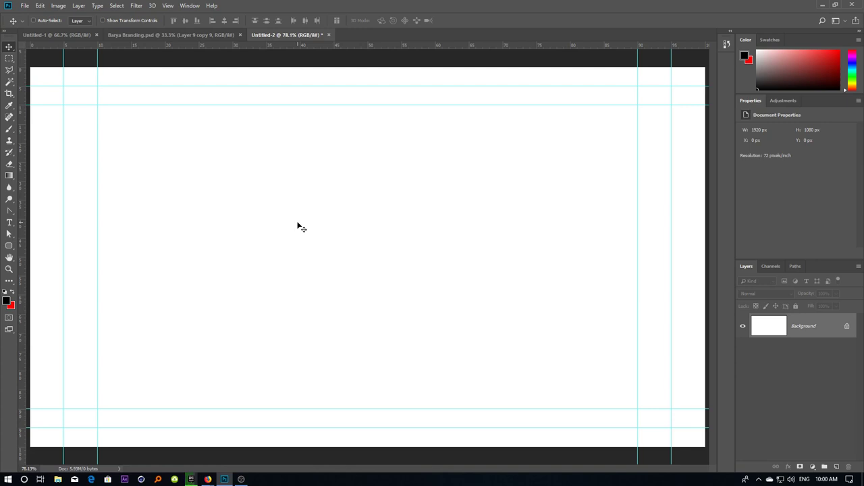
Type a large bold 'B', scale it up greatly, and move it up and left
{"action": "key", "text": "t"}
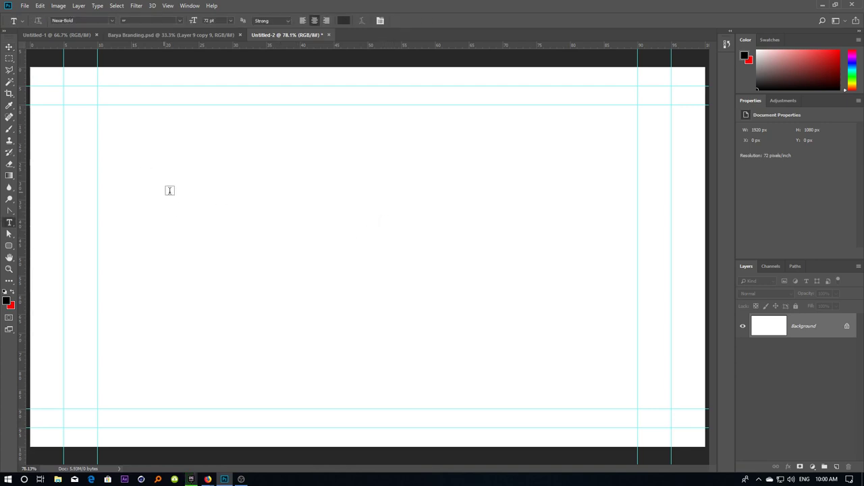
{"action": "left_click", "coordinate": [227, 214]}
{"action": "type", "text": "B"}
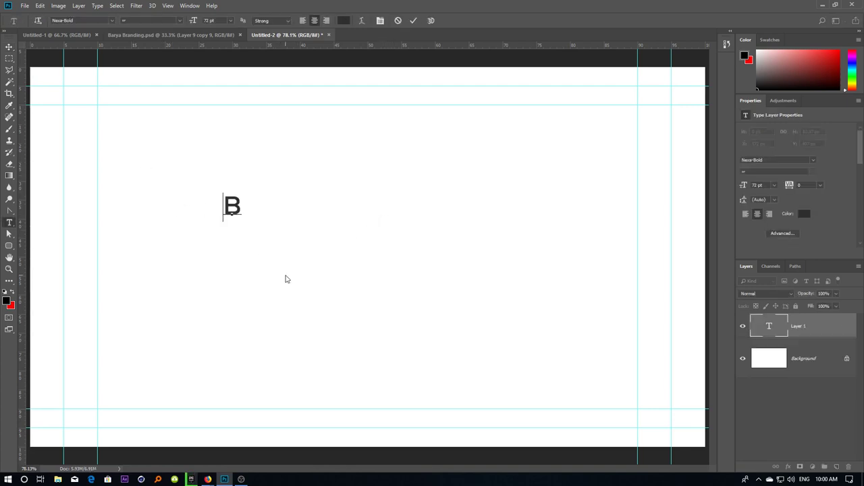
{"action": "key", "text": "ctrl+Return"}
{"action": "key", "text": "ctrl+t"}
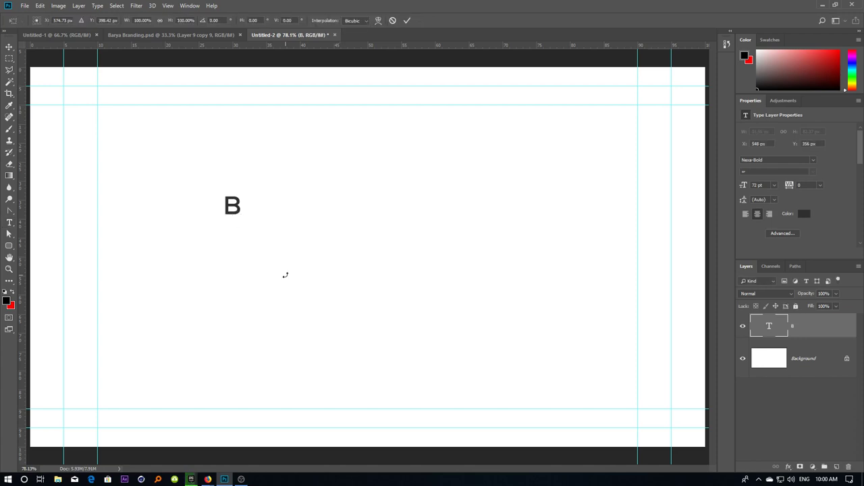
{"action": "left_click_drag", "start_coordinate": [284, 256], "coordinate": [459, 357]}
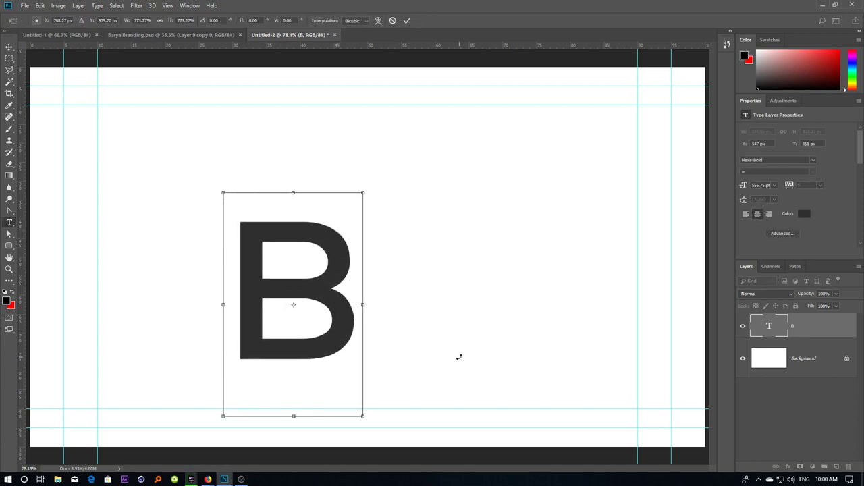
{"action": "key", "text": "Return"}
{"action": "mouse_move", "coordinate": [312, 308]}
{"action": "left_mouse_down"}
{"action": "mouse_move", "coordinate": [276, 257]}
{"action": "mouse_move", "coordinate": [265, 280]}
{"action": "left_mouse_up"}
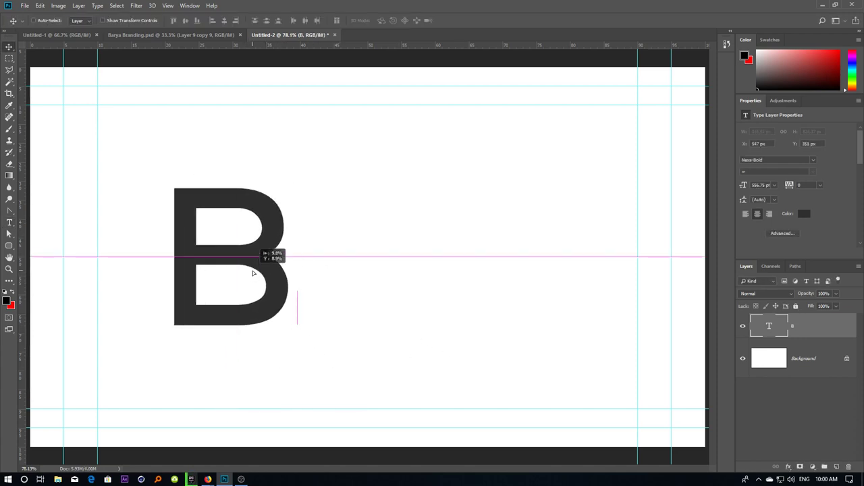
Add a plus sign, enlarge it about four times, and place it right of the B
{"action": "key", "text": "t"}
{"action": "left_click", "coordinate": [427, 197]}
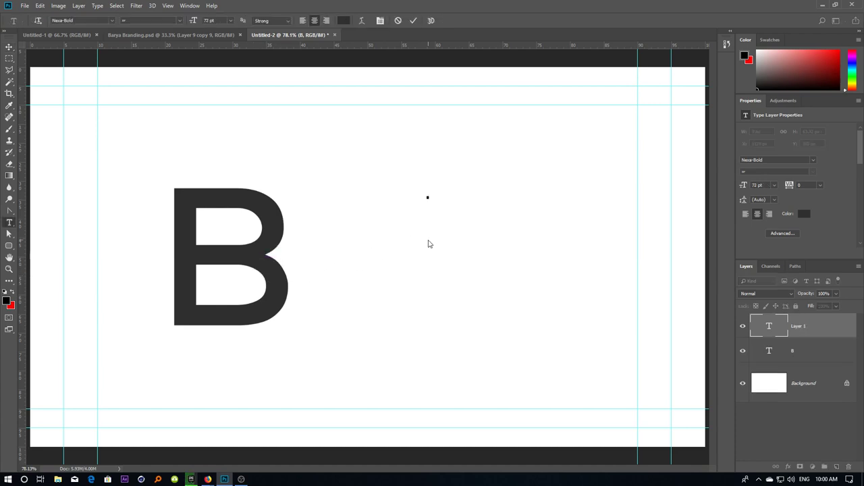
{"action": "type", "text": "+"}
{"action": "key", "text": "ctrl+Return"}
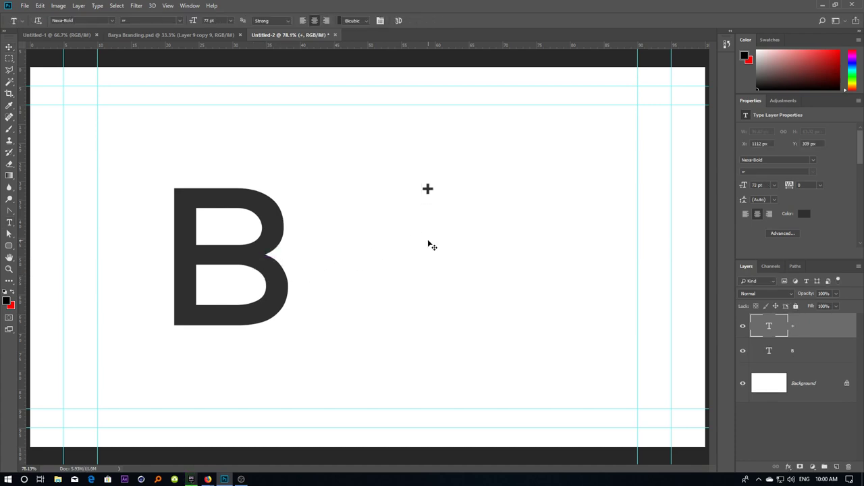
{"action": "key", "text": "ctrl+t"}
{"action": "left_click_drag", "start_coordinate": [434, 204], "coordinate": [476, 244]}
{"action": "key", "text": "Return"}
{"action": "key", "text": "v"}
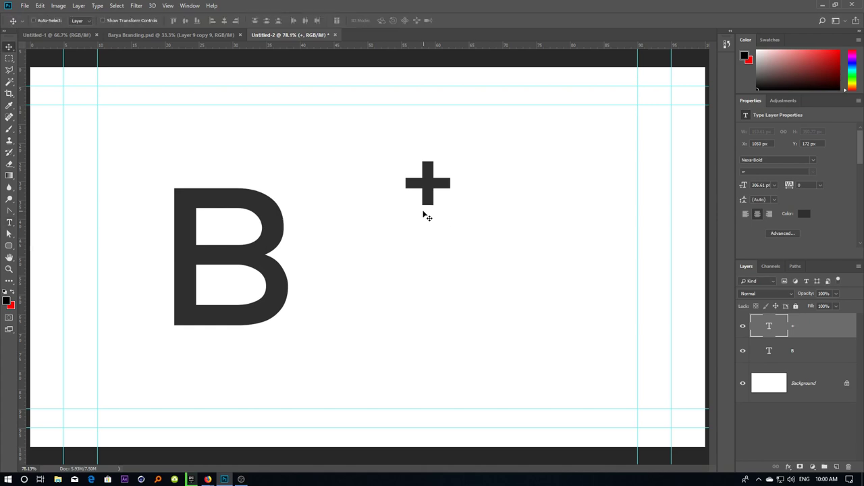
{"action": "mouse_move", "coordinate": [424, 214]}
{"action": "left_mouse_down"}
{"action": "mouse_move", "coordinate": [329, 291]}
{"action": "mouse_move", "coordinate": [432, 284]}
{"action": "left_mouse_up"}
Duplicate the plus and retype the copy as the Persian word بریا with tracking 20
{"action": "key", "text": "r"}
{"action": "left_click", "coordinate": [439, 264]}
{"action": "key", "text": "t"}
{"action": "double_click", "coordinate": [440, 257]}
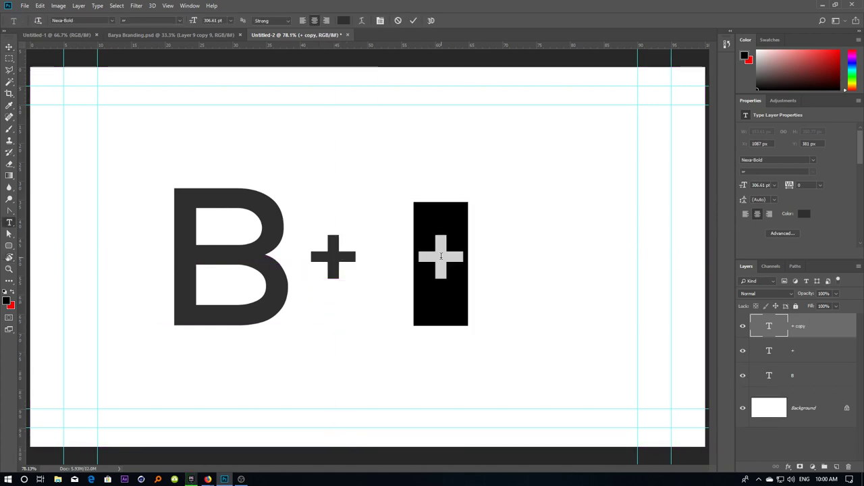
{"action": "key", "text": "alt+shift"}
{"action": "type", "text": "ی"}
{"action": "key", "text": "BackSpace"}
{"action": "type", "text": "بر"}
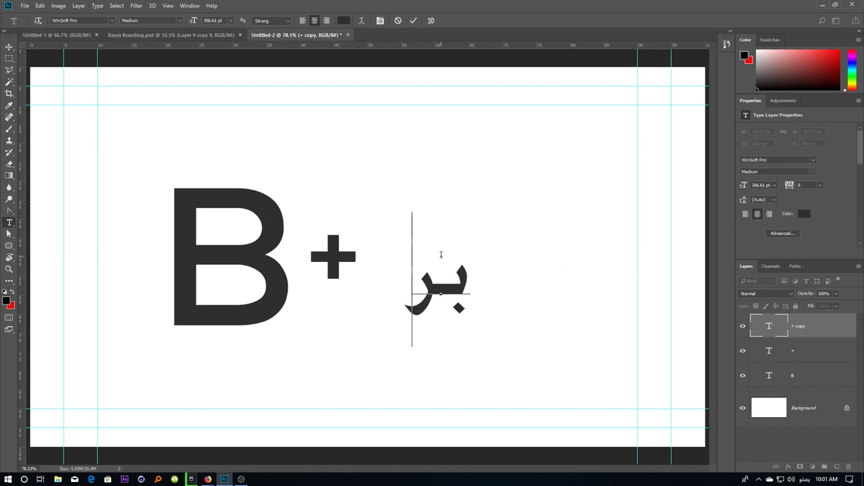
{"action": "type", "text": "یا"}
{"action": "key", "text": "ctrl+a"}
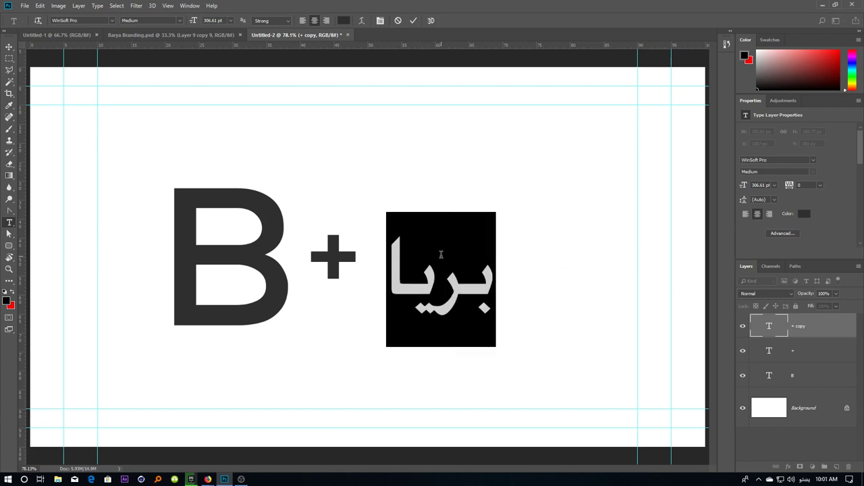
{"action": "key", "text": "alt+Right"}
{"action": "key", "text": "ctrl+Return"}
Enlarge the Persian word to about 172% and move it right of the plus
{"action": "key", "text": "ctrl+t"}
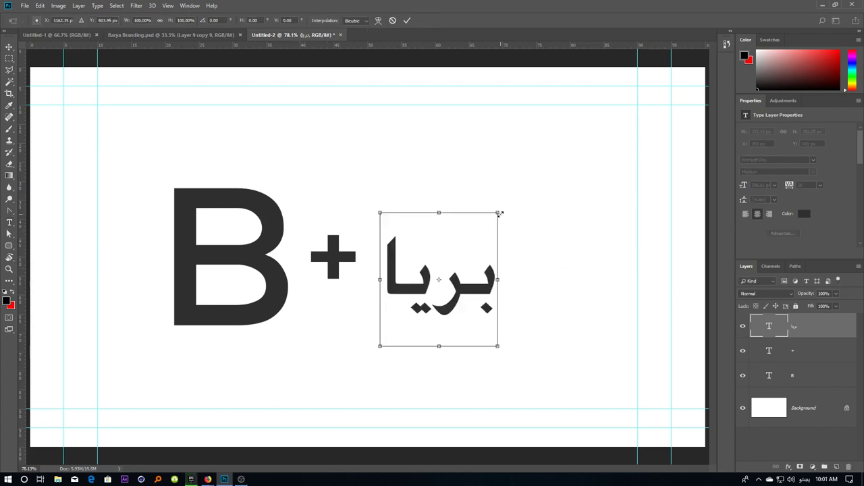
{"action": "left_click_drag", "start_coordinate": [500, 211], "coordinate": [545, 166]}
{"action": "key", "text": "Return"}
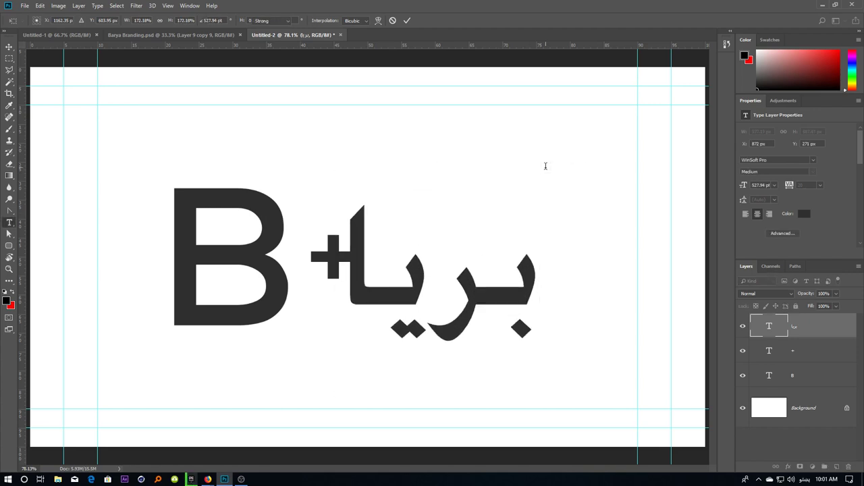
{"action": "left_click_drag", "start_coordinate": [477, 223], "coordinate": [505, 224]}
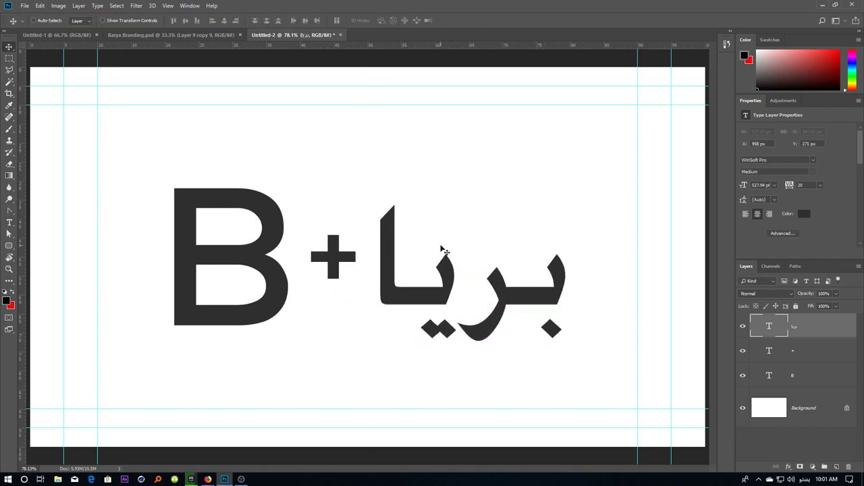
Fit the whole document on screen and select all three text layers
{"action": "left_click", "coordinate": [435, 212]}
{"action": "right_click", "coordinate": [405, 220]}
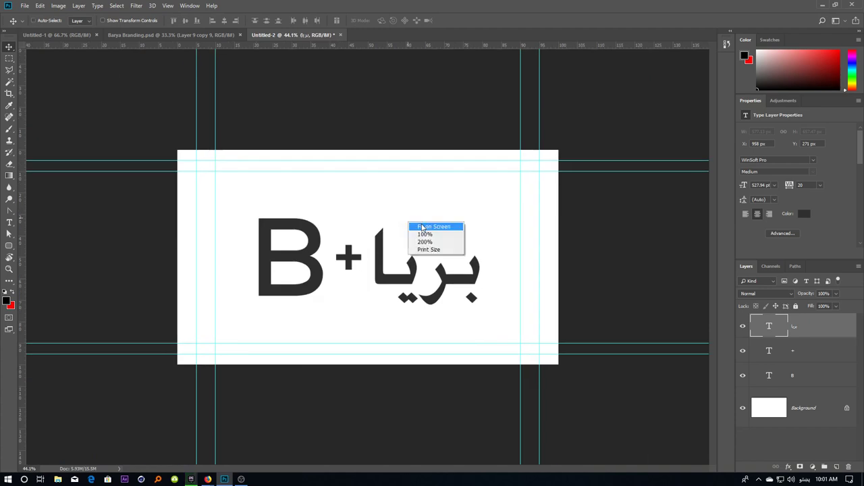
{"action": "left_click", "coordinate": [412, 223]}
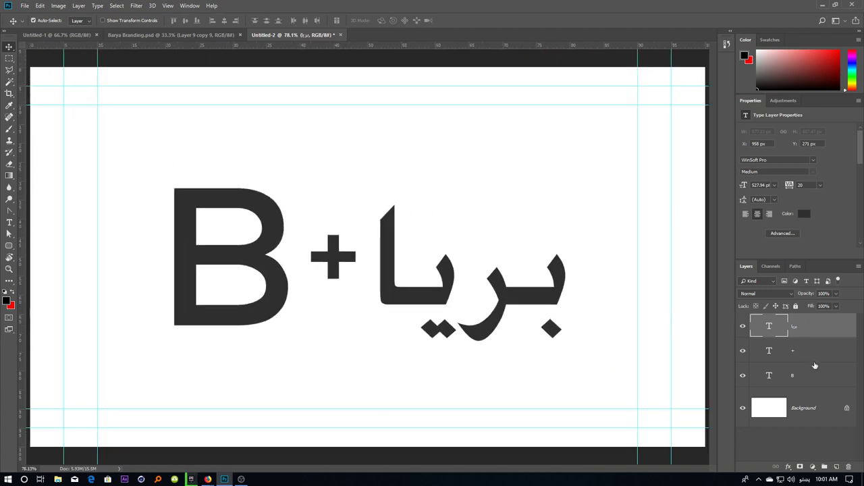
{"action": "key", "text": "alt+shift+bracketleft"}
{"action": "key", "text": "alt+shift+bracketleft"}
{"action": "mouse_move", "coordinate": [500, 311]}
{"action": "left_mouse_down"}
{"action": "mouse_move", "coordinate": [418, 299]}
{"action": "mouse_move", "coordinate": [455, 293]}
{"action": "left_mouse_up"}
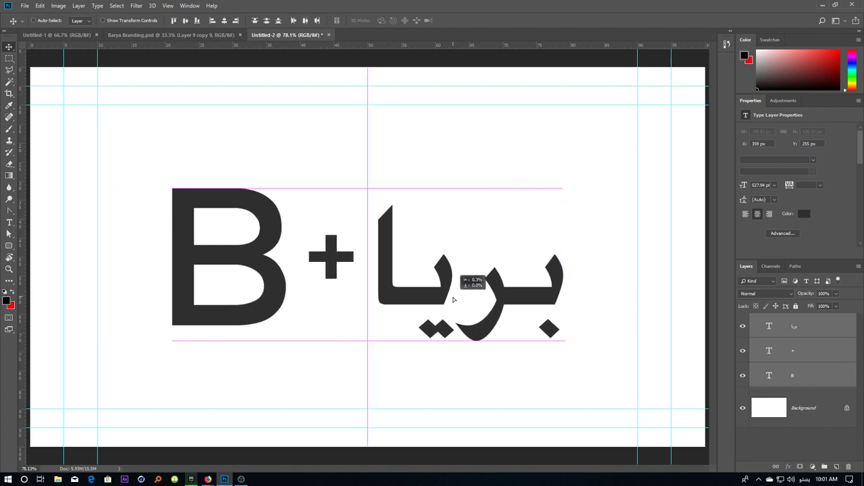
{"action": "scroll", "coordinate": [406, 241], "scroll_direction": "down", "scroll_amount": 2}
{"action": "scroll", "coordinate": [401, 265], "scroll_direction": "up", "scroll_amount": 2}
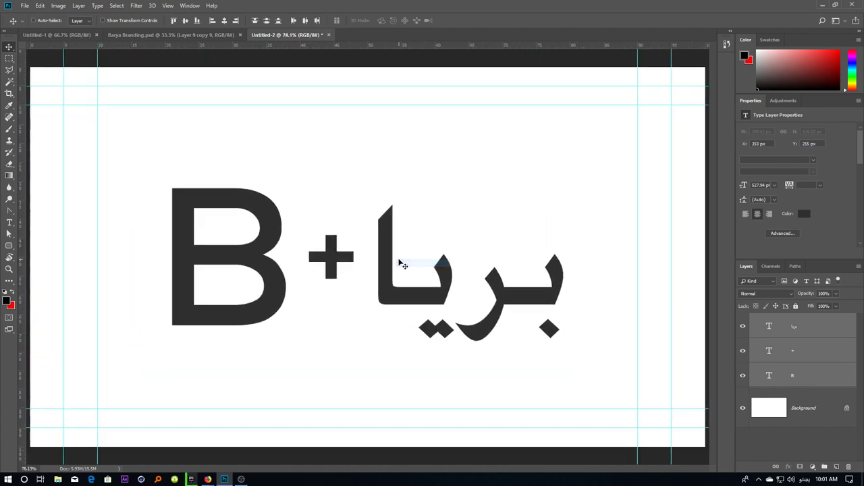
{"action": "left_click", "coordinate": [778, 375]}
{"action": "left_click", "coordinate": [802, 357]}
{"action": "left_click", "coordinate": [797, 332]}
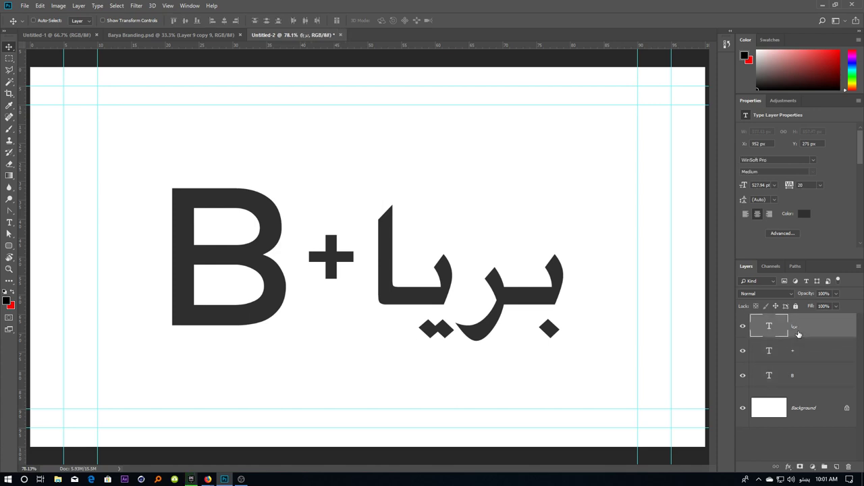
{"action": "left_click", "coordinate": [795, 352]}
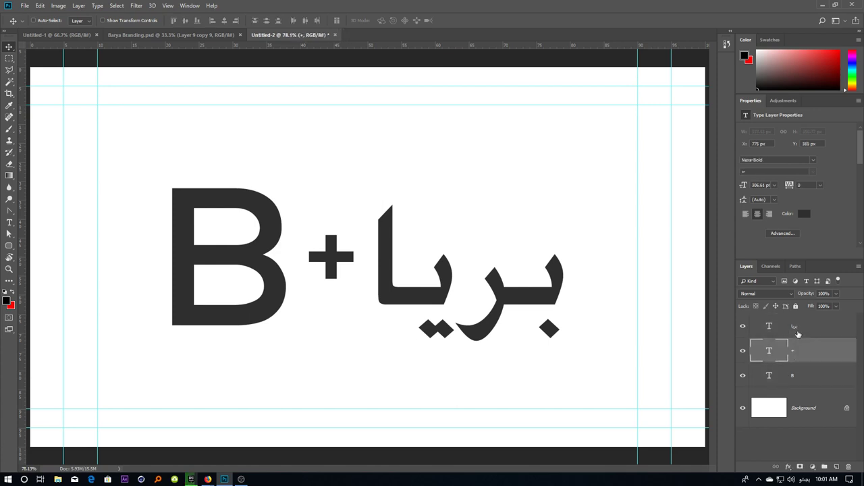
{"action": "left_click", "coordinate": [770, 377]}
{"action": "double_click", "coordinate": [770, 377]}
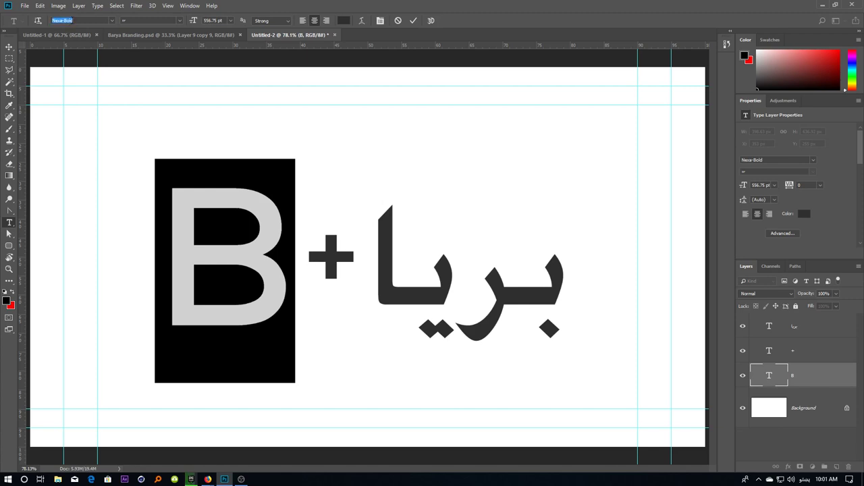
{"action": "type", "text": "بی"}
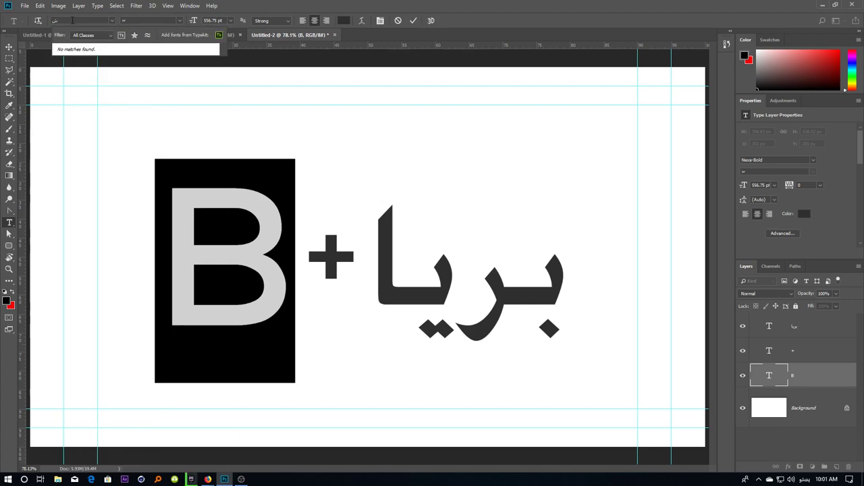
{"action": "key", "text": "BackSpace"}
{"action": "type", "text": "A"}
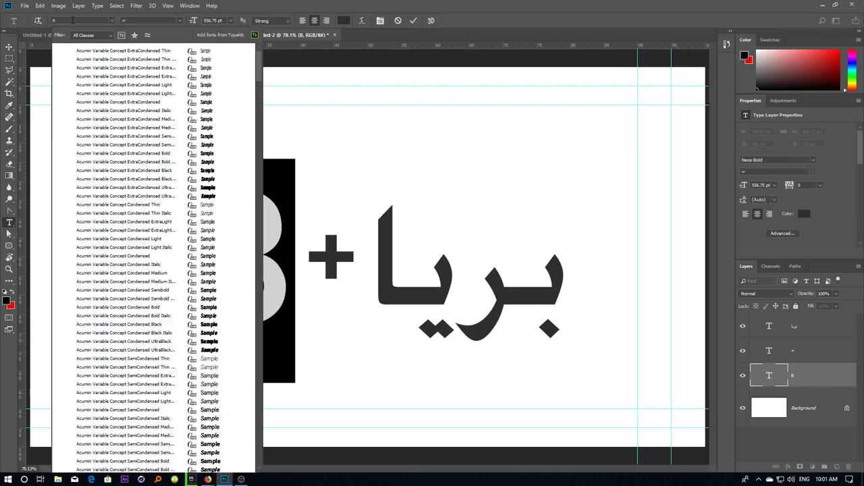
{"action": "key", "text": "Return"}
{"action": "key", "text": "ctrl+Return"}
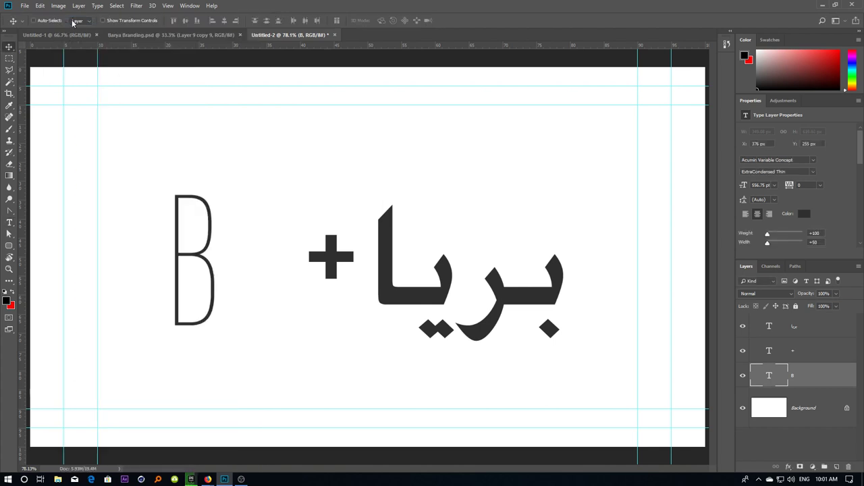
{"action": "left_click_drag", "start_coordinate": [230, 310], "coordinate": [338, 260]}
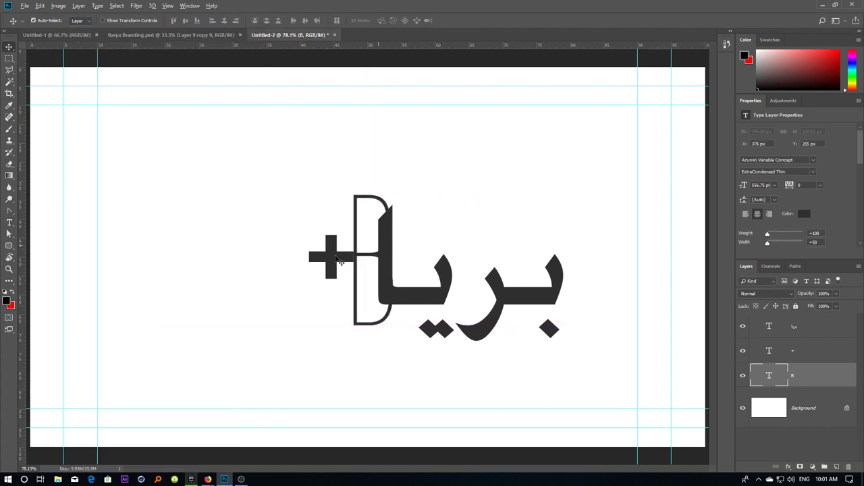
{"action": "key", "text": "ctrl+z"}
{"action": "key", "text": "ctrl+alt+z"}
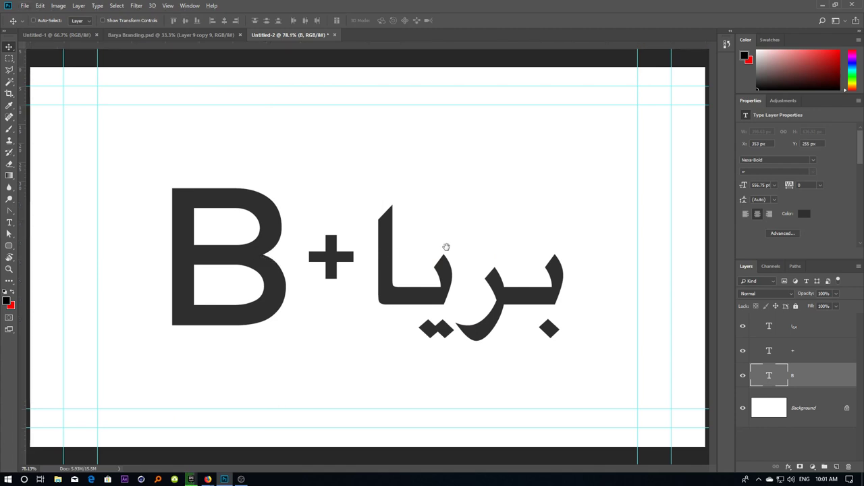
{"action": "scroll", "coordinate": [422, 244], "scroll_direction": "down", "scroll_amount": 1}
{"action": "scroll", "coordinate": [409, 247], "scroll_direction": "down", "scroll_amount": 1}
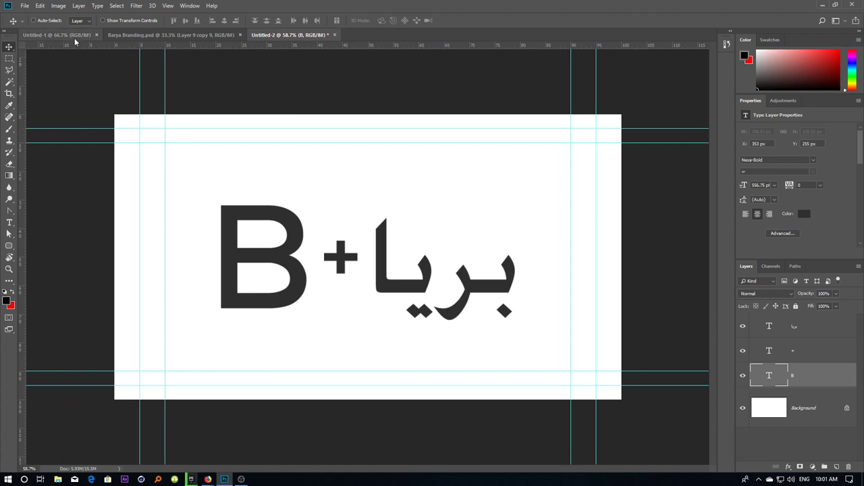
{"action": "double_click", "coordinate": [265, 233]}
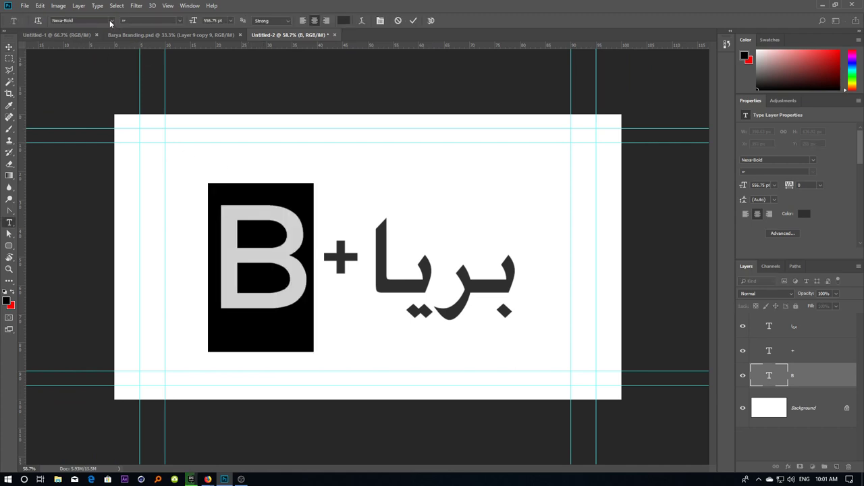
{"action": "left_click", "coordinate": [111, 20]}
{"action": "left_click", "coordinate": [8, 51]}
{"action": "left_click", "coordinate": [9, 49]}
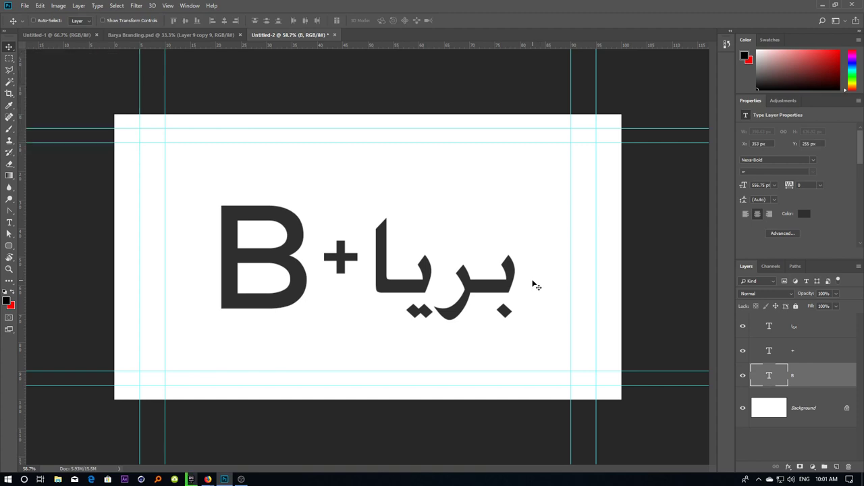
Crop-extend the canvas width to the left
{"action": "key", "text": "c"}
{"action": "left_click_drag", "start_coordinate": [122, 258], "coordinate": [109, 251]}
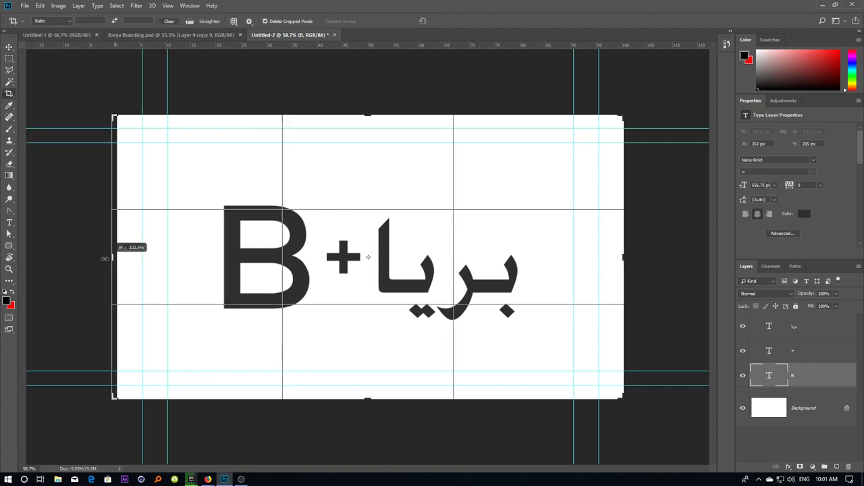
{"action": "key", "text": "Return"}
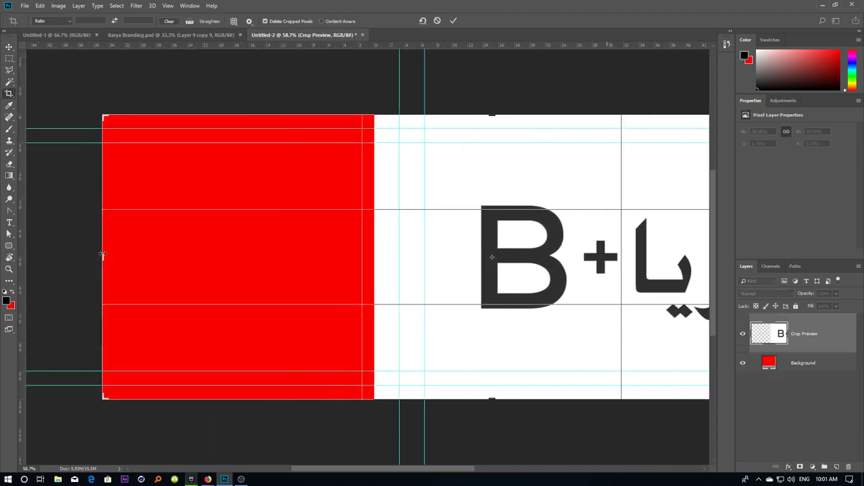
Unlock the background as Layer 0 and fill it with a light grey gradient
{"action": "key", "text": "g"}
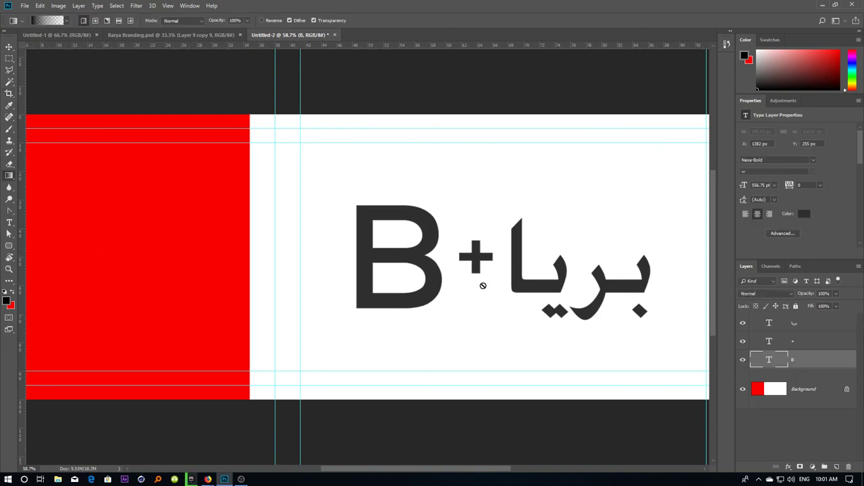
{"action": "double_click", "coordinate": [818, 392]}
{"action": "key", "text": "Return"}
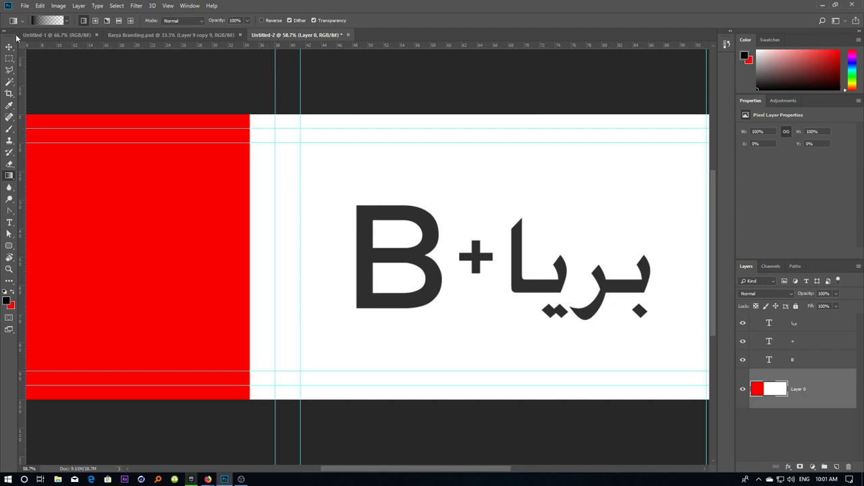
{"action": "left_click", "coordinate": [48, 21]}
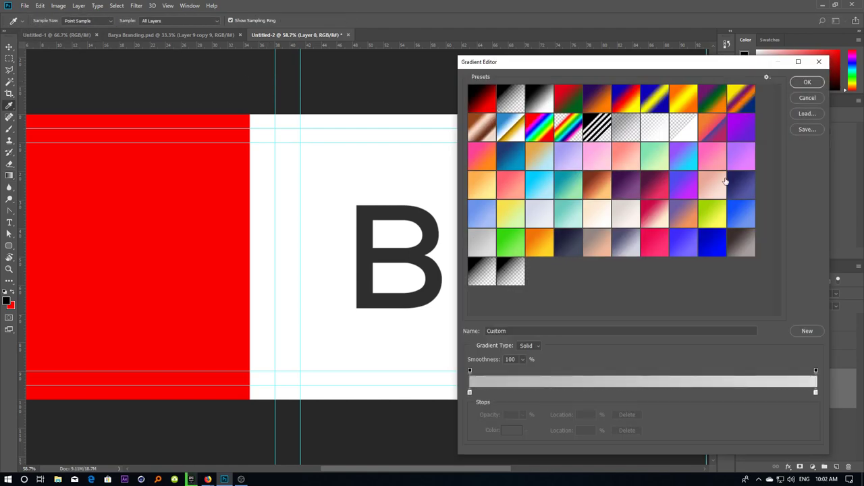
{"action": "left_click", "coordinate": [807, 82]}
{"action": "left_click_drag", "start_coordinate": [176, 295], "coordinate": [272, 305]}
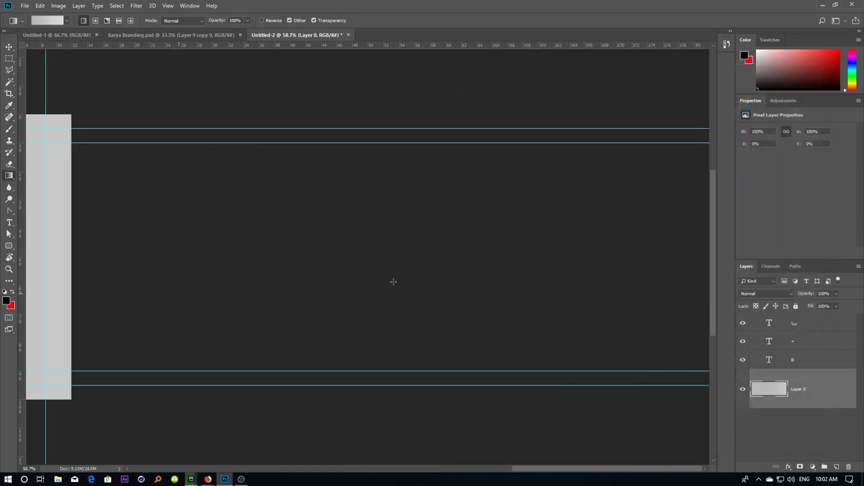
{"action": "left_click_drag", "start_coordinate": [312, 255], "coordinate": [535, 254]}
{"action": "left_click_drag", "start_coordinate": [455, 245], "coordinate": [243, 252]}
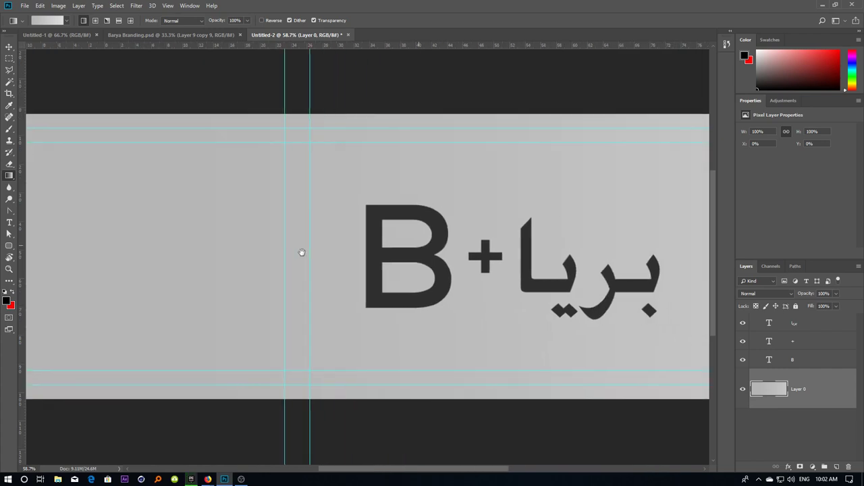
Browse the font list from 'A' and set the B's font to Anurati
{"action": "key", "text": "t"}
{"action": "double_click", "coordinate": [356, 251]}
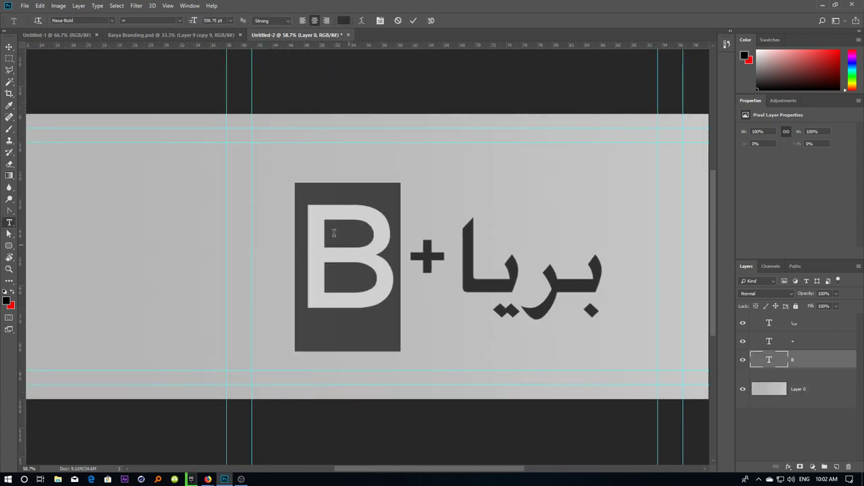
{"action": "type", "text": "A"}
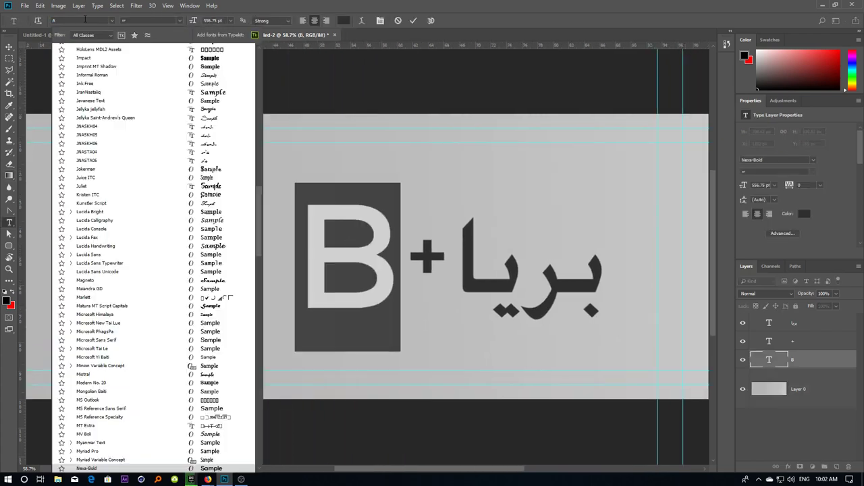
{"action": "key", "text": "Down"}
{"action": "key", "text": "Down"}
{"action": "key", "text": "Down"}
{"action": "key", "text": "Down"}
{"action": "key", "text": "Down"}
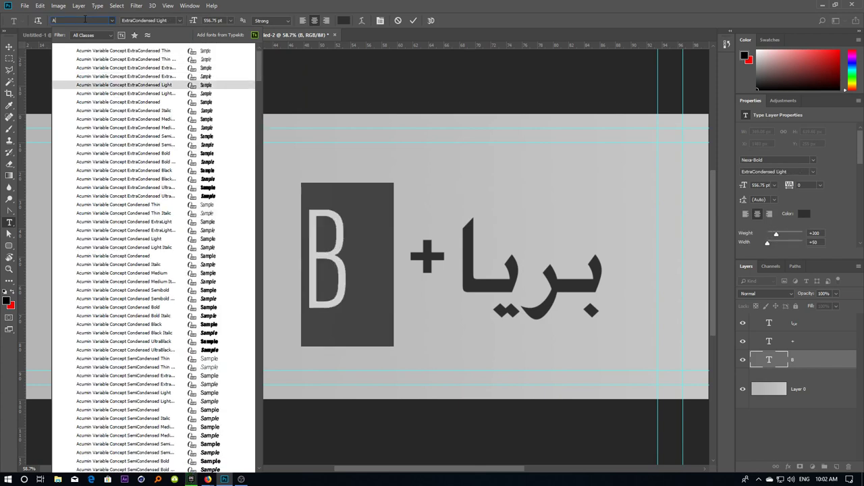
{"action": "key", "text": "Down"}
{"action": "key", "text": "Down"}
{"action": "key", "text": "Down"}
{"action": "key", "text": "Down"}
{"action": "key", "text": "Down"}
{"action": "key", "text": "Down"}
{"action": "key", "text": "Down"}
{"action": "key", "text": "Down"}
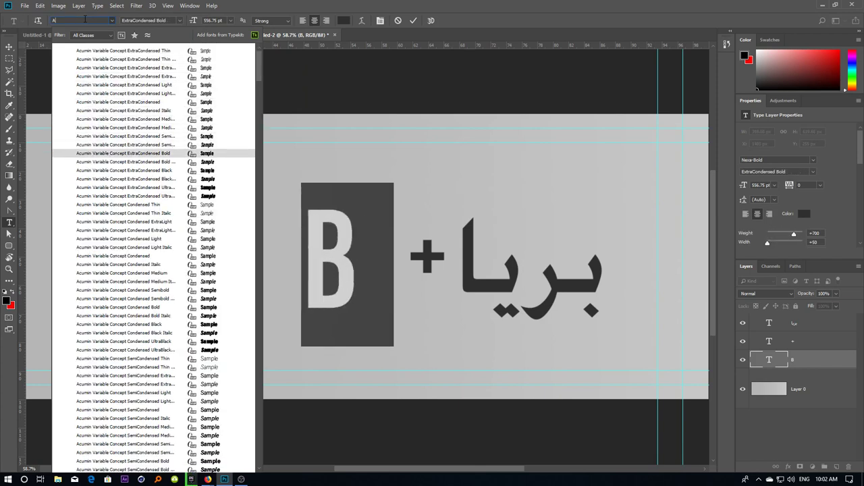
{"action": "key", "text": "Down"}
{"action": "key", "text": "Down"}
{"action": "key", "text": "Down"}
{"action": "key", "text": "Down"}
{"action": "key", "text": "Down"}
{"action": "key", "text": "Down"}
{"action": "key", "text": "Down"}
{"action": "key", "text": "Down"}
{"action": "key", "text": "Down"}
{"action": "key", "text": "Down"}
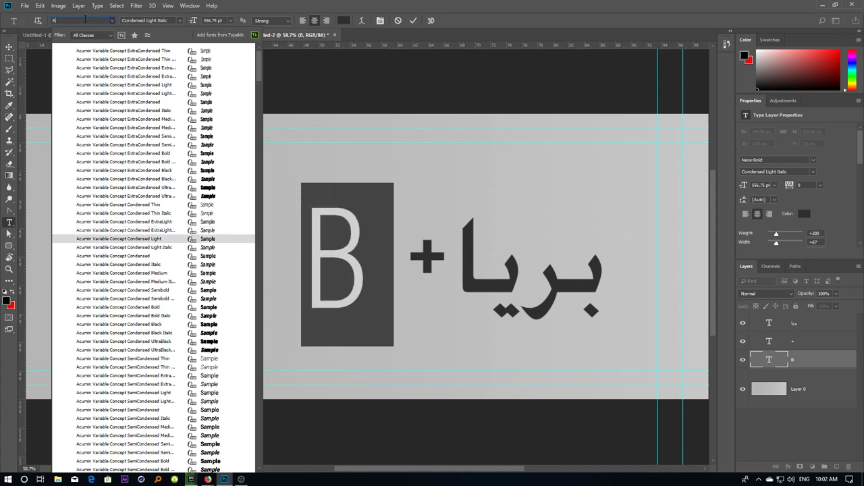
{"action": "key", "text": "Down"}
{"action": "key", "text": "Down"}
{"action": "key", "text": "Down"}
{"action": "key", "text": "Down"}
{"action": "key", "text": "Down"}
{"action": "key", "text": "Down"}
{"action": "key", "text": "Down"}
{"action": "key", "text": "Down"}
{"action": "key", "text": "Down"}
{"action": "key", "text": "Down"}
{"action": "key", "text": "Down"}
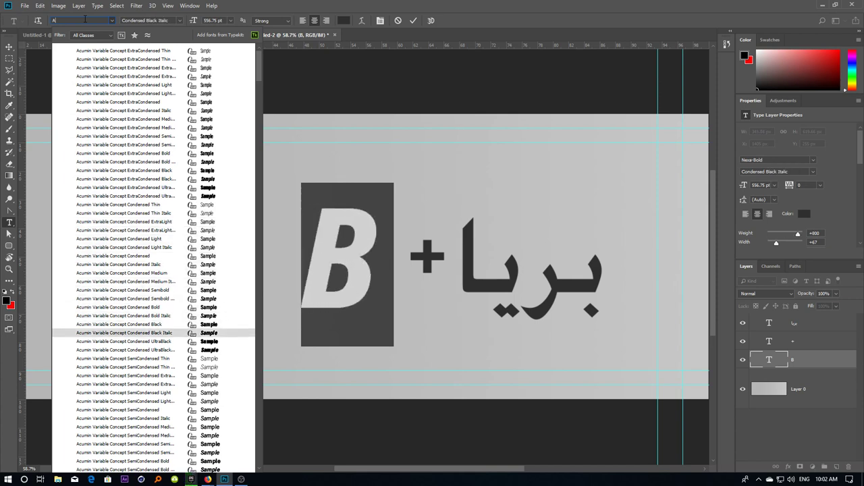
{"action": "key", "text": "Down"}
{"action": "key", "text": "Down"}
{"action": "key", "text": "Down"}
{"action": "key", "text": "Down"}
{"action": "key", "text": "Down"}
{"action": "key", "text": "Down"}
{"action": "key", "text": "Down"}
{"action": "key", "text": "Down"}
{"action": "key", "text": "Down"}
{"action": "key", "text": "Down"}
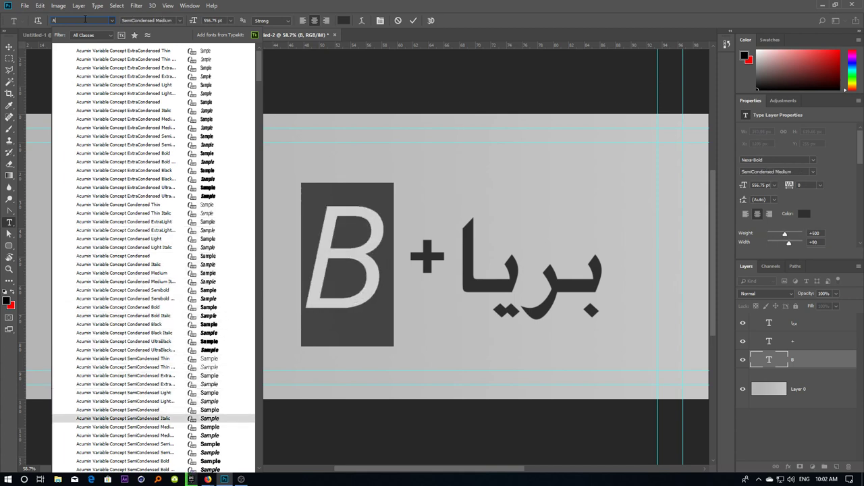
{"action": "key", "text": "Down"}
{"action": "key", "text": "Down"}
{"action": "key", "text": "Down"}
{"action": "key", "text": "Down"}
{"action": "key", "text": "Down"}
{"action": "key", "text": "Down"}
{"action": "key", "text": "Down"}
{"action": "key", "text": "Down"}
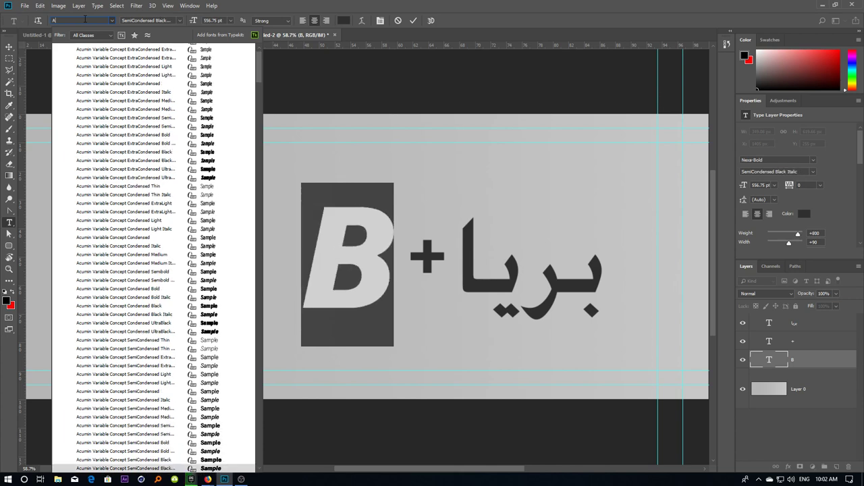
{"action": "key", "text": "Down"}
{"action": "key", "text": "Down"}
{"action": "key", "text": "Down"}
{"action": "key", "text": "Down"}
{"action": "key", "text": "Down"}
{"action": "key", "text": "Down"}
{"action": "key", "text": "Down"}
{"action": "key", "text": "Down"}
{"action": "key", "text": "Down"}
{"action": "key", "text": "Down"}
{"action": "key", "text": "Down"}
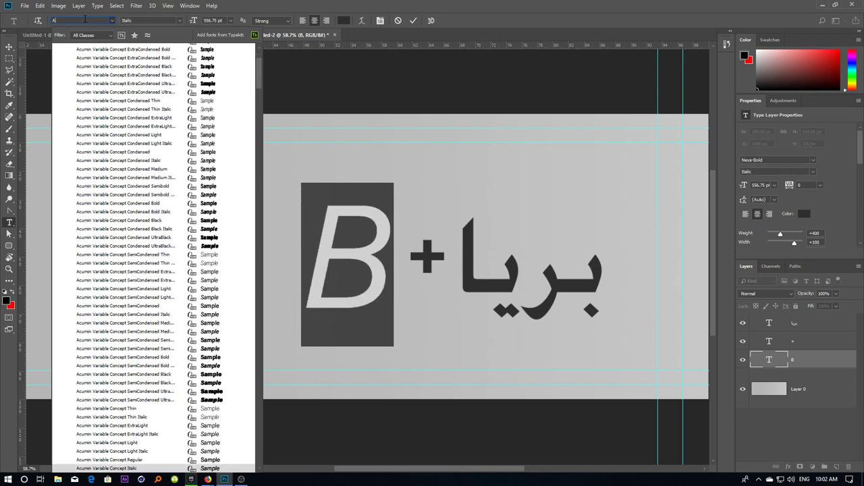
{"action": "key", "text": "Down"}
{"action": "key", "text": "Down"}
{"action": "key", "text": "Down"}
{"action": "key", "text": "Down"}
{"action": "key", "text": "Down"}
{"action": "key", "text": "Down"}
{"action": "key", "text": "Down"}
{"action": "key", "text": "Down"}
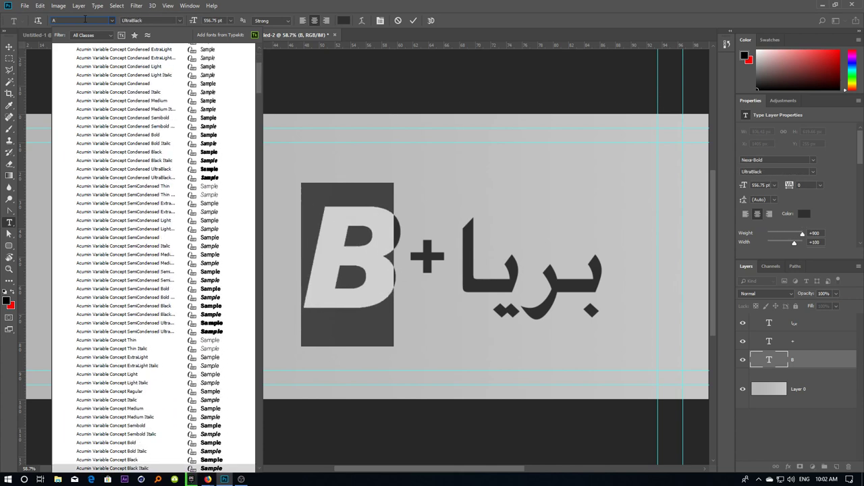
{"action": "key", "text": "Down"}
{"action": "key", "text": "Down"}
{"action": "key", "text": "Down"}
{"action": "key", "text": "Down"}
{"action": "key", "text": "Down"}
{"action": "key", "text": "Down"}
{"action": "key", "text": "Down"}
{"action": "key", "text": "Down"}
{"action": "key", "text": "Down"}
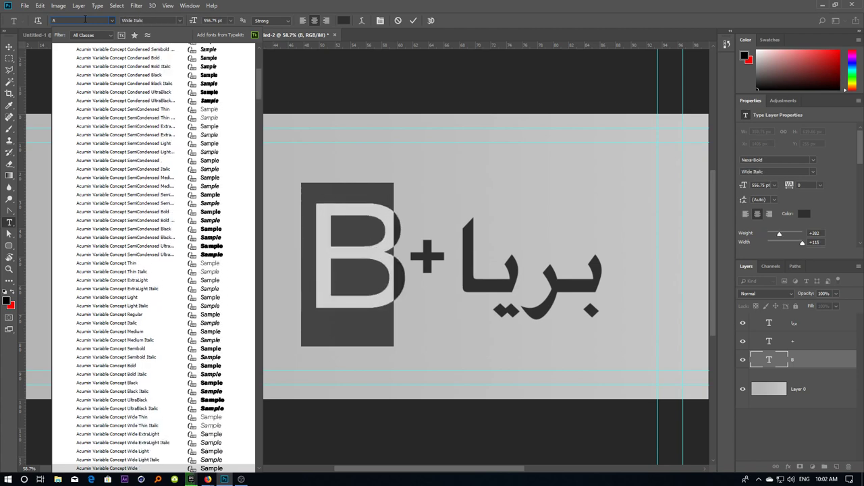
{"action": "key", "text": "Down"}
{"action": "key", "text": "Down"}
{"action": "key", "text": "Down"}
{"action": "key", "text": "Down"}
{"action": "key", "text": "Down"}
{"action": "key", "text": "Down"}
{"action": "key", "text": "Down"}
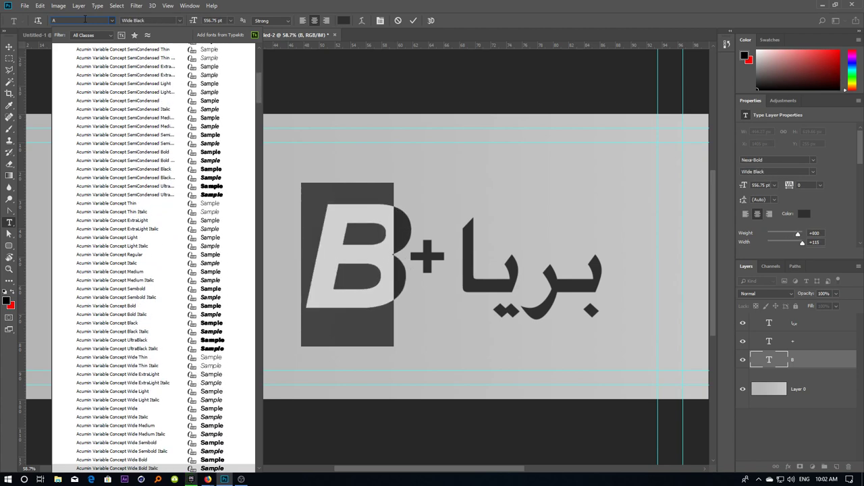
{"action": "key", "text": "Down"}
{"action": "key", "text": "Down"}
{"action": "key", "text": "Down"}
{"action": "key", "text": "Down"}
{"action": "key", "text": "Down"}
{"action": "key", "text": "Down"}
{"action": "key", "text": "Down"}
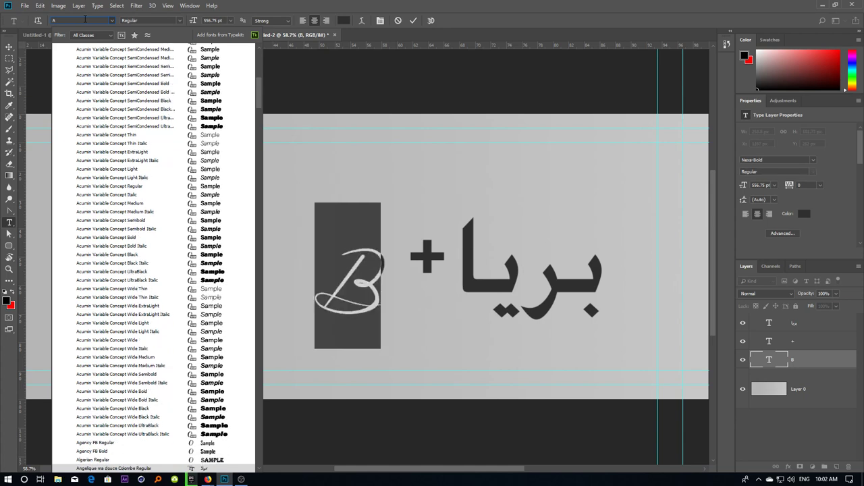
{"action": "key", "text": "Down"}
{"action": "key", "text": "Down"}
{"action": "key", "text": "Up"}
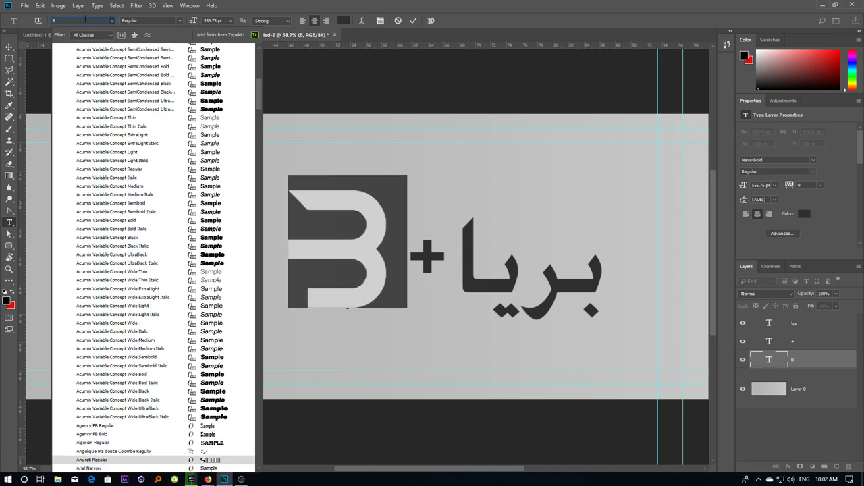
{"action": "key", "text": "Return"}
{"action": "key", "text": "ctrl+Return"}
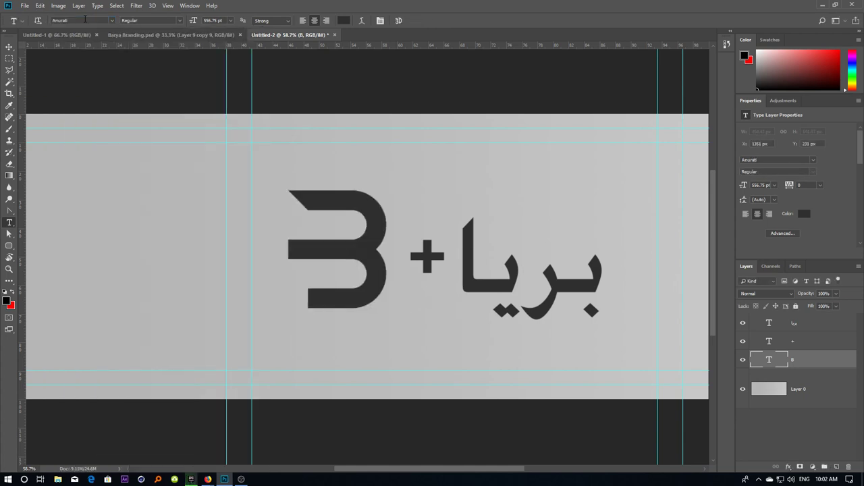
Move the Anurati B left so it snaps against the vertical guide
{"action": "double_click", "coordinate": [347, 245]}
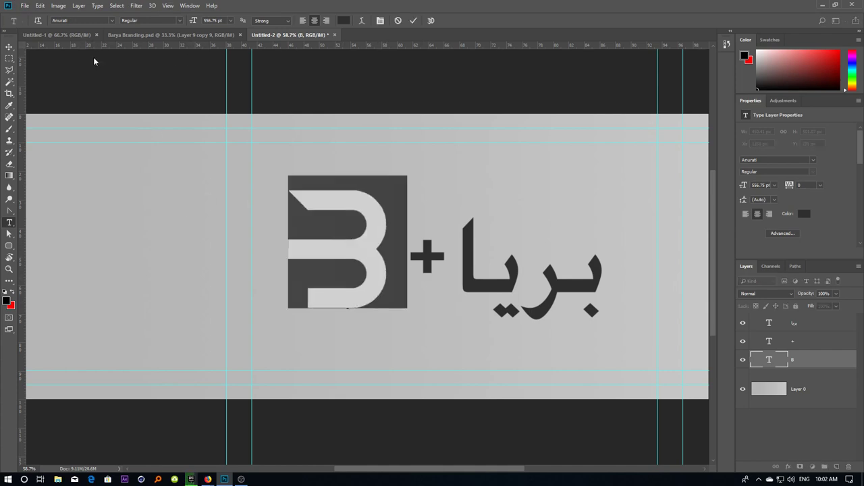
{"action": "left_click", "coordinate": [9, 47]}
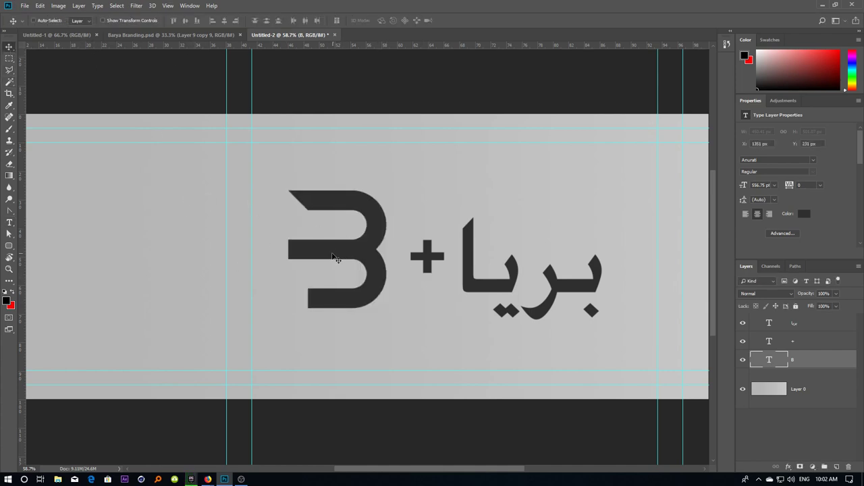
{"action": "left_click_drag", "start_coordinate": [333, 258], "coordinate": [299, 249]}
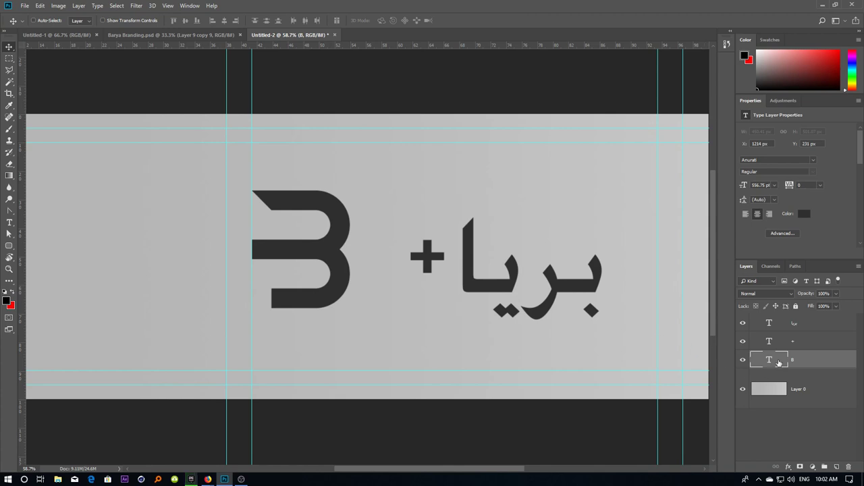
Rotate the Arabic text -90°, then undo it back to horizontal
{"action": "left_click", "coordinate": [796, 328]}
{"action": "key", "text": "ctrl+t"}
{"action": "left_click_drag", "start_coordinate": [415, 193], "coordinate": [477, 332]}
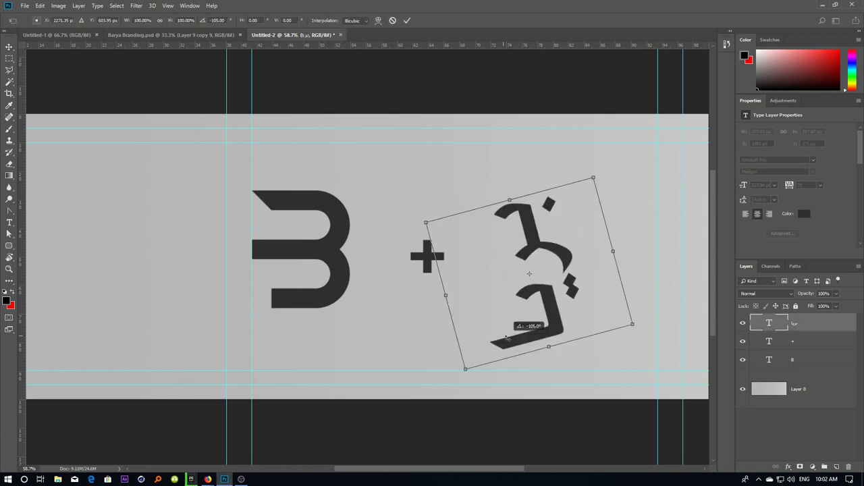
{"action": "key", "text": "Return"}
{"action": "key", "text": "ctrl+z"}
Convert بریا to a shape and copy its بر letters into a new layer
{"action": "right_click", "coordinate": [820, 328]}
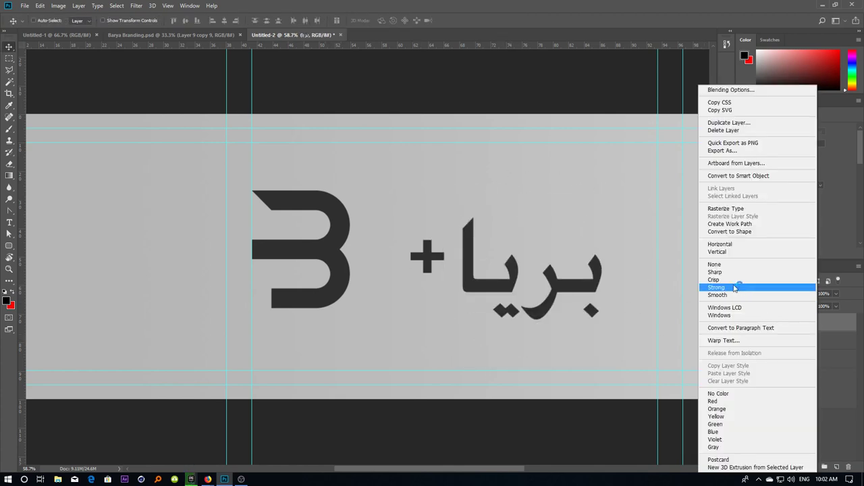
{"action": "left_click", "coordinate": [735, 232]}
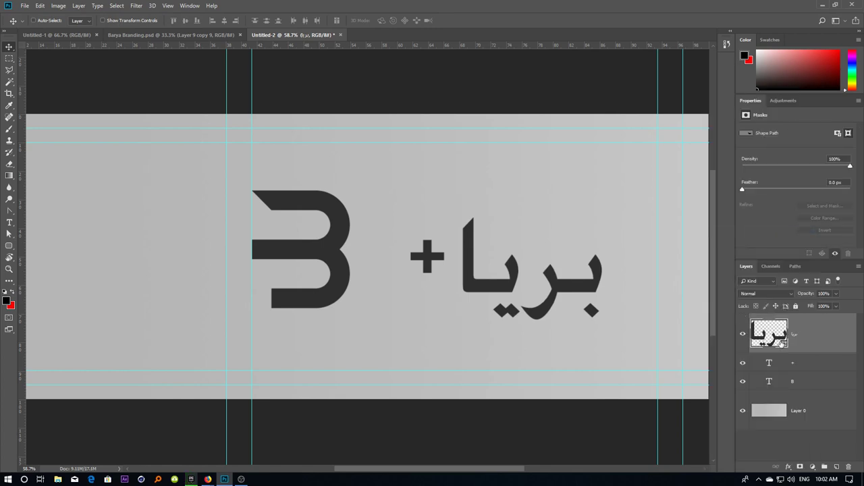
{"action": "key", "text": "a"}
{"action": "left_click_drag", "start_coordinate": [628, 234], "coordinate": [528, 336]}
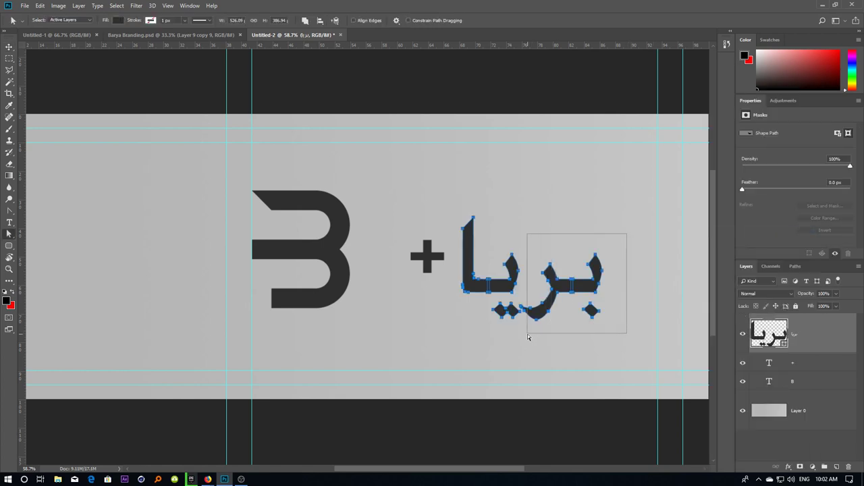
{"action": "scroll", "coordinate": [541, 314], "scroll_direction": "up", "scroll_amount": 3}
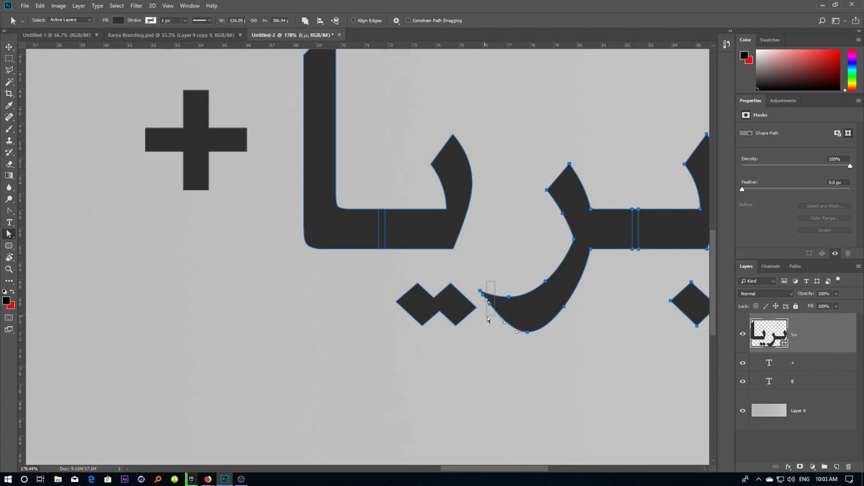
{"action": "scroll", "coordinate": [501, 314], "scroll_direction": "down", "scroll_amount": 1}
{"action": "scroll", "coordinate": [493, 297], "scroll_direction": "down", "scroll_amount": 1}
{"action": "scroll", "coordinate": [488, 283], "scroll_direction": "down", "scroll_amount": 1}
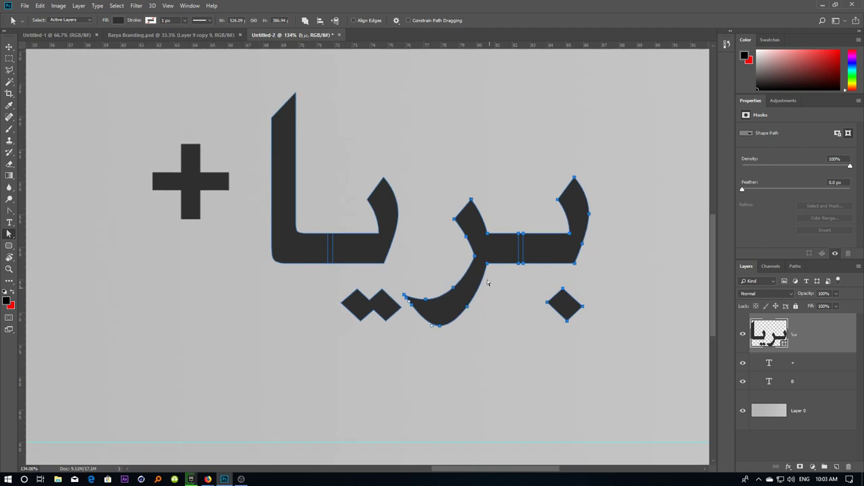
{"action": "key", "text": "ctrl+j"}
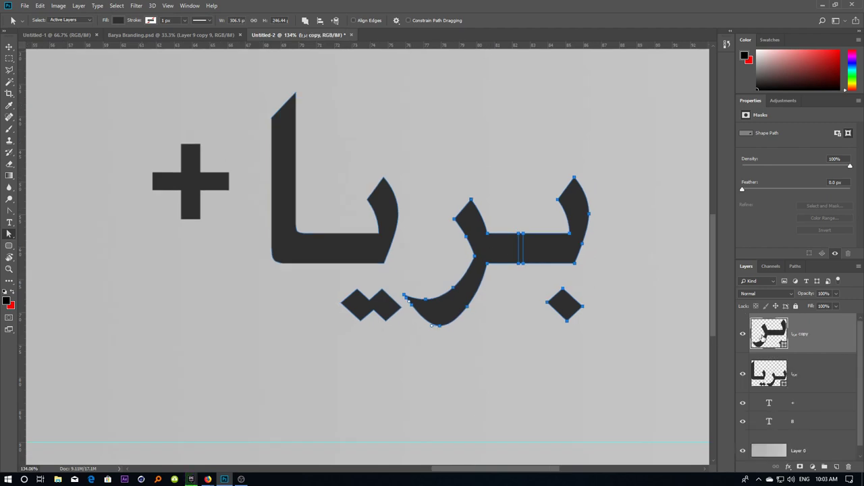
{"action": "right_click", "coordinate": [11, 238]}
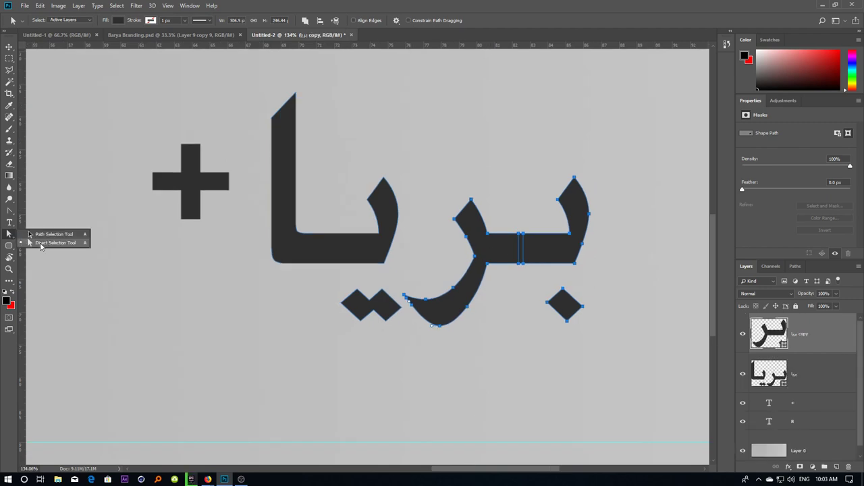
{"action": "left_click", "coordinate": [29, 234]}
Move and rotate the بر copy beside the B, then delete that layer
{"action": "key", "text": "c"}
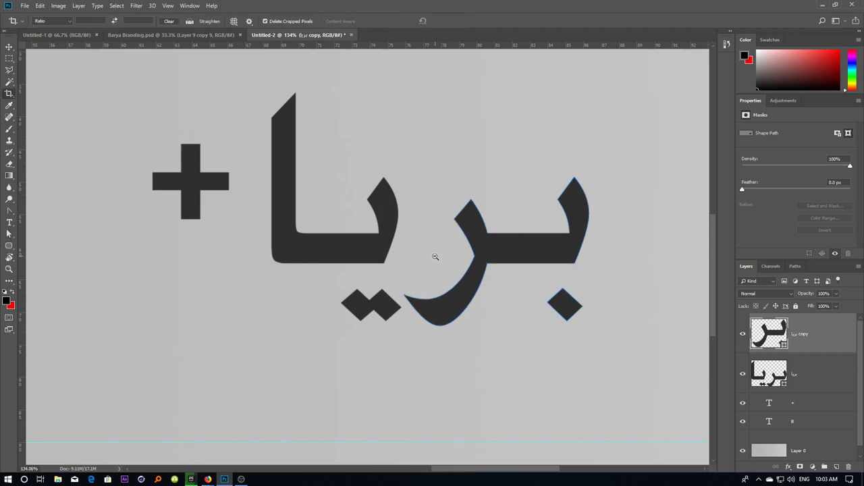
{"action": "scroll", "coordinate": [428, 283], "scroll_direction": "down", "scroll_amount": 3}
{"action": "scroll", "coordinate": [393, 297], "scroll_direction": "down", "scroll_amount": 3}
{"action": "key", "text": "v"}
{"action": "left_click_drag", "start_coordinate": [393, 297], "coordinate": [385, 222]}
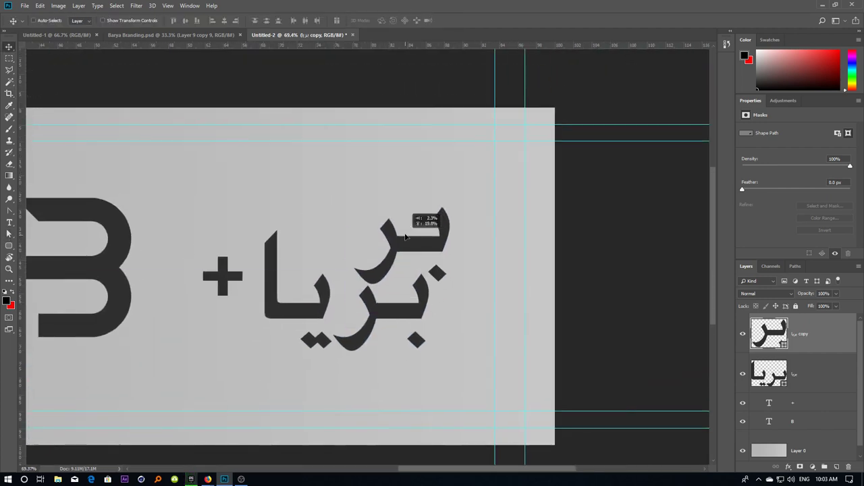
{"action": "key", "text": "ctrl+t"}
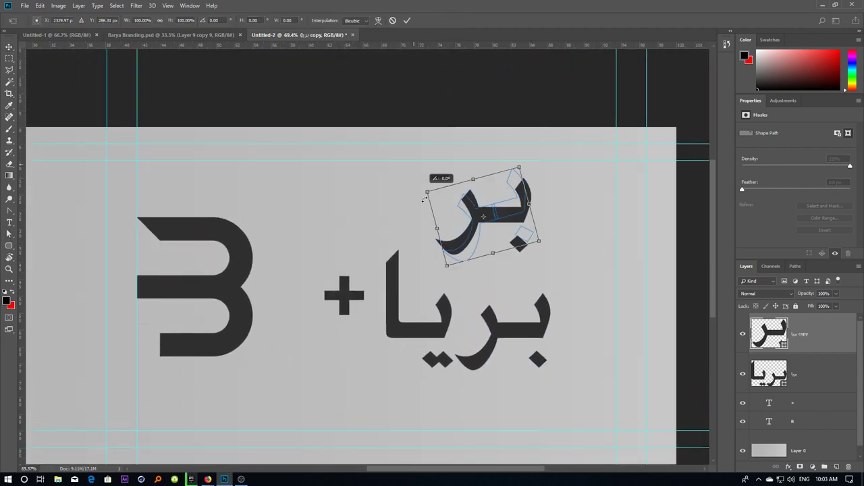
{"action": "mouse_move", "coordinate": [439, 173]}
{"action": "left_mouse_down"}
{"action": "mouse_move", "coordinate": [451, 252]}
{"action": "mouse_move", "coordinate": [432, 249]}
{"action": "mouse_move", "coordinate": [250, 312]}
{"action": "left_mouse_up"}
{"action": "key", "text": "Return"}
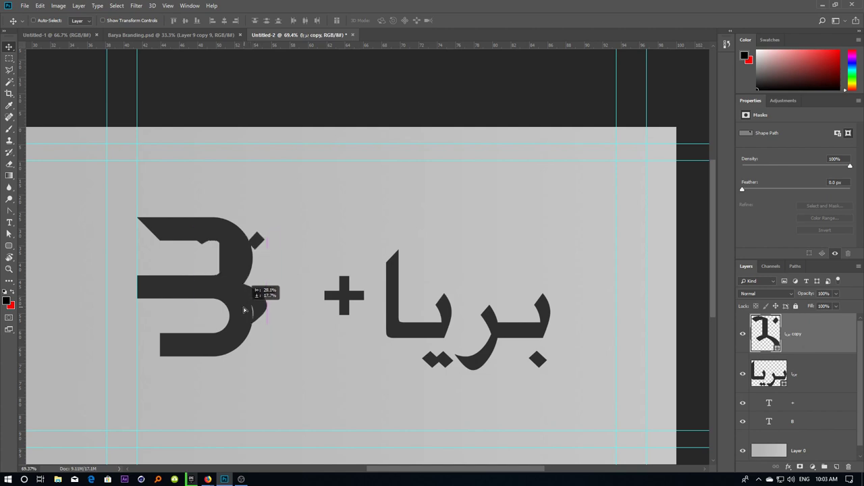
{"action": "left_click_drag", "start_coordinate": [251, 312], "coordinate": [274, 309]}
{"action": "key", "text": "Delete"}
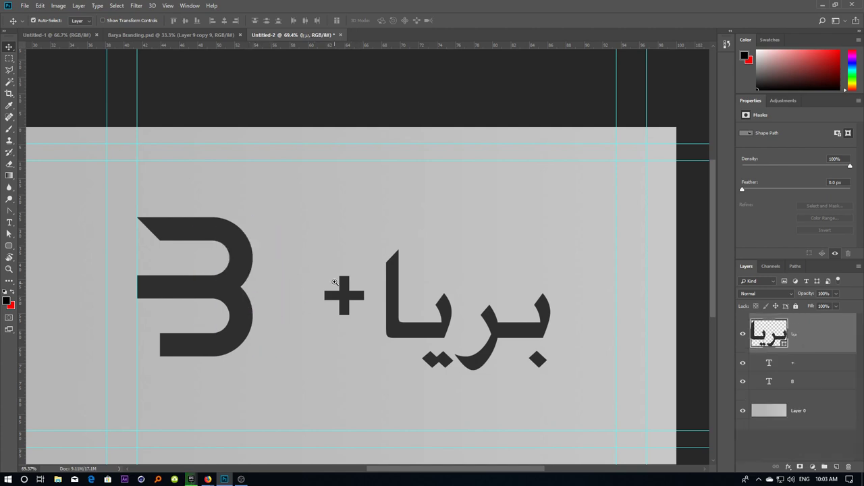
{"action": "left_click", "coordinate": [331, 264], "text": "alt"}
Delete the بر letters and leftover stray path fragments from the Arabic shape
{"action": "right_click", "coordinate": [332, 249]}
{"action": "left_click", "coordinate": [333, 244]}
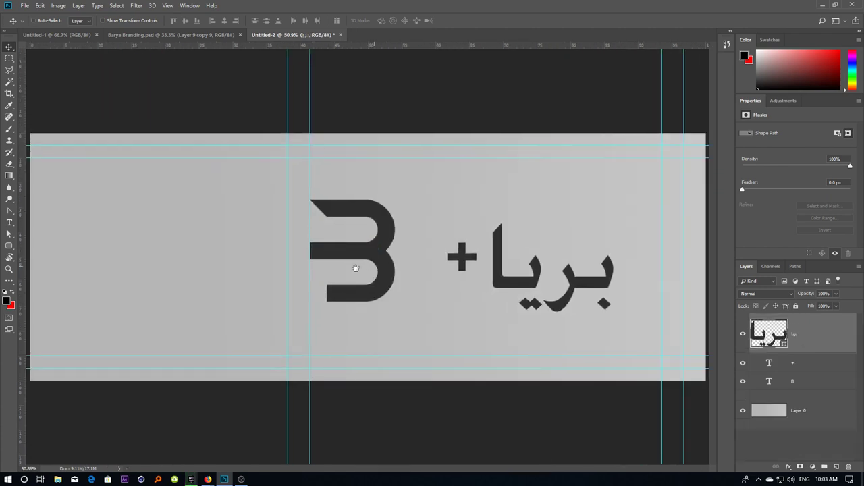
{"action": "scroll", "coordinate": [452, 251], "scroll_direction": "up", "scroll_amount": 2}
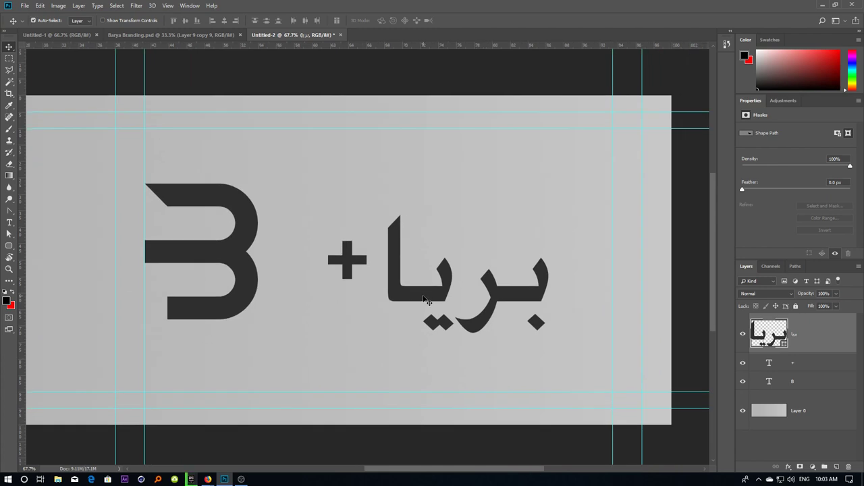
{"action": "key", "text": "a"}
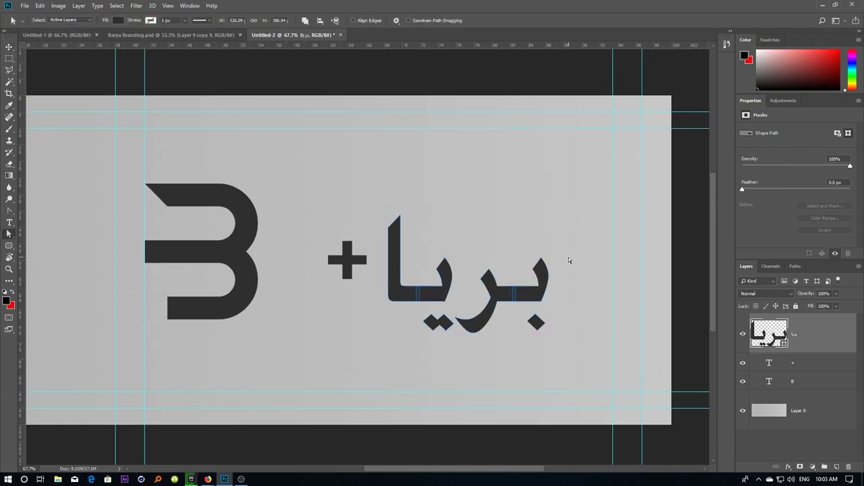
{"action": "left_click_drag", "start_coordinate": [569, 243], "coordinate": [480, 373]}
{"action": "key", "text": "Delete"}
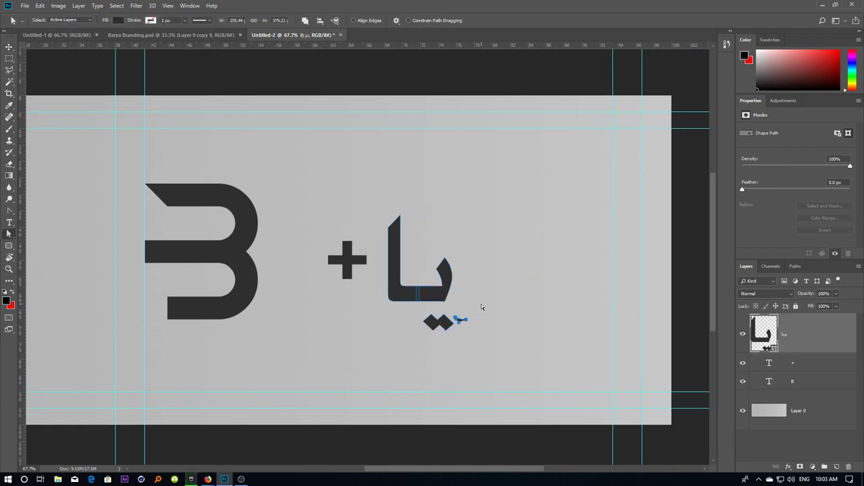
{"action": "scroll", "coordinate": [461, 327], "scroll_direction": "left", "scroll_amount": 2}
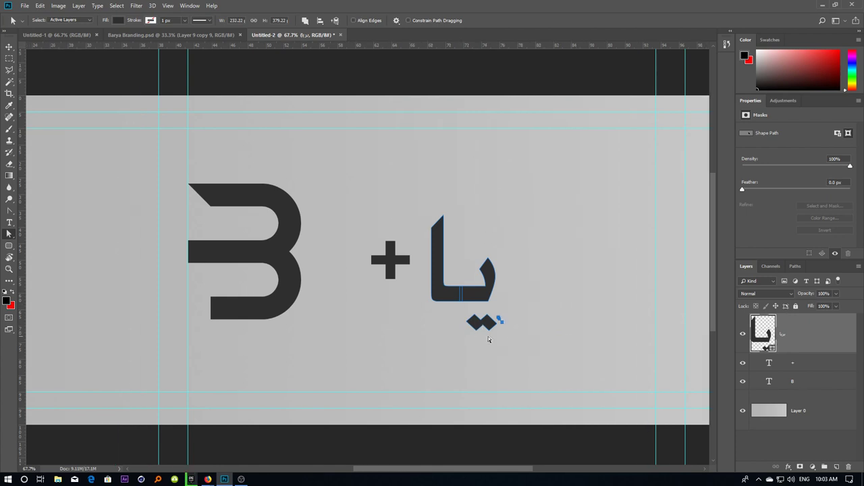
{"action": "scroll", "coordinate": [498, 330], "scroll_direction": "up", "scroll_amount": 5}
{"action": "left_click_drag", "start_coordinate": [507, 273], "coordinate": [464, 327]}
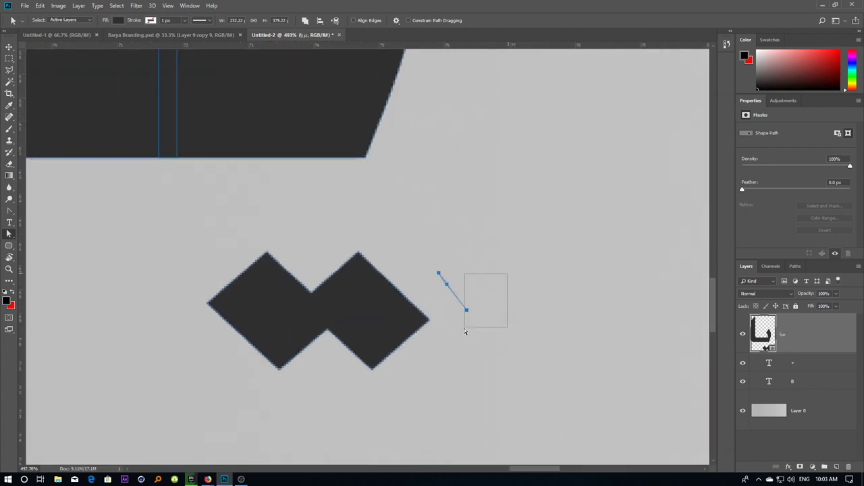
{"action": "key", "text": "Delete"}
{"action": "left_click_drag", "start_coordinate": [471, 254], "coordinate": [436, 279]}
{"action": "key", "text": "Delete"}
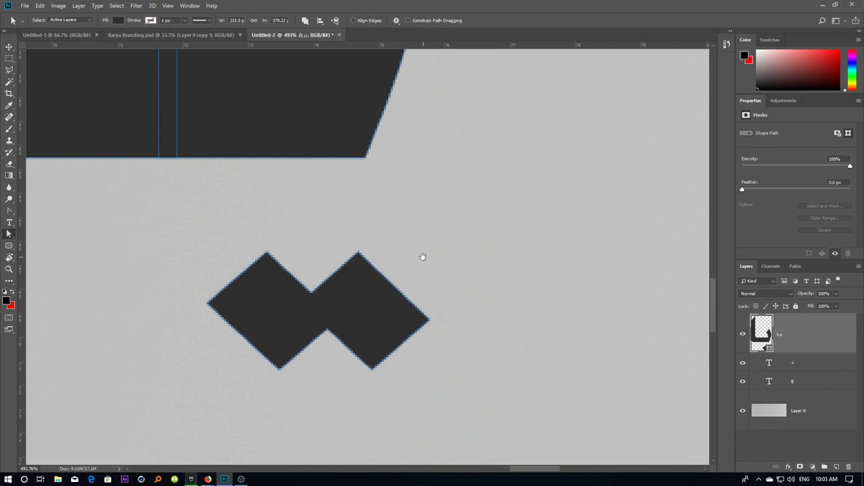
{"action": "key", "text": "ctrl+0"}
Enlarge the remaining يا over the B, move it beside the plus, then delete the layer
{"action": "key", "text": "v"}
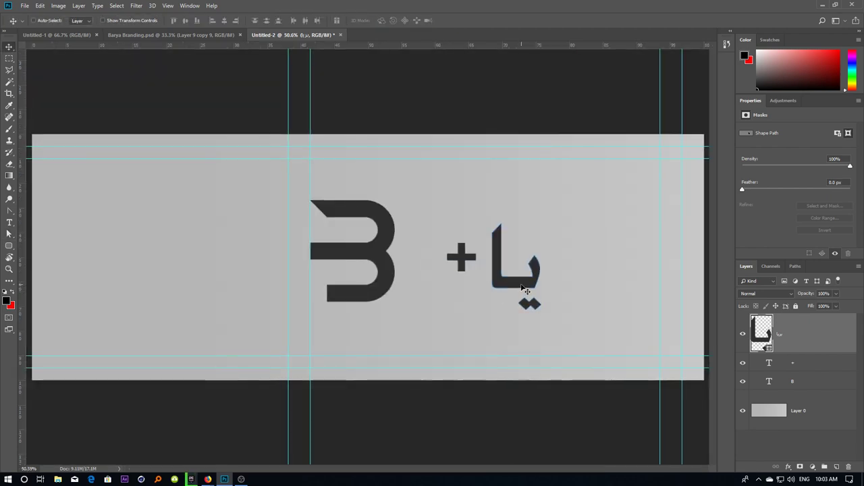
{"action": "left_click_drag", "start_coordinate": [512, 293], "coordinate": [333, 304]}
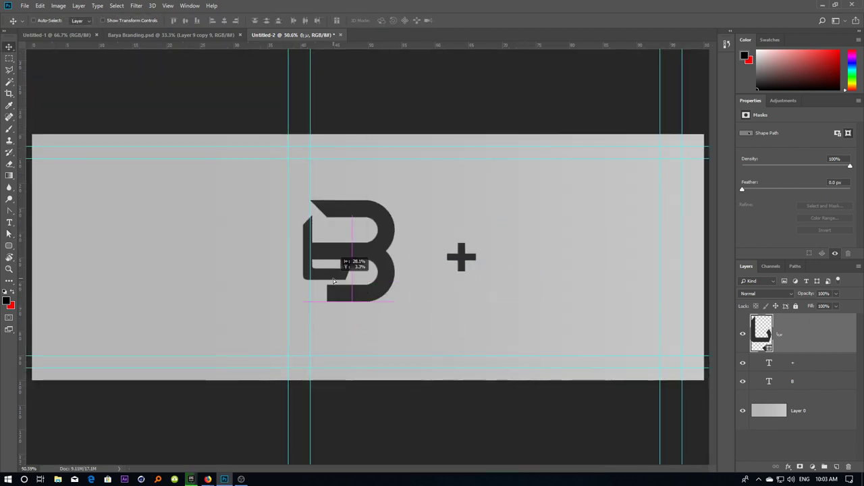
{"action": "left_click_drag", "start_coordinate": [333, 304], "coordinate": [335, 310]}
{"action": "key", "text": "ctrl+t"}
{"action": "left_click_drag", "start_coordinate": [300, 252], "coordinate": [266, 197]}
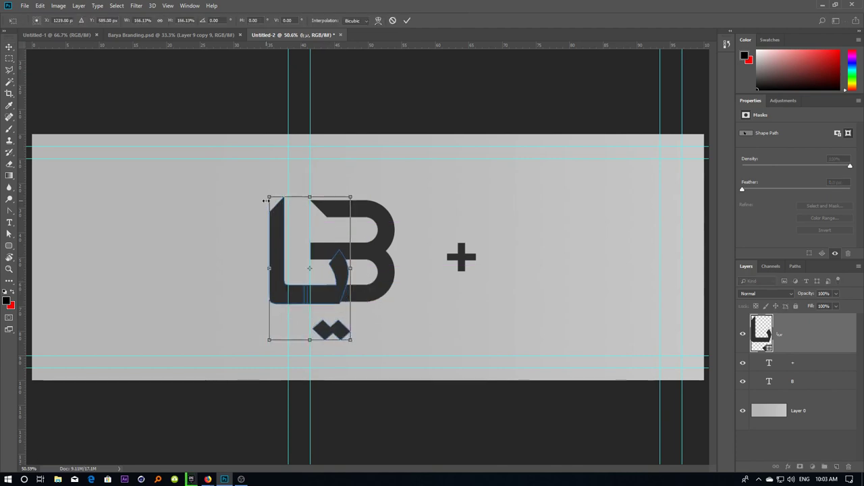
{"action": "key", "text": "Return"}
{"action": "left_click_drag", "start_coordinate": [307, 265], "coordinate": [326, 260]}
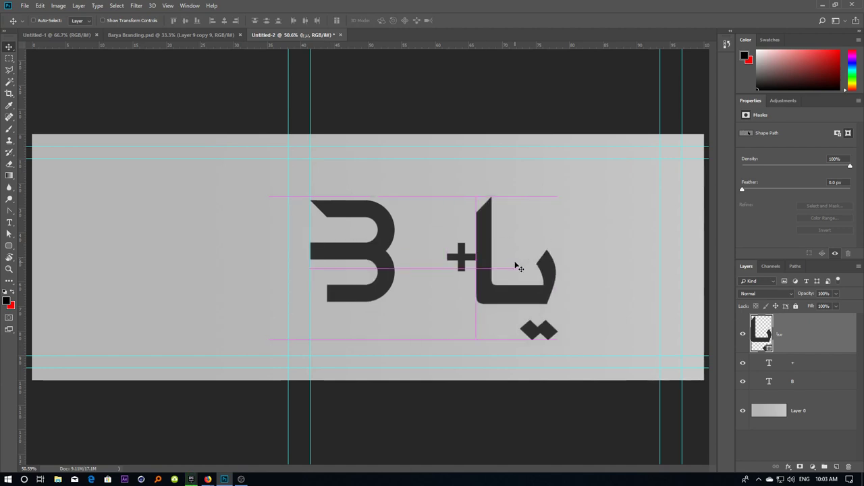
{"action": "left_click_drag", "start_coordinate": [326, 260], "coordinate": [509, 270]}
{"action": "key", "text": "Delete"}
Drag a copy of the B layer to its left and select the copy's text
{"action": "left_click", "coordinate": [353, 267]}
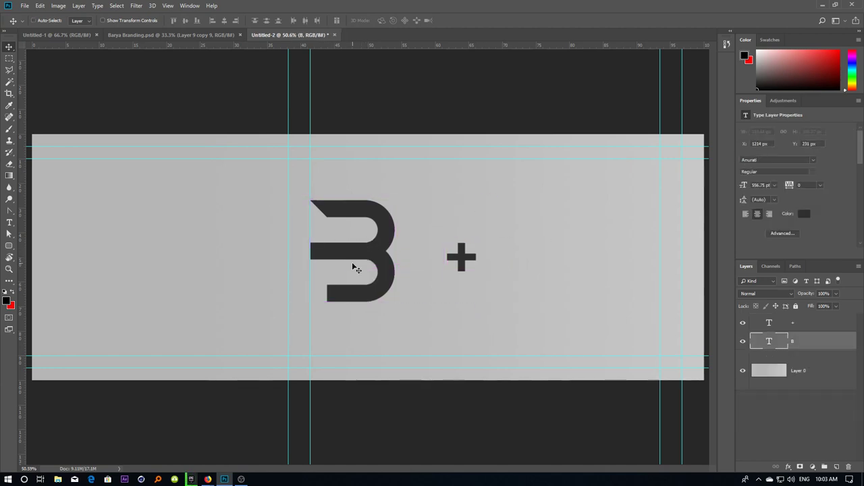
{"action": "left_click_drag", "start_coordinate": [364, 246], "coordinate": [191, 246]}
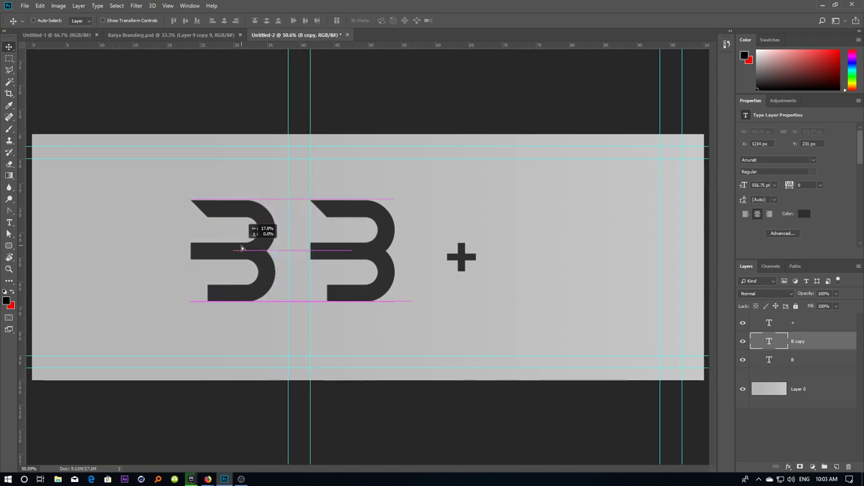
{"action": "key", "text": "t"}
{"action": "double_click", "coordinate": [191, 247]}
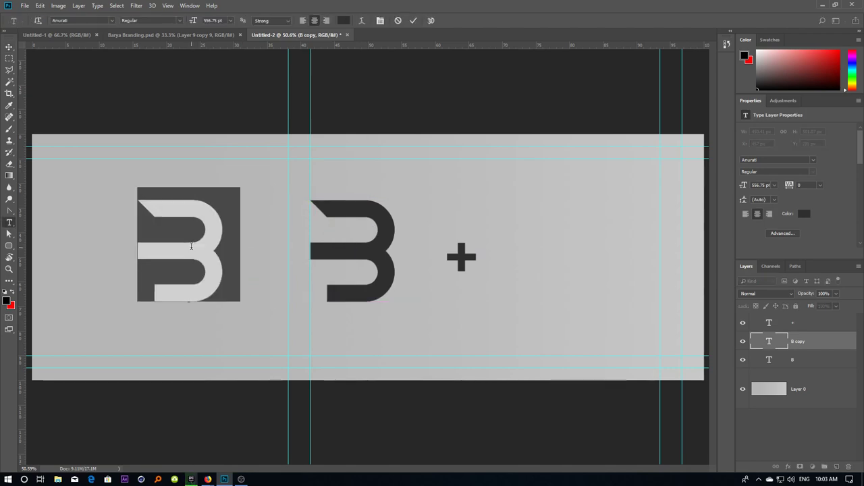
Preview many letters (I, J, L, C, Q, A… K) in the copy's font, committing J
{"action": "type", "text": "I"}
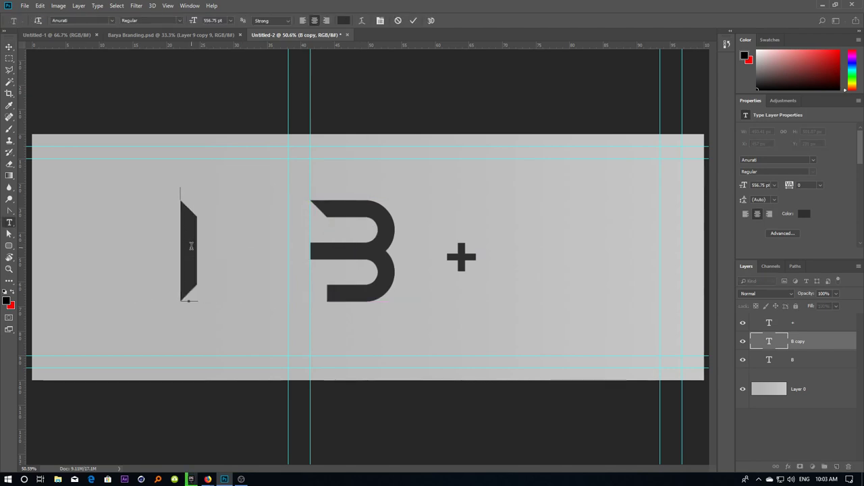
{"action": "key", "text": "ctrl+a"}
{"action": "type", "text": "J"}
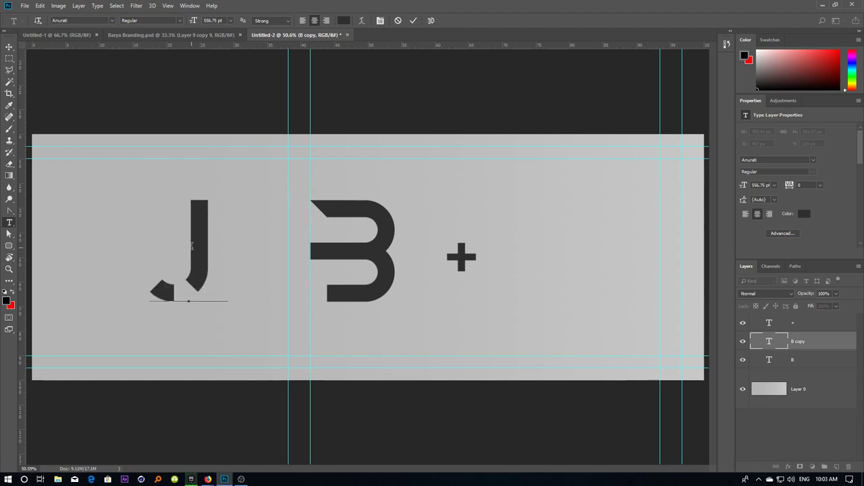
{"action": "key", "text": "ctrl+a"}
{"action": "type", "text": "L"}
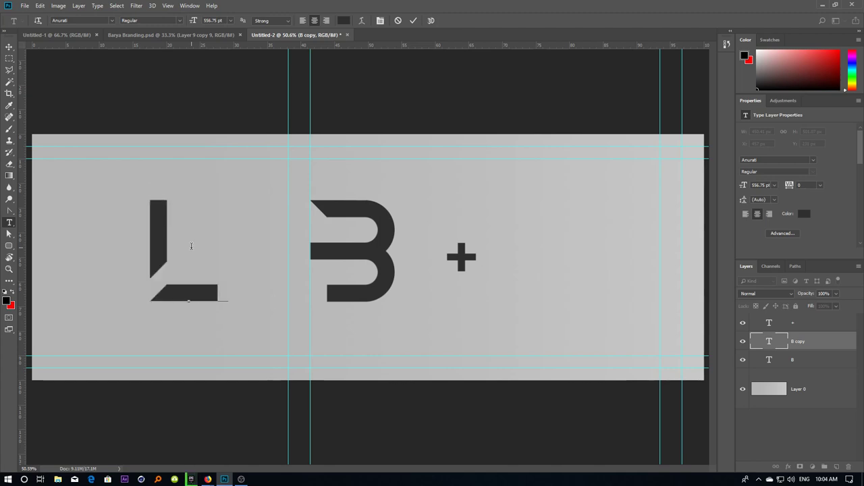
{"action": "key", "text": "ctrl+a"}
{"action": "type", "text": "B"}
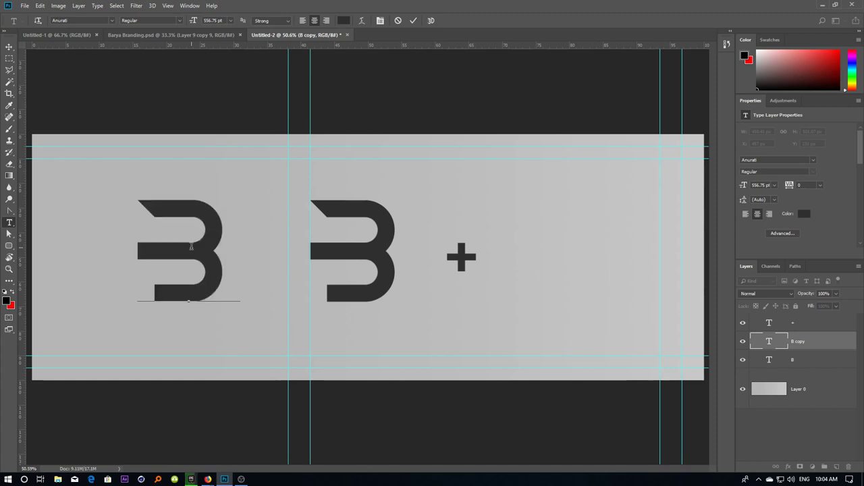
{"action": "key", "text": "BackSpace"}
{"action": "type", "text": "C"}
{"action": "key", "text": "BackSpace"}
{"action": "type", "text": "Q"}
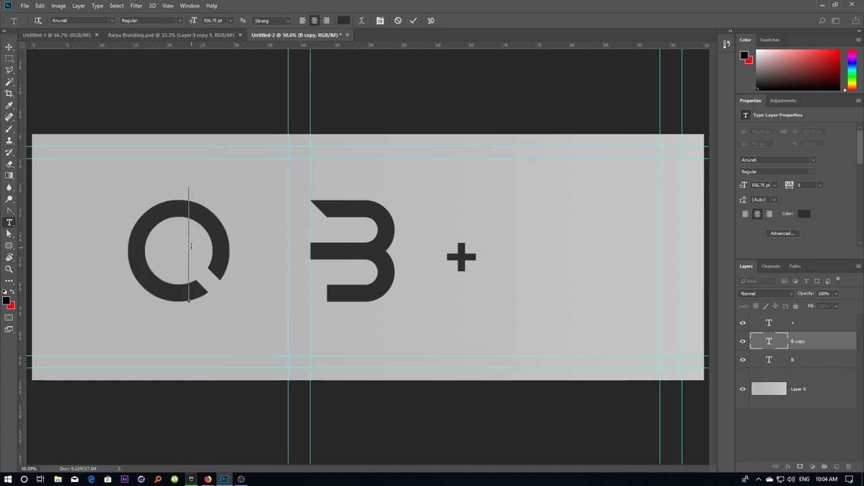
{"action": "key", "text": "BackSpace"}
{"action": "type", "text": "A"}
{"action": "key", "text": "BackSpace"}
{"action": "type", "text": "S"}
{"action": "key", "text": "BackSpace"}
{"action": "type", "text": "D"}
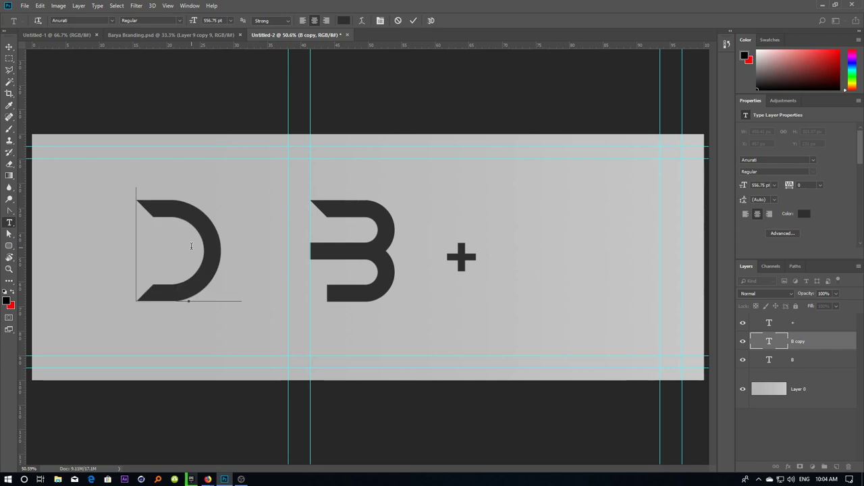
{"action": "key", "text": "BackSpace"}
{"action": "type", "text": "F"}
{"action": "key", "text": "BackSpace"}
{"action": "type", "text": "Z"}
{"action": "key", "text": "BackSpace"}
{"action": "type", "text": "X"}
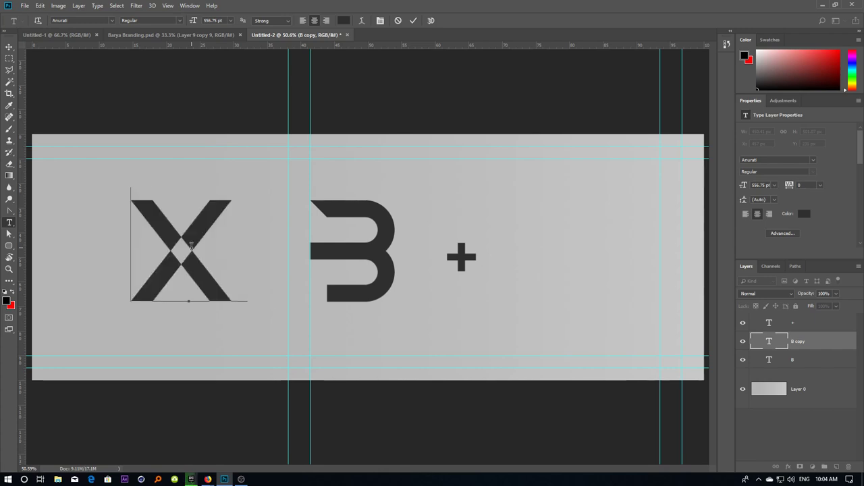
{"action": "key", "text": "BackSpace"}
{"action": "type", "text": "C"}
{"action": "key", "text": "BackSpace"}
{"action": "type", "text": "V"}
{"action": "key", "text": "BackSpace"}
{"action": "type", "text": "B"}
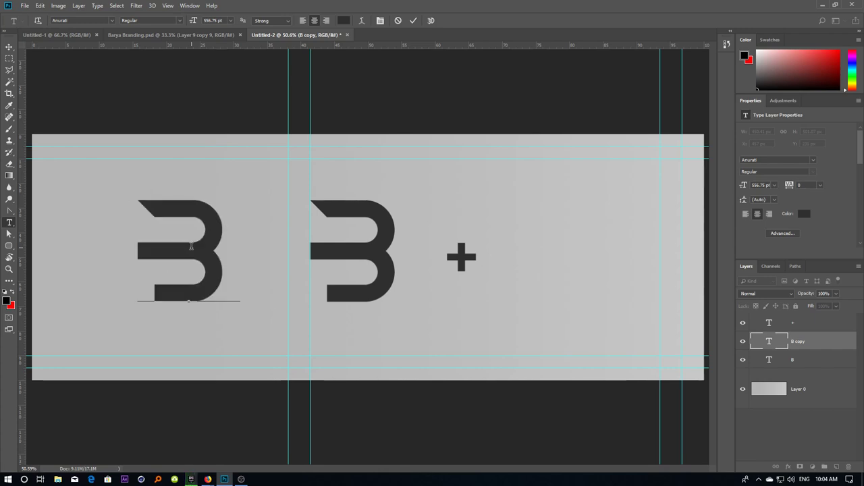
{"action": "key", "text": "BackSpace"}
{"action": "type", "text": "N"}
{"action": "key", "text": "BackSpace"}
{"action": "type", "text": "M"}
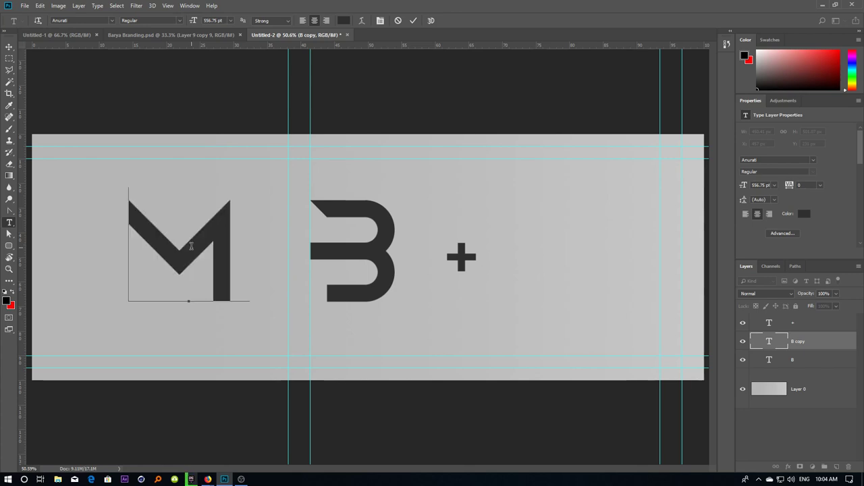
{"action": "key", "text": "BackSpace"}
{"action": "type", "text": ","}
{"action": "key", "text": "BackSpace"}
{"action": "type", "text": "_"}
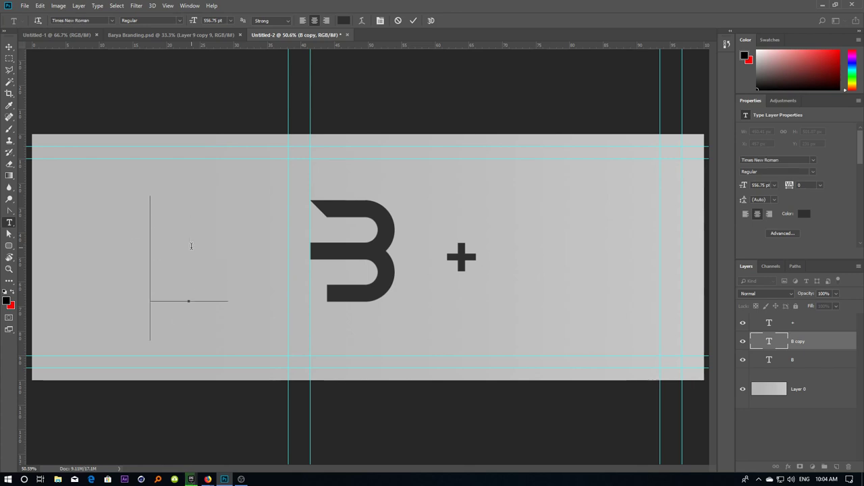
{"action": "key", "text": "BackSpace"}
{"action": "type", "text": "K"}
{"action": "key", "text": "BackSpace"}
{"action": "type", "text": "J"}
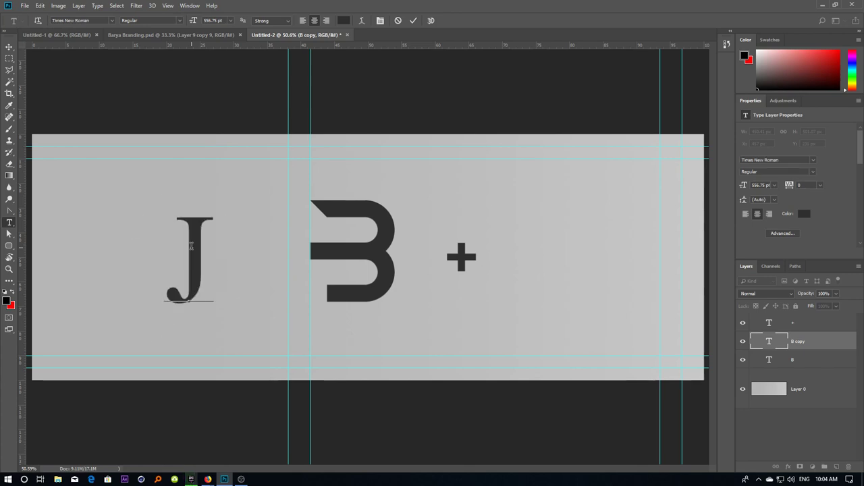
{"action": "key", "text": "ctrl+Return"}
Revert the copy to B, then replace it with a single P and commit
{"action": "key", "text": "ctrl+z"}
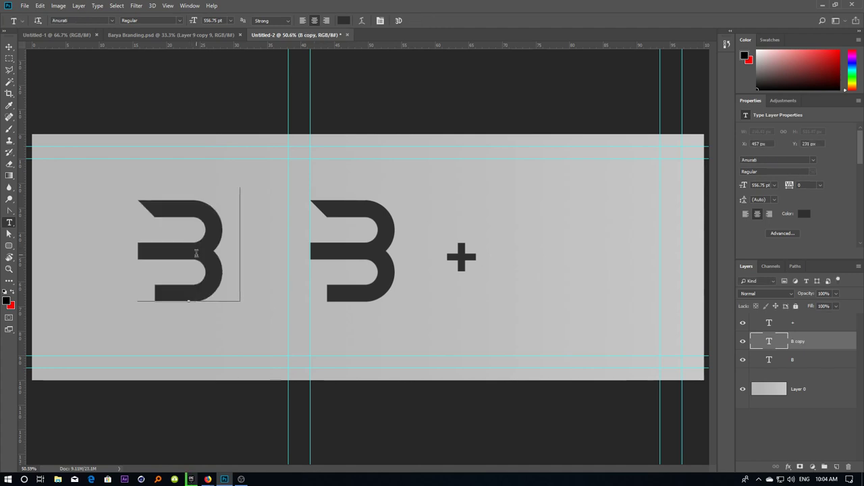
{"action": "double_click", "coordinate": [196, 253]}
{"action": "type", "text": "Q"}
{"action": "key", "text": "BackSpace"}
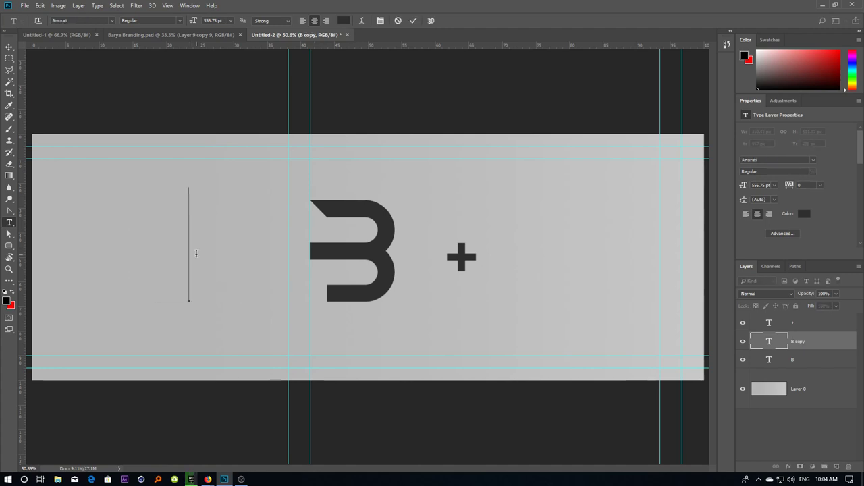
{"action": "type", "text": "P"}
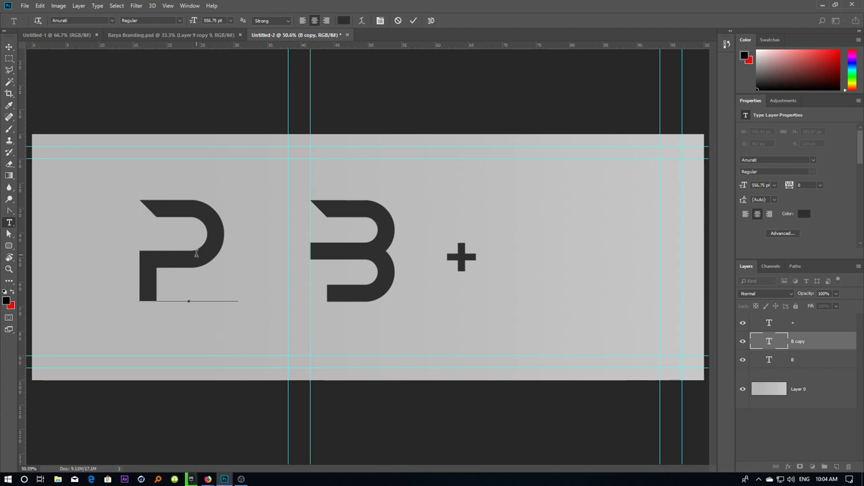
{"action": "key", "text": "Delete"}
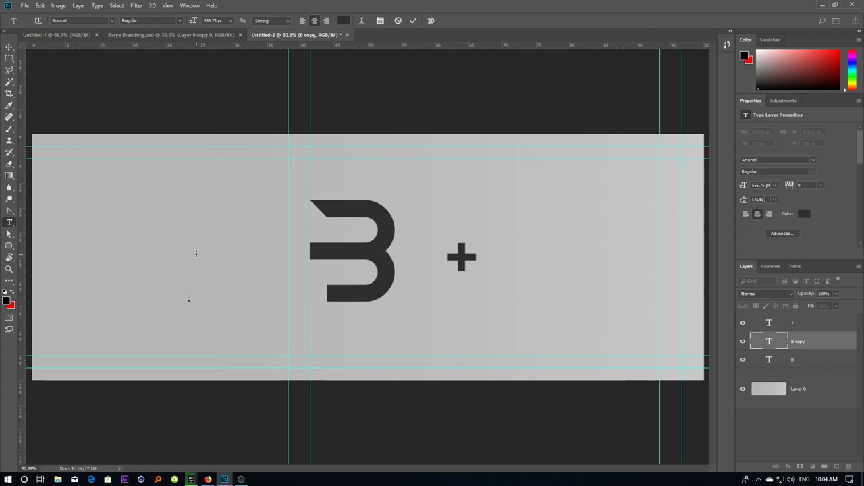
{"action": "key", "text": "ctrl+z"}
{"action": "type", "text": "."}
{"action": "key", "text": "BackSpace"}
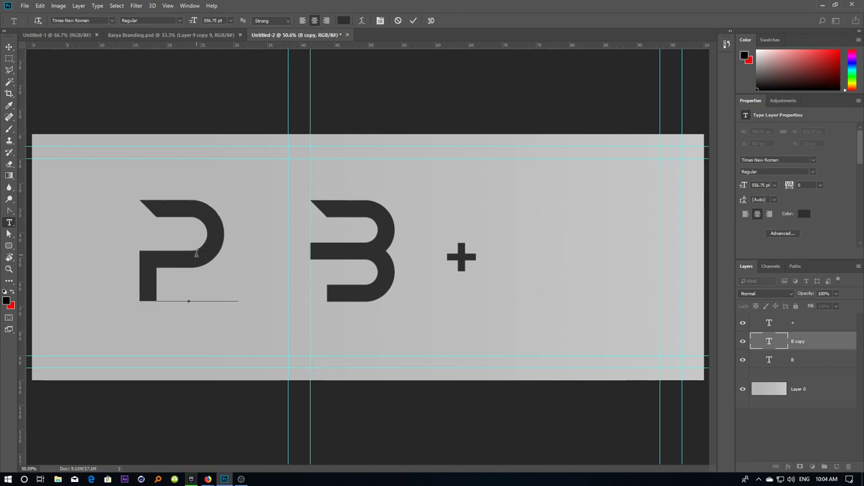
{"action": "type", "text": "."}
{"action": "key", "text": "BackSpace"}
{"action": "type", "text": "."}
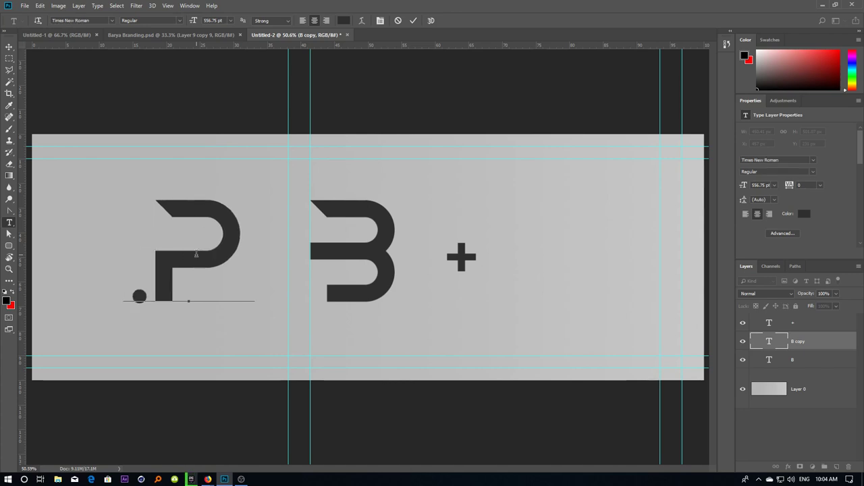
{"action": "key", "text": "BackSpace"}
{"action": "key", "text": "ctrl+Return"}
Flip the P horizontally and vertically, rotate 90°, flip again, then overlap it onto the B
{"action": "key", "text": "ctrl+t"}
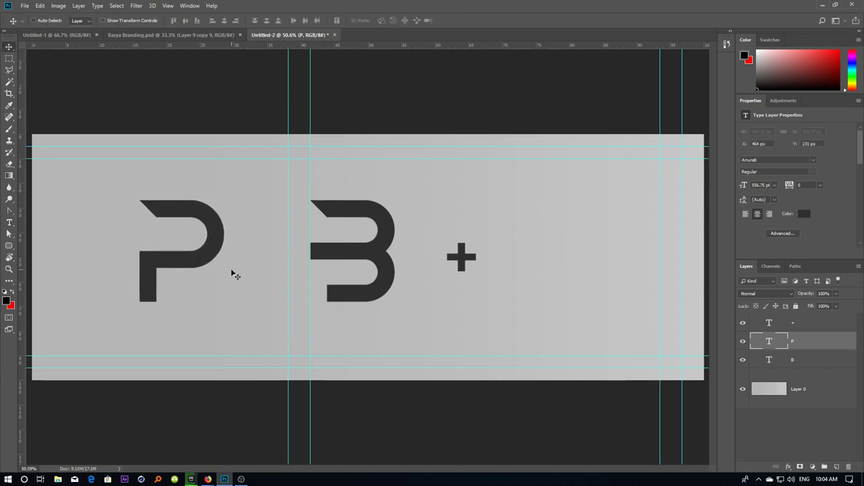
{"action": "right_click", "coordinate": [190, 257]}
{"action": "left_click", "coordinate": [216, 368]}
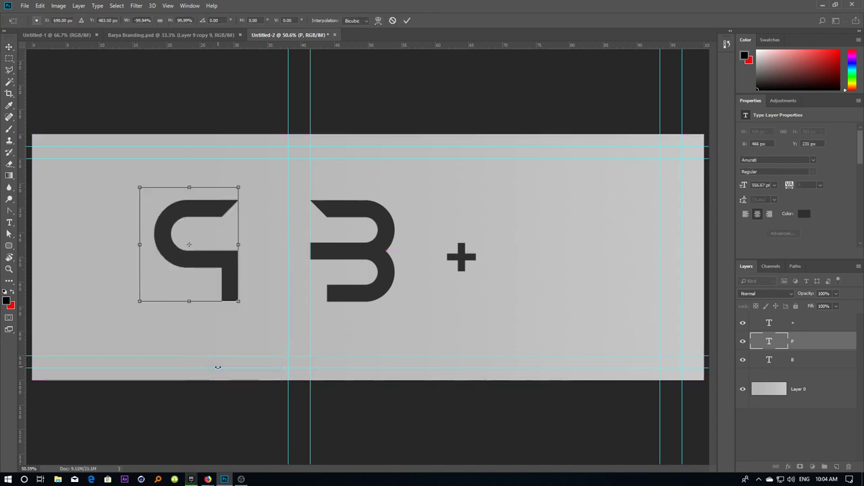
{"action": "right_click", "coordinate": [210, 271]}
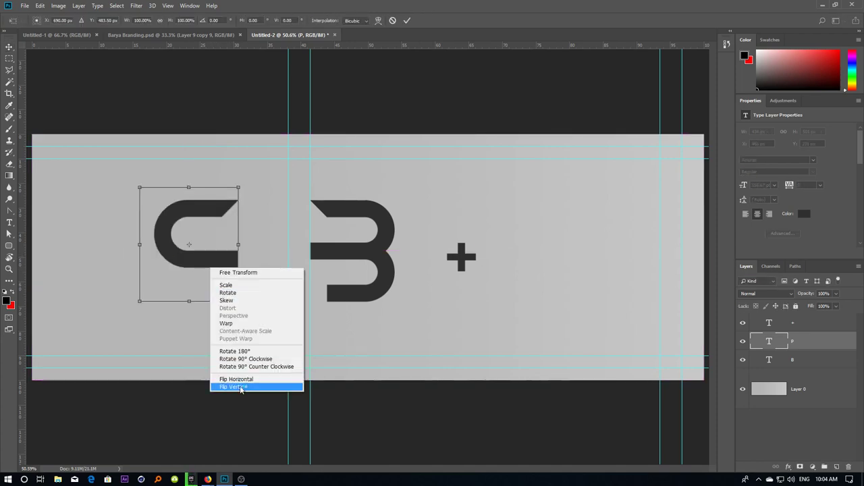
{"action": "left_click", "coordinate": [244, 387]}
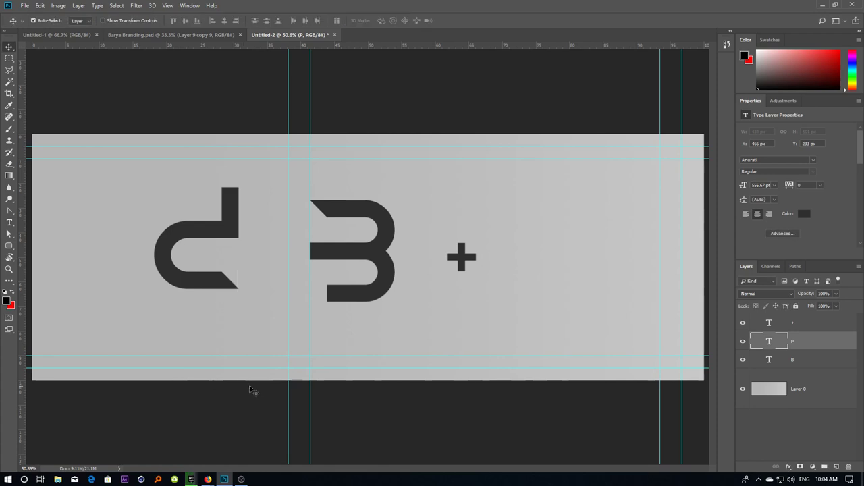
{"action": "left_click_drag", "start_coordinate": [115, 218], "coordinate": [144, 349]}
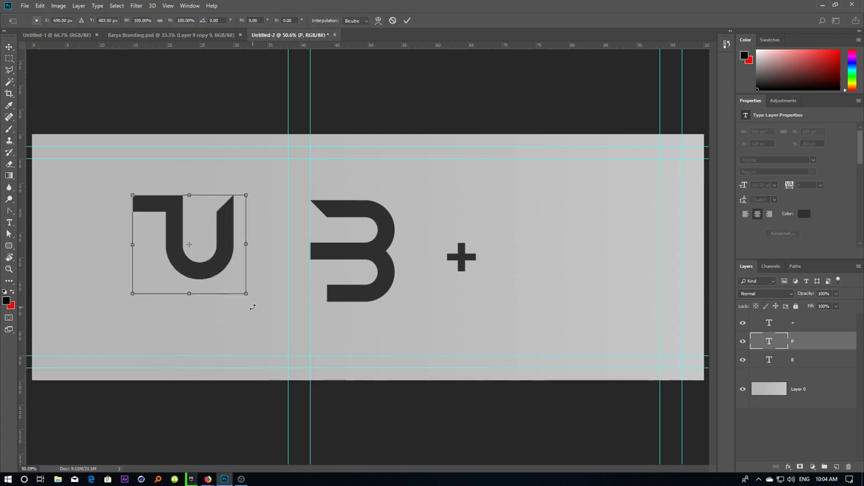
{"action": "right_click", "coordinate": [218, 257]}
{"action": "left_click", "coordinate": [237, 370]}
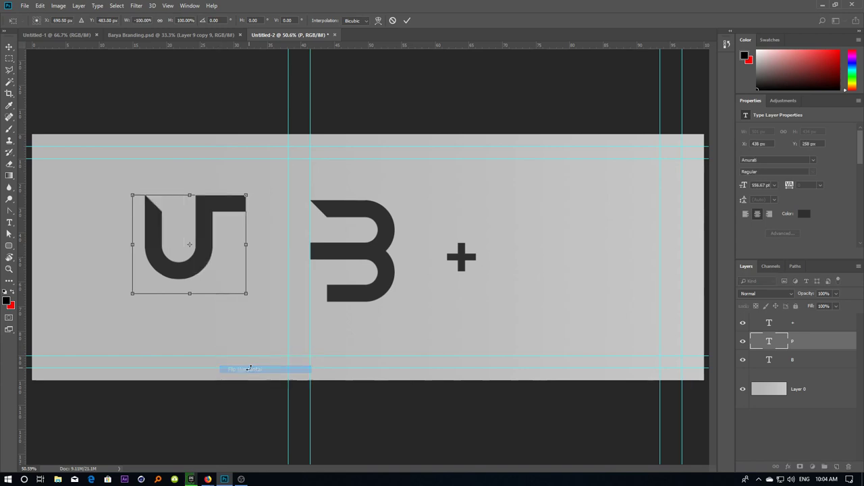
{"action": "key", "text": "Return"}
{"action": "left_click_drag", "start_coordinate": [206, 277], "coordinate": [354, 279]}
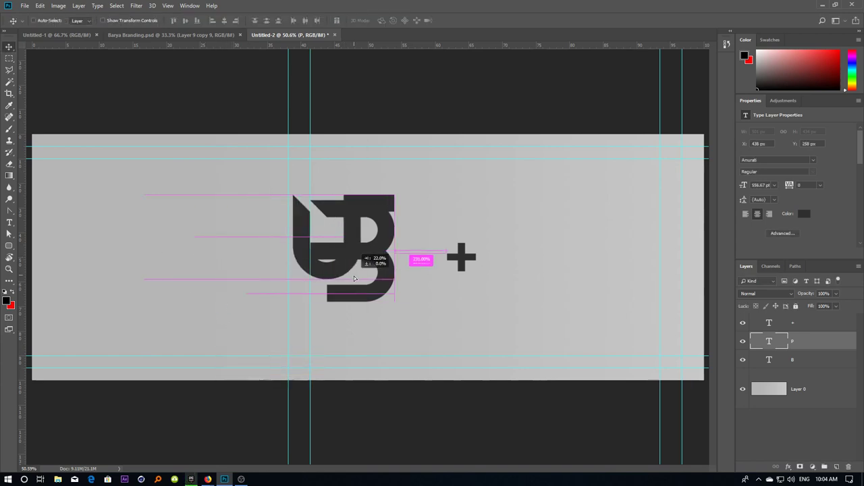
{"action": "left_click_drag", "start_coordinate": [353, 279], "coordinate": [338, 275]}
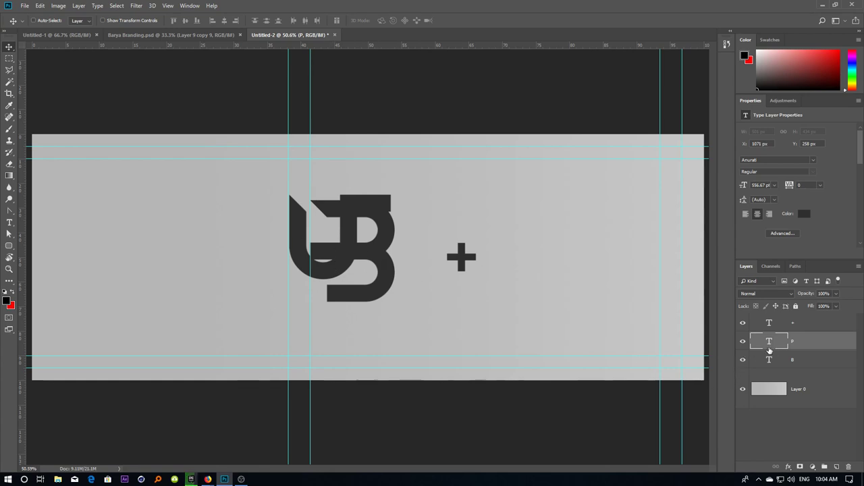
Convert the P text layer to a shape and move it left, away from the B
{"action": "right_click", "coordinate": [802, 341]}
{"action": "left_click", "coordinate": [734, 232]}
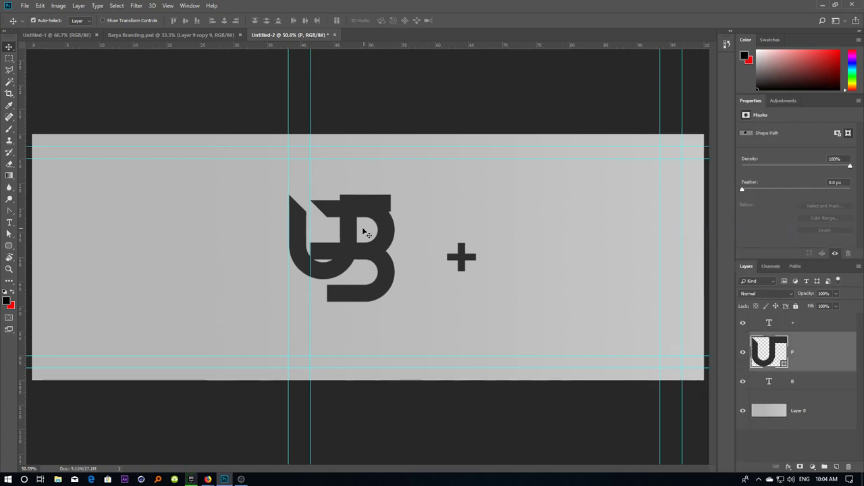
{"action": "left_click_drag", "start_coordinate": [349, 231], "coordinate": [251, 227]}
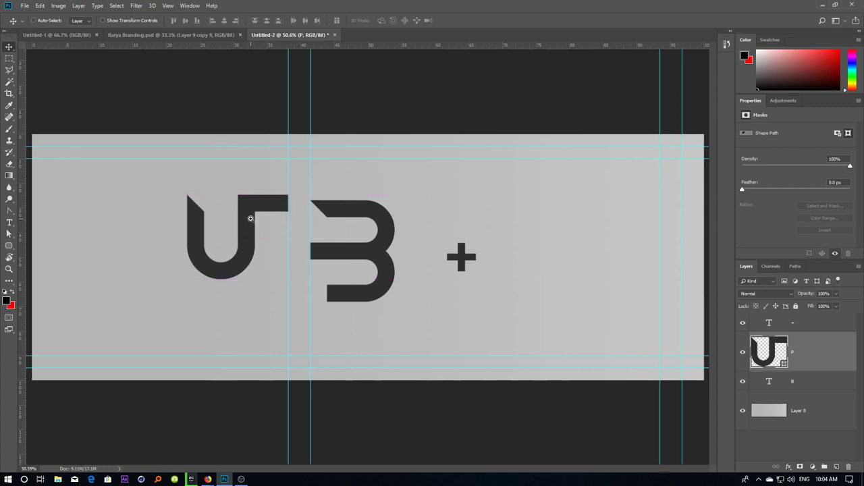
{"action": "scroll", "coordinate": [251, 225], "scroll_direction": "up", "scroll_amount": 3}
Delete the shape's right-arm anchors, leaving a single curved stroke
{"action": "key", "text": "a"}
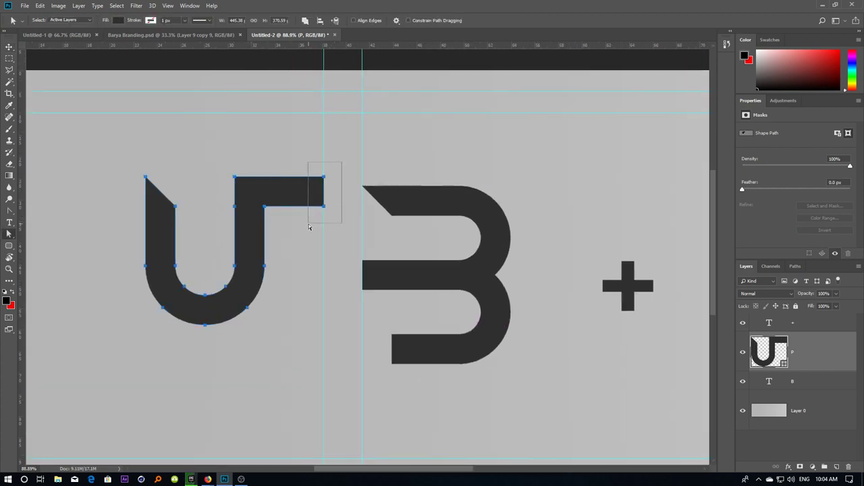
{"action": "left_click_drag", "start_coordinate": [343, 163], "coordinate": [308, 227]}
{"action": "key", "text": "Delete"}
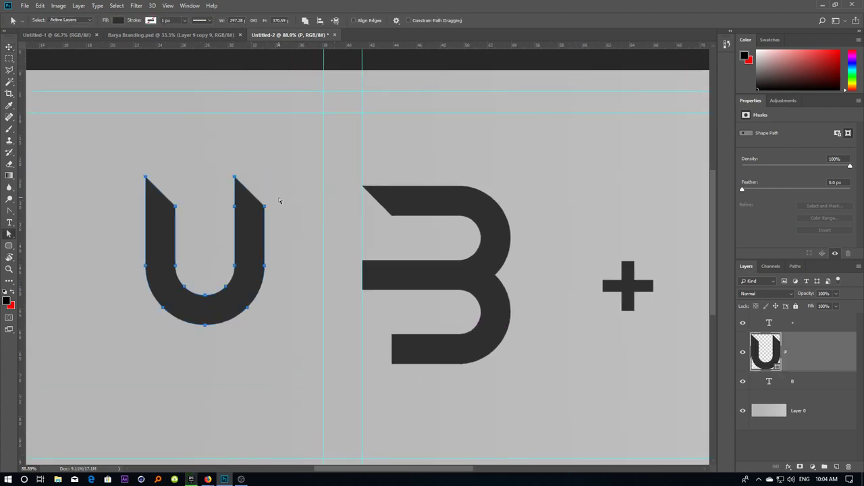
{"action": "left_click_drag", "start_coordinate": [284, 190], "coordinate": [254, 223]}
{"action": "key", "text": "Delete"}
{"action": "left_click_drag", "start_coordinate": [250, 160], "coordinate": [232, 205]}
{"action": "key", "text": "Delete"}
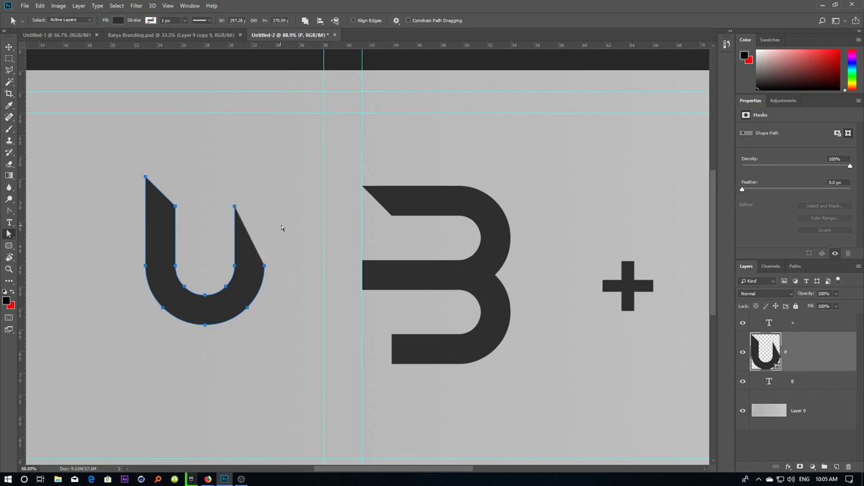
{"action": "left_click_drag", "start_coordinate": [281, 226], "coordinate": [232, 277]}
{"action": "key", "text": "Delete"}
{"action": "left_click_drag", "start_coordinate": [257, 203], "coordinate": [229, 237]}
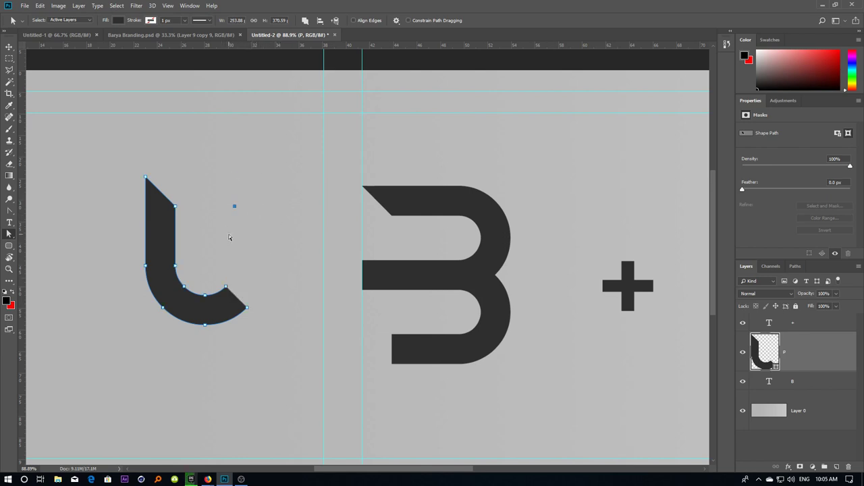
{"action": "left_click_drag", "start_coordinate": [264, 305], "coordinate": [241, 330]}
{"action": "key", "text": "Delete"}
{"action": "left_click_drag", "start_coordinate": [223, 295], "coordinate": [226, 316]}
{"action": "key", "text": "Delete"}
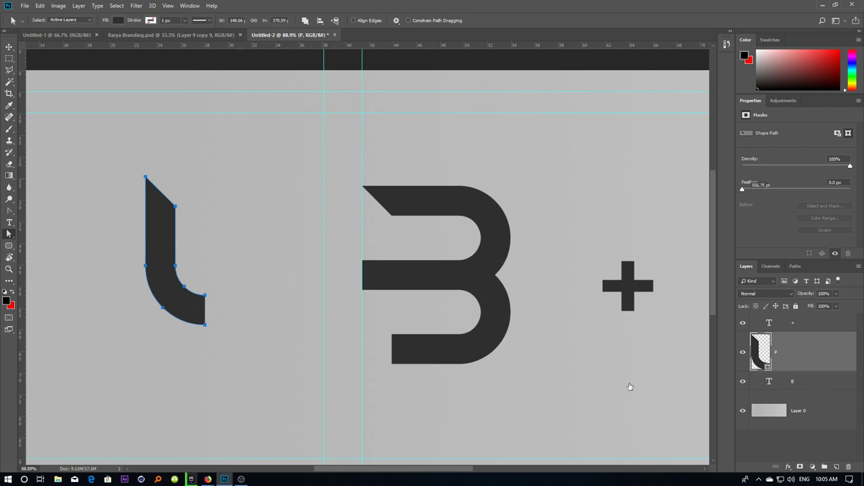
Switch to the B layer and drag it to the right
{"action": "key", "text": "alt+bracketleft"}
{"action": "key", "text": "v"}
{"action": "left_click_drag", "start_coordinate": [200, 304], "coordinate": [348, 356]}
Undo the B's move and push the curved stroke against the B
{"action": "key", "text": "ctrl+z"}
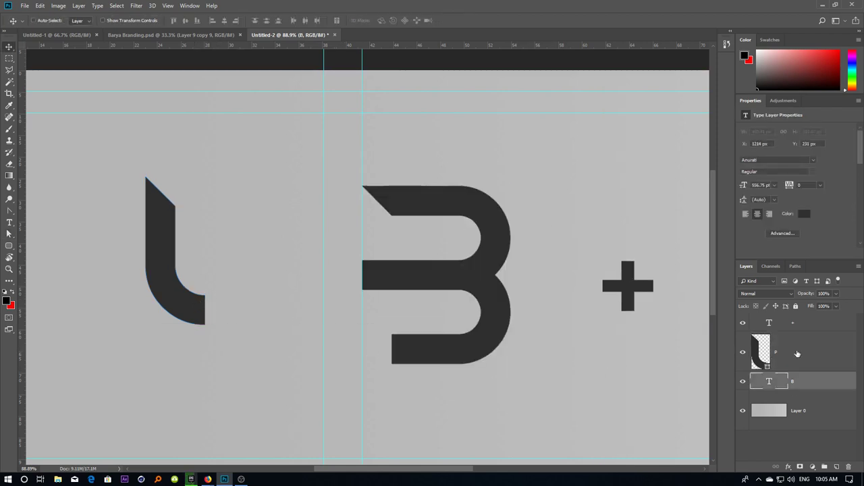
{"action": "key", "text": "alt+bracketright"}
{"action": "left_click_drag", "start_coordinate": [184, 270], "coordinate": [379, 316]}
Convert the B to a shape and shorten its middle bar from the left
{"action": "key", "text": "alt+bracketleft"}
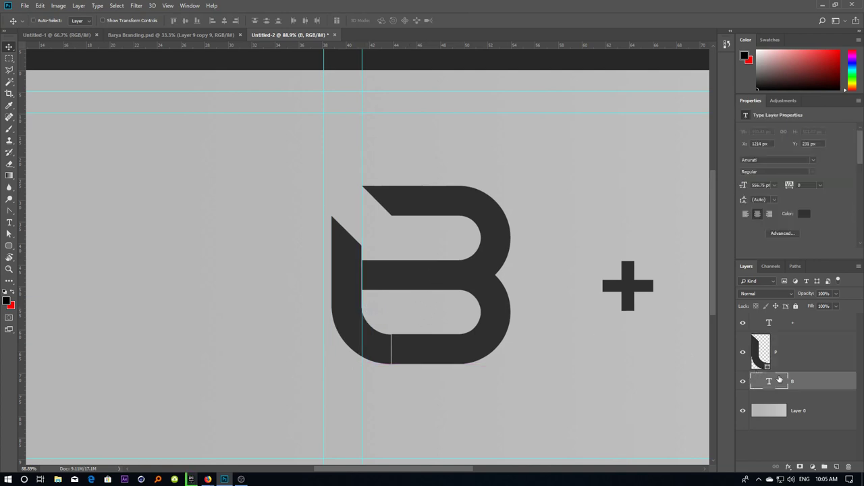
{"action": "right_click", "coordinate": [801, 381]}
{"action": "left_click", "coordinate": [729, 232]}
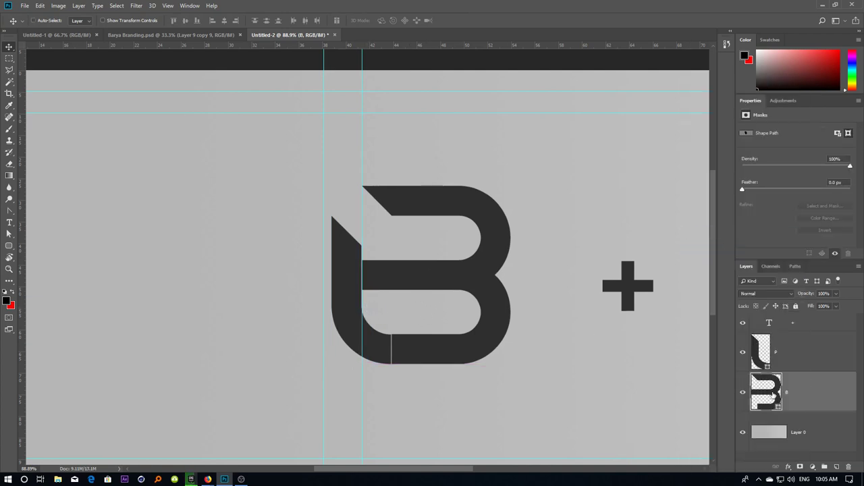
{"action": "key", "text": "a"}
{"action": "left_click_drag", "start_coordinate": [351, 241], "coordinate": [369, 306]}
{"action": "key", "text": "shift+Right"}
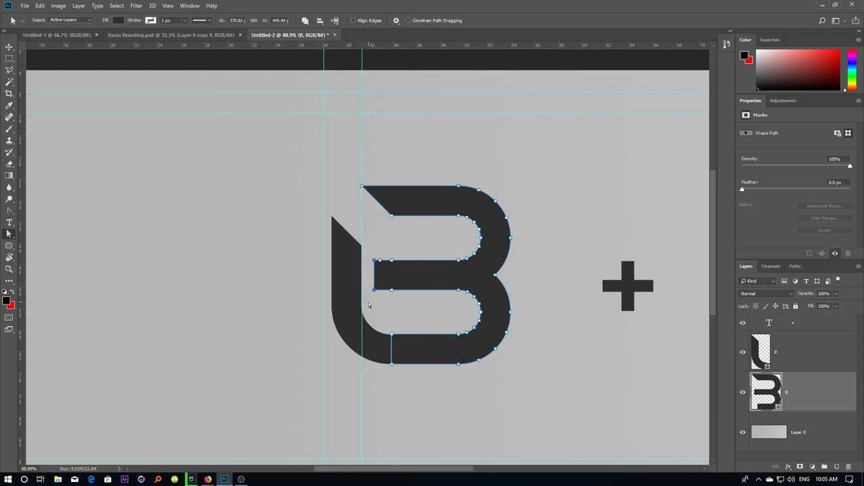
{"action": "key", "text": "Right"}
{"action": "key", "text": "Right"}
{"action": "left_click_drag", "start_coordinate": [414, 240], "coordinate": [352, 306]}
{"action": "key", "text": "shift+Right"}
{"action": "key", "text": "shift+Right"}
{"action": "key", "text": "shift+Right"}
{"action": "key", "text": "shift+Right"}
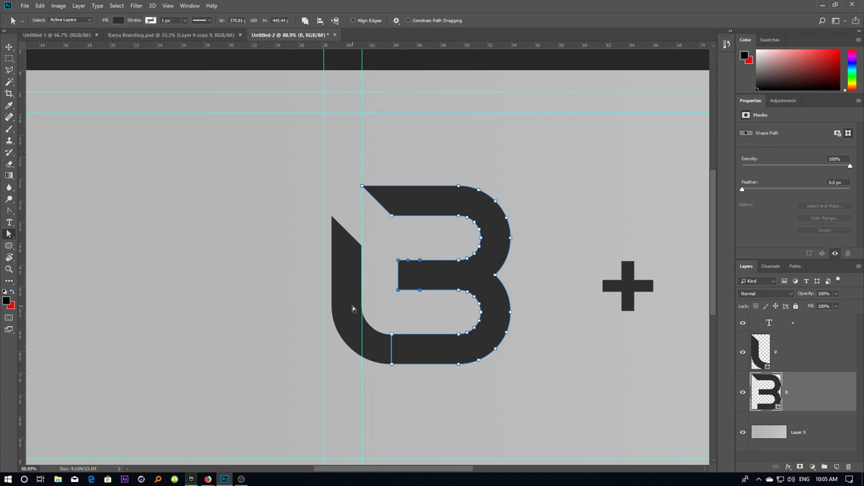
Select the curved stroke's top anchors and raise them to make it taller
{"action": "left_click", "coordinate": [791, 348]}
{"action": "left_click_drag", "start_coordinate": [398, 319], "coordinate": [385, 387]}
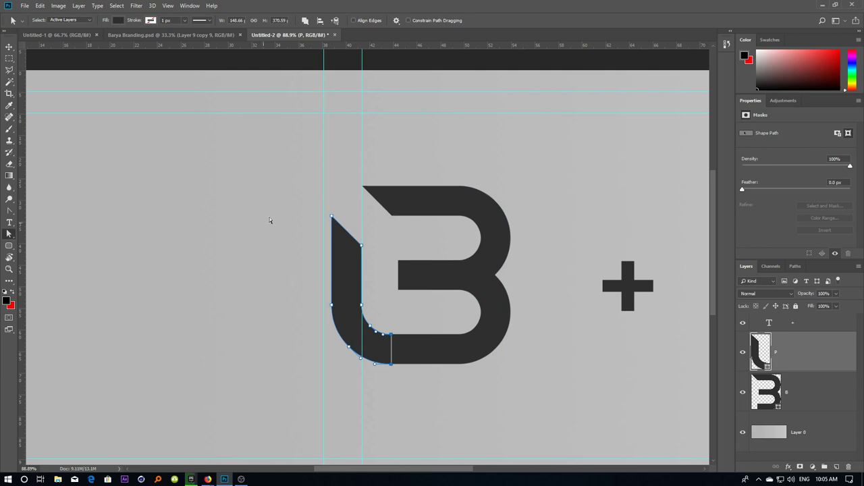
{"action": "left_click_drag", "start_coordinate": [290, 188], "coordinate": [388, 269]}
{"action": "key", "text": "shift+Up"}
{"action": "key", "text": "shift+Up"}
{"action": "key", "text": "shift+Up"}
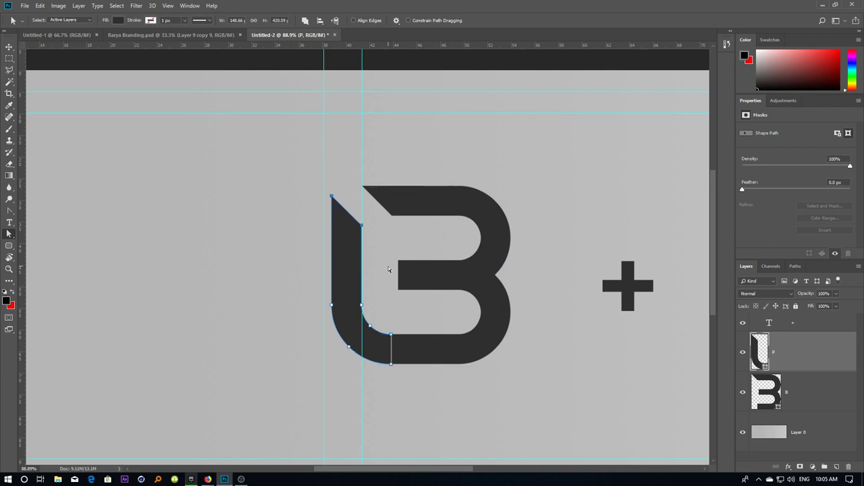
{"action": "key", "text": "shift+Up"}
{"action": "key", "text": "shift+Up"}
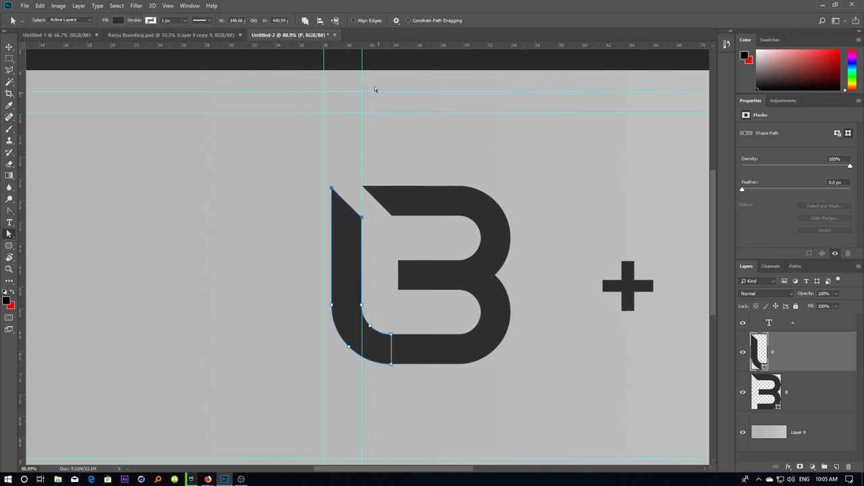
Add a horizontal guide at the B's top and lift the stroke's top onto it
{"action": "mouse_move", "coordinate": [344, 49]}
{"action": "left_mouse_down"}
{"action": "mouse_move", "coordinate": [359, 191]}
{"action": "mouse_move", "coordinate": [360, 178]}
{"action": "left_mouse_up"}
{"action": "key", "text": "v"}
{"action": "key", "text": "a"}
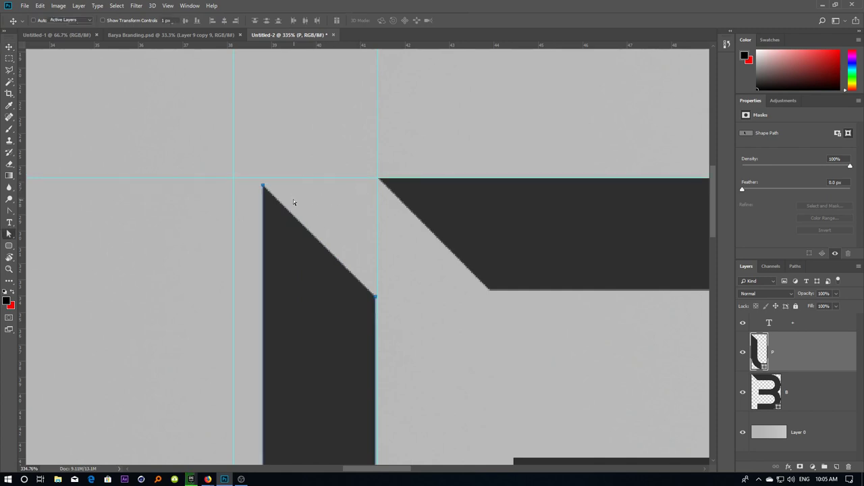
{"action": "left_click_drag", "start_coordinate": [290, 150], "coordinate": [259, 211]}
{"action": "left_click_drag", "start_coordinate": [366, 307], "coordinate": [289, 257]}
{"action": "key", "text": "Up"}
{"action": "key", "text": "Up"}
{"action": "key", "text": "Up"}
{"action": "scroll", "coordinate": [315, 250], "scroll_direction": "down", "scroll_amount": 3}
{"action": "scroll", "coordinate": [282, 199], "scroll_direction": "down", "scroll_amount": 2}
Shift the B's lower-left anchors right so its bottom bar starts further in
{"action": "left_click_drag", "start_coordinate": [292, 357], "coordinate": [281, 272]}
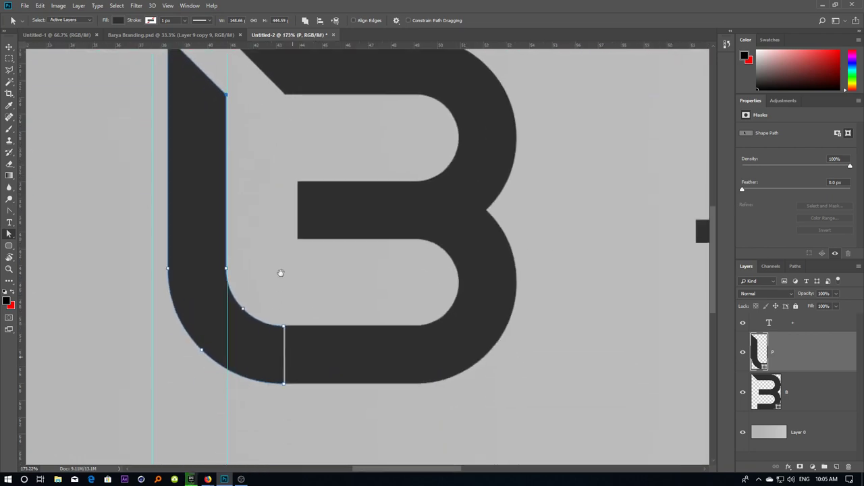
{"action": "left_click", "coordinate": [315, 342]}
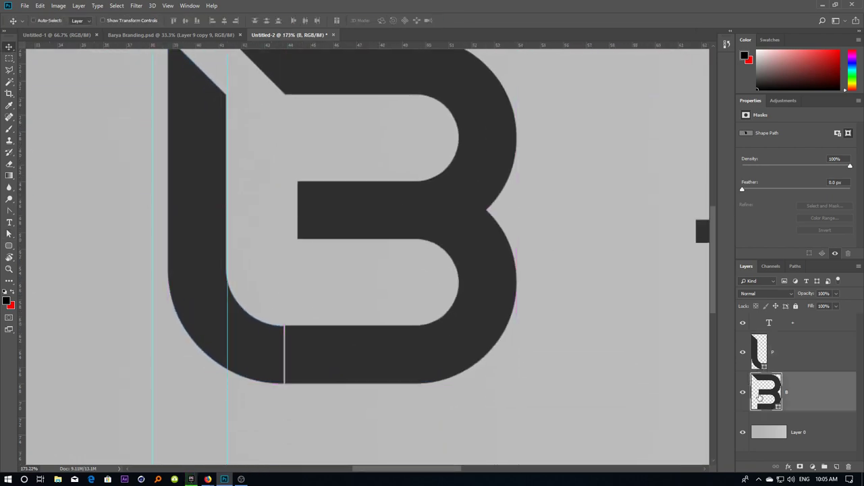
{"action": "key", "text": "shift+Right"}
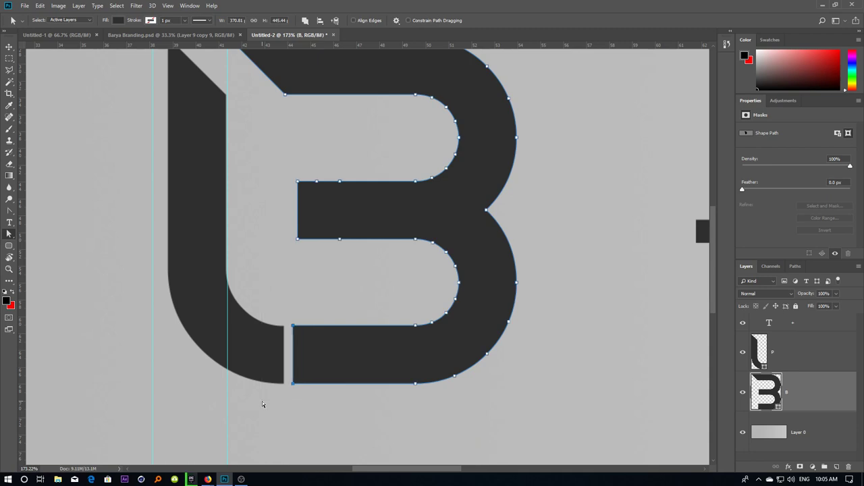
{"action": "key", "text": "shift+Right"}
{"action": "key", "text": "shift+Right"}
{"action": "key", "text": "shift+Right"}
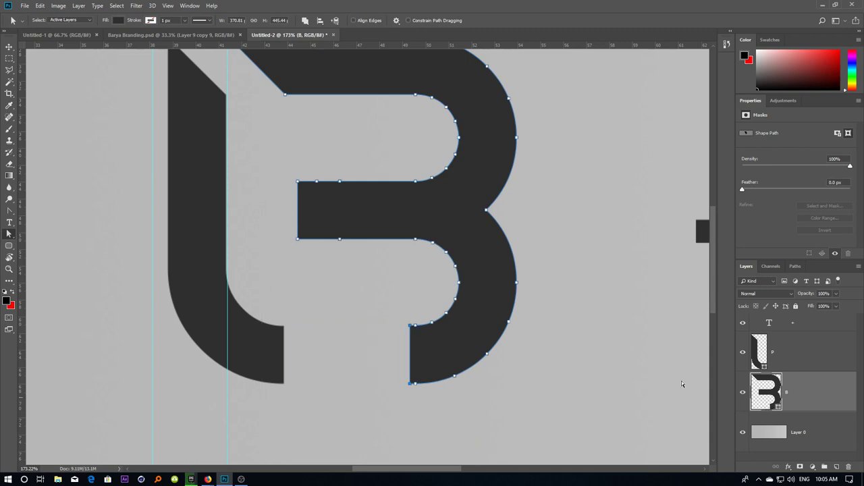
Select the L's bottom-right anchors and pick the standard Pen tool
{"action": "left_click", "coordinate": [787, 345]}
{"action": "left_click_drag", "start_coordinate": [298, 309], "coordinate": [265, 409]}
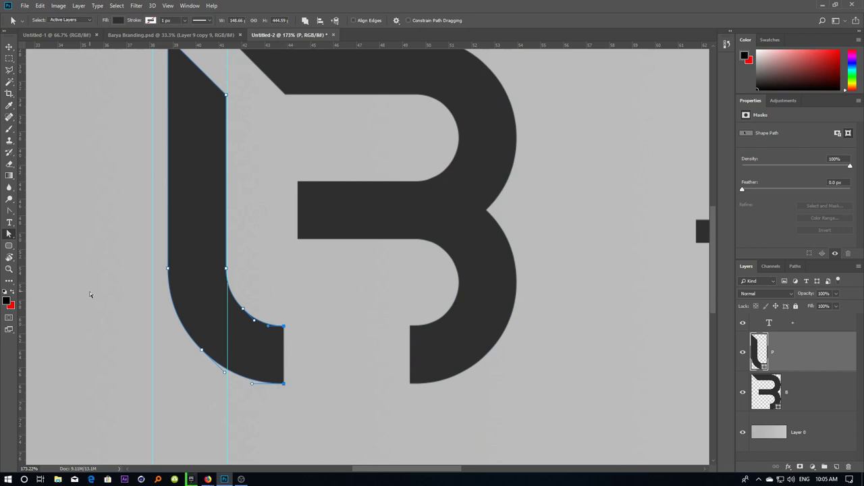
{"action": "right_click", "coordinate": [9, 210]}
{"action": "left_click", "coordinate": [53, 219]}
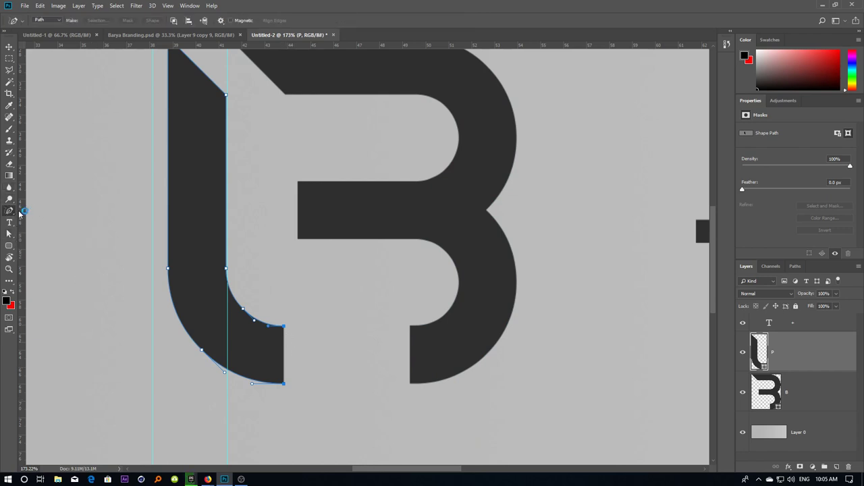
{"action": "right_click", "coordinate": [9, 211]}
{"action": "left_click", "coordinate": [44, 211]}
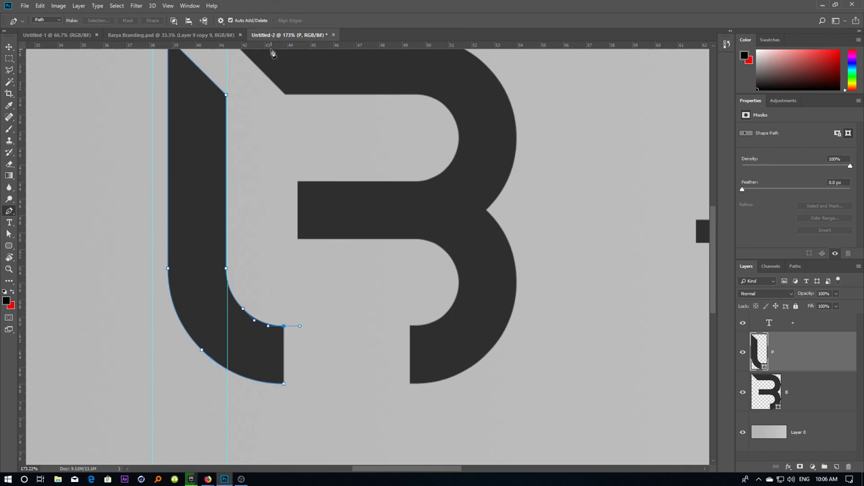
Add guides and anchors extending the L's bottom into a squared bar short of the B
{"action": "left_click_drag", "start_coordinate": [272, 49], "coordinate": [283, 326]}
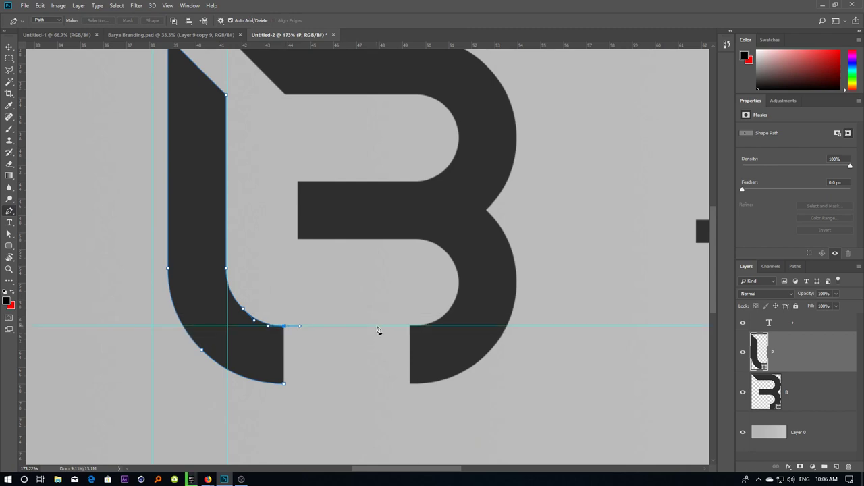
{"action": "left_click", "coordinate": [376, 326]}
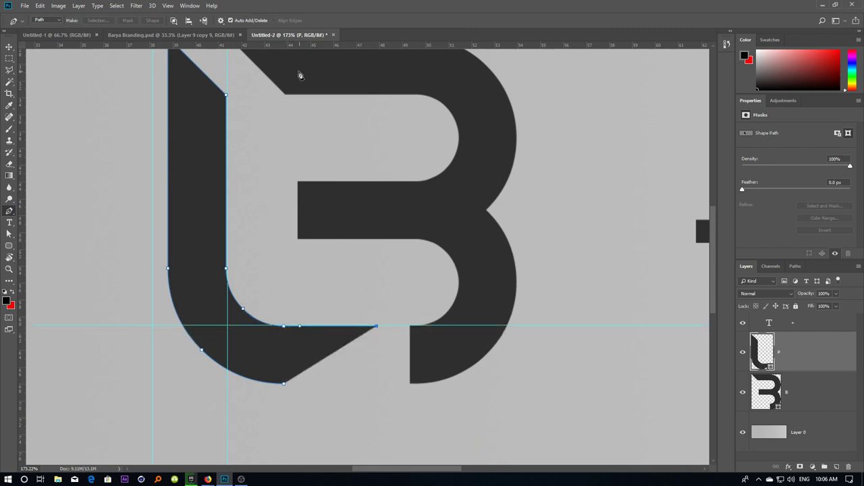
{"action": "left_click_drag", "start_coordinate": [287, 46], "coordinate": [284, 384]}
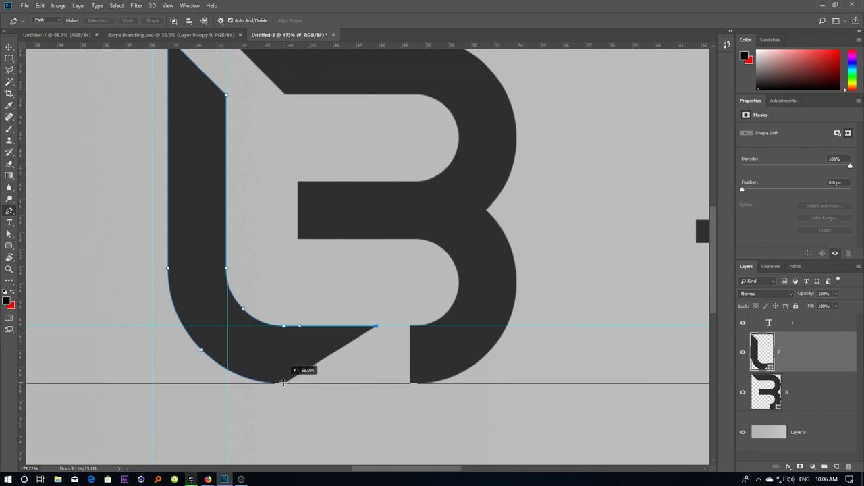
{"action": "left_click_drag", "start_coordinate": [20, 214], "coordinate": [376, 381]}
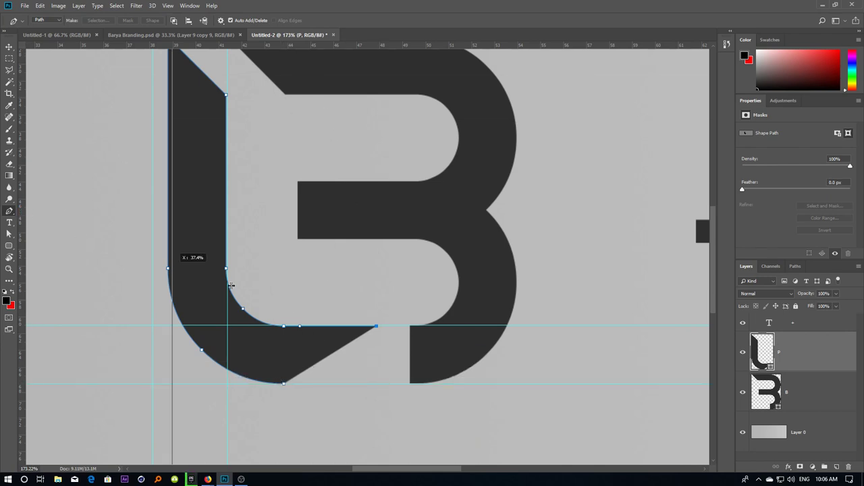
{"action": "left_click", "coordinate": [376, 384]}
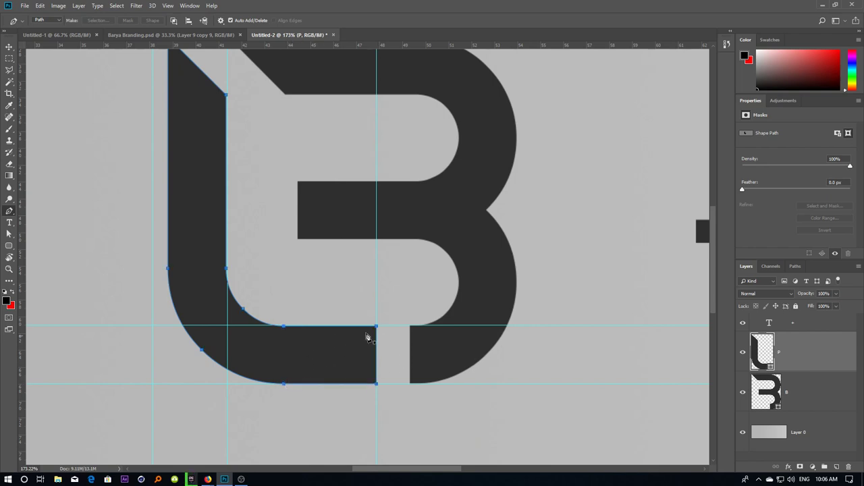
{"action": "scroll", "coordinate": [367, 338], "scroll_direction": "down", "scroll_amount": 3}
{"action": "scroll", "coordinate": [339, 209], "scroll_direction": "down", "scroll_amount": 3}
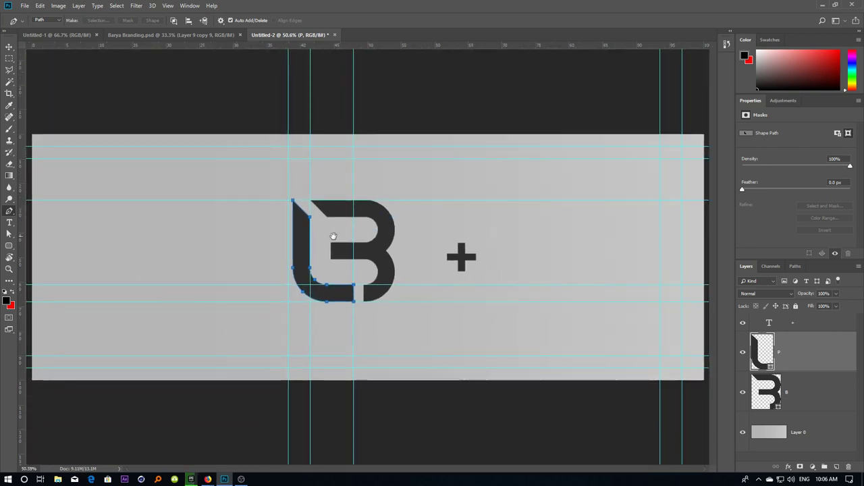
Add 72 pt Arabic text 'بريا' and place it to the right of the plus sign
{"action": "scroll", "coordinate": [340, 220], "scroll_direction": "up", "scroll_amount": 1}
{"action": "scroll", "coordinate": [311, 226], "scroll_direction": "up", "scroll_amount": 2}
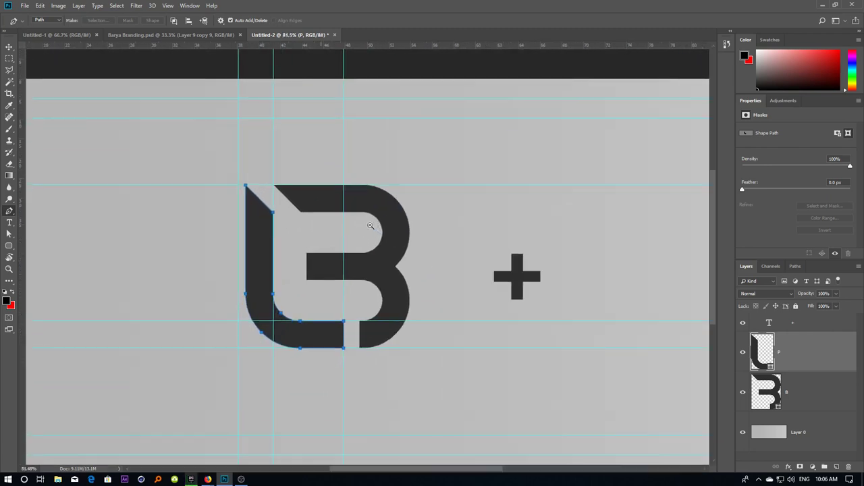
{"action": "scroll", "coordinate": [279, 230], "scroll_direction": "up", "scroll_amount": 1}
{"action": "scroll", "coordinate": [486, 223], "scroll_direction": "down", "scroll_amount": 3}
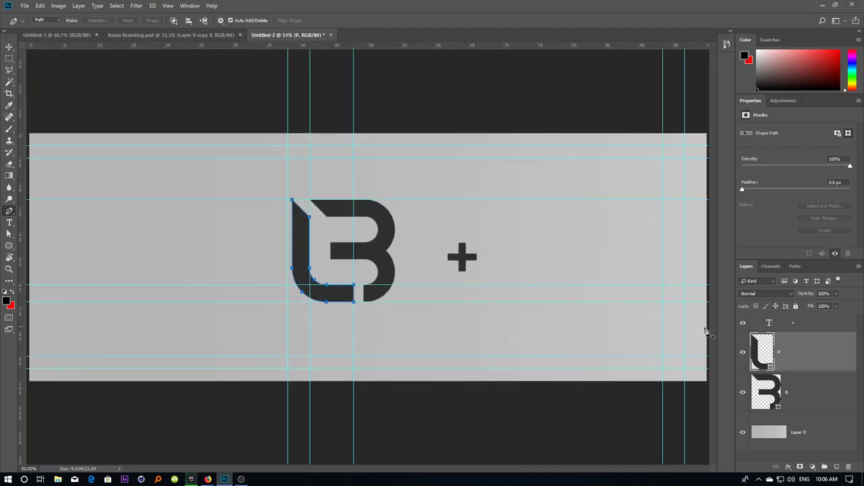
{"action": "left_click", "coordinate": [785, 326]}
{"action": "key", "text": "t"}
{"action": "left_click", "coordinate": [156, 177]}
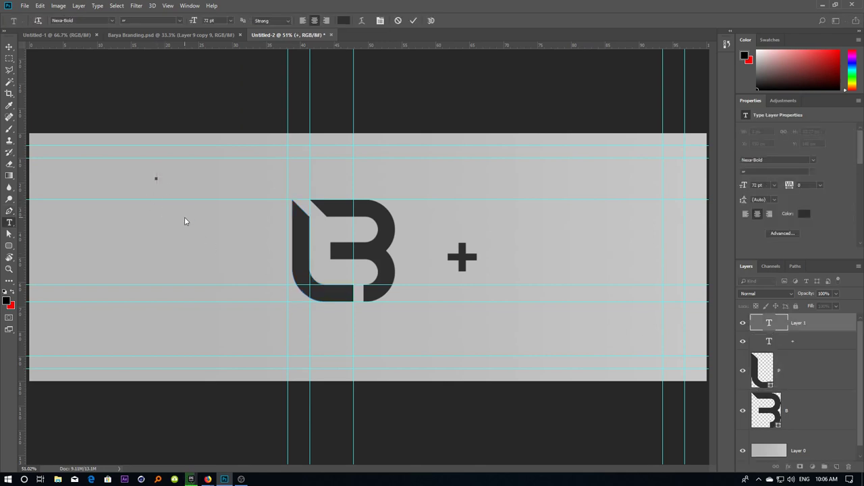
{"action": "type", "text": "بريا"}
{"action": "left_click_drag", "start_coordinate": [169, 187], "coordinate": [530, 268]}
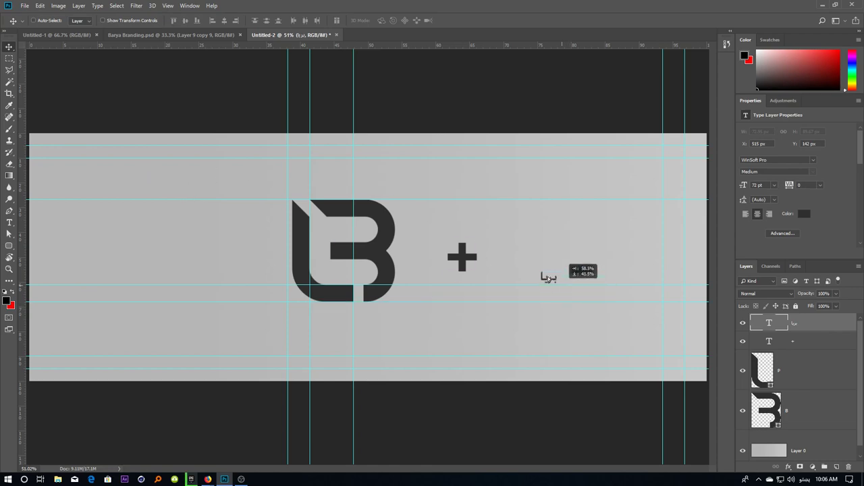
Drag a vertical guide from the ruler and align it with the B's left edge
{"action": "left_click", "coordinate": [399, 238], "text": "ctrl"}
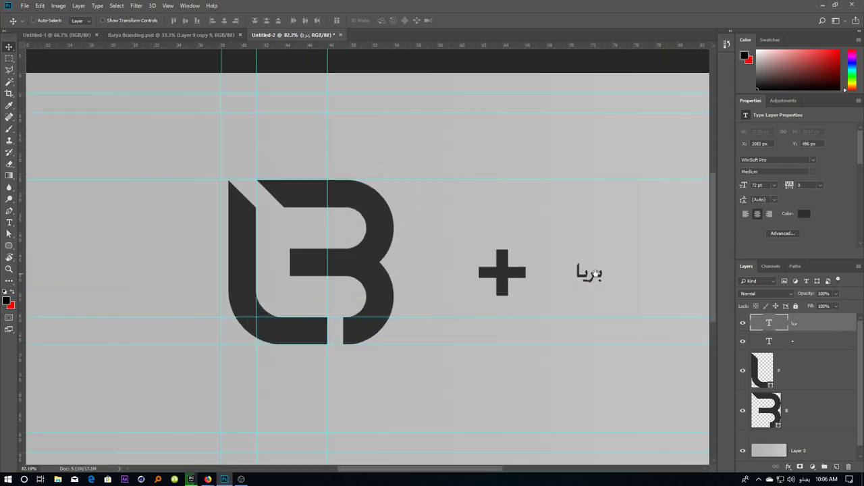
{"action": "scroll", "coordinate": [603, 285], "scroll_direction": "up", "scroll_amount": 10}
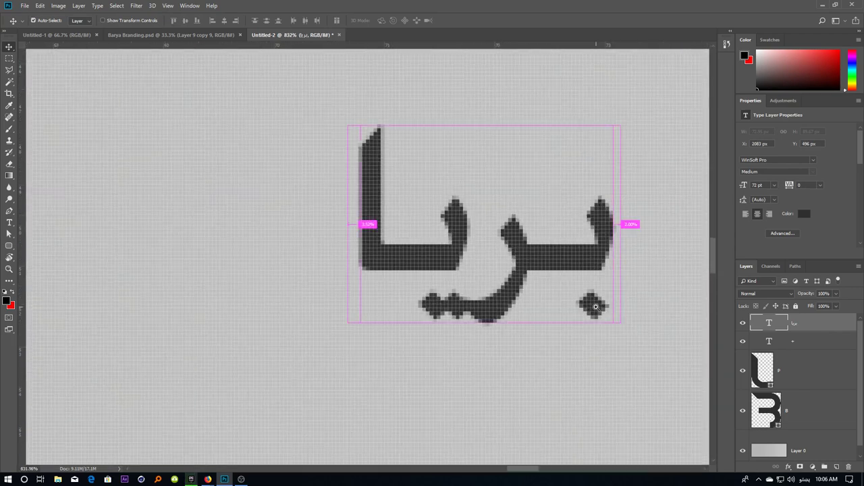
{"action": "scroll", "coordinate": [432, 246], "scroll_direction": "down", "scroll_amount": 8}
{"action": "left_click_drag", "start_coordinate": [240, 212], "coordinate": [476, 212]}
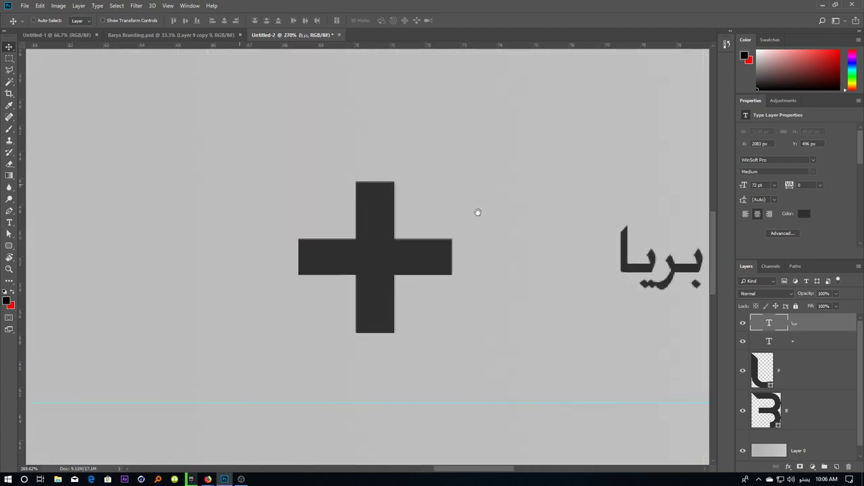
{"action": "scroll", "coordinate": [256, 191], "scroll_direction": "down", "scroll_amount": 2}
{"action": "left_click_drag", "start_coordinate": [256, 191], "coordinate": [523, 196]}
{"action": "left_click_drag", "start_coordinate": [23, 260], "coordinate": [442, 243]}
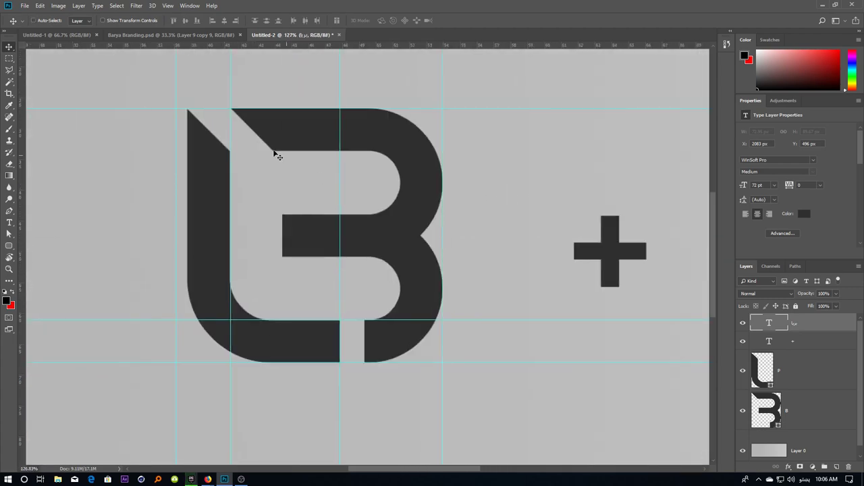
{"action": "left_click_drag", "start_coordinate": [175, 278], "coordinate": [187, 271]}
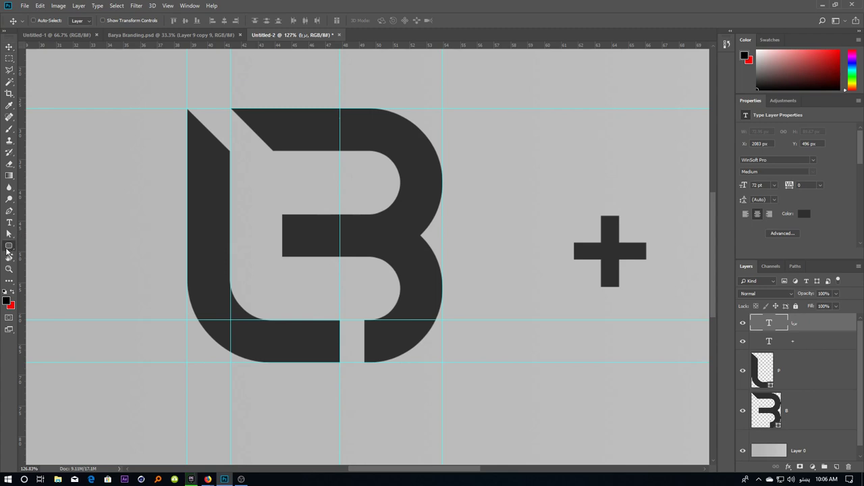
Draw a circle with the Ellipse tool and move it onto the B's top-right corner
{"action": "left_click", "coordinate": [9, 245]}
{"action": "left_click", "coordinate": [41, 264]}
{"action": "left_click_drag", "start_coordinate": [102, 183], "coordinate": [151, 233]}
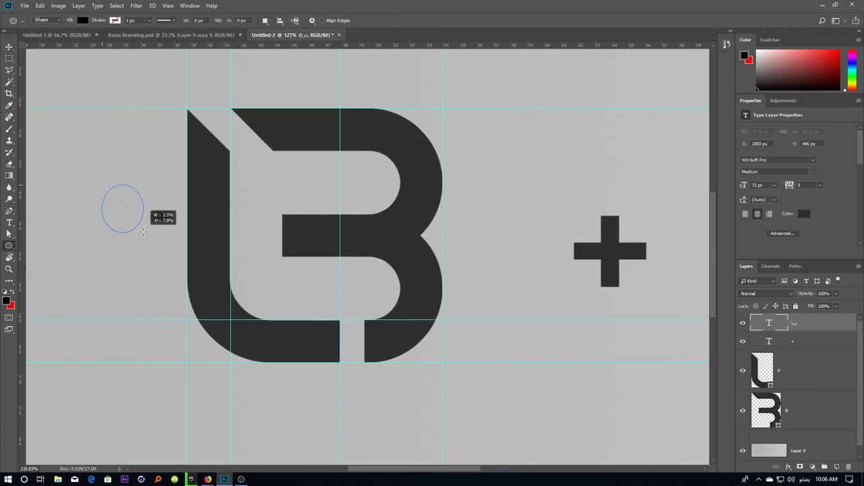
{"action": "key", "text": "v"}
{"action": "mouse_move", "coordinate": [123, 201]}
{"action": "left_mouse_down"}
{"action": "mouse_move", "coordinate": [415, 125]}
{"action": "mouse_move", "coordinate": [427, 140]}
{"action": "left_mouse_up"}
Shrink the circle to 43 px and fill it with the logo's dark grey
{"action": "key", "text": "ctrl+t"}
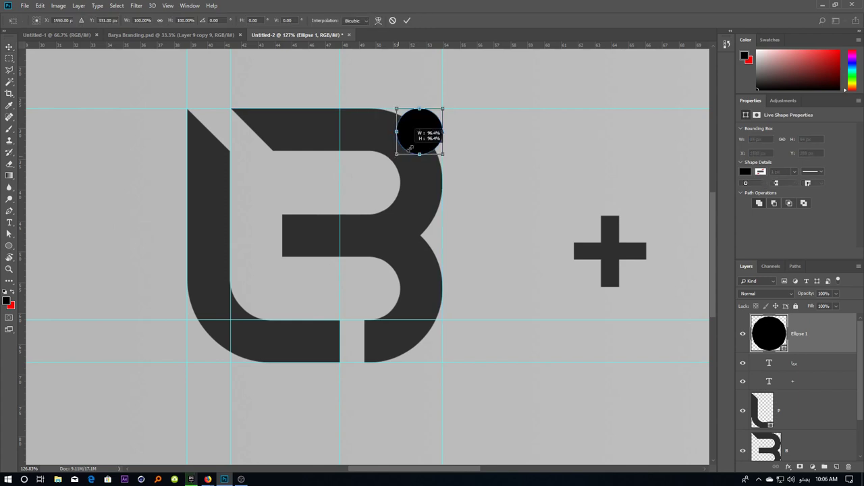
{"action": "key", "text": "Return"}
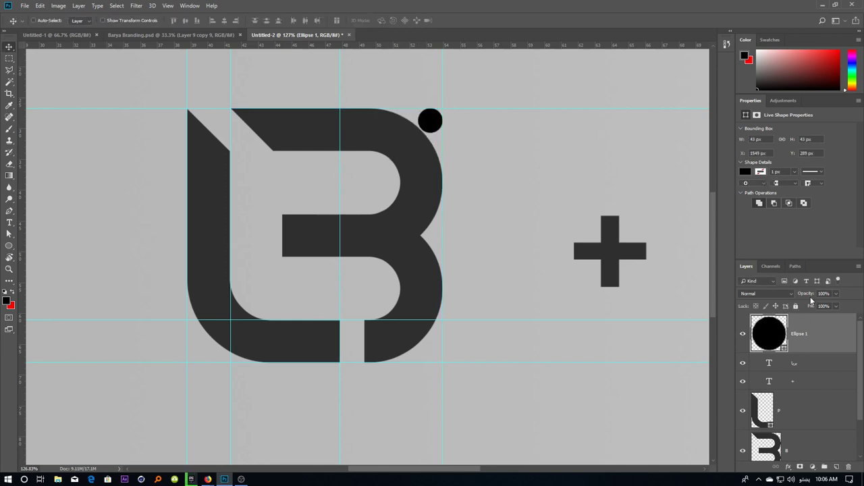
{"action": "double_click", "coordinate": [767, 333]}
{"action": "left_click", "coordinate": [426, 178]}
{"action": "key", "text": "Return"}
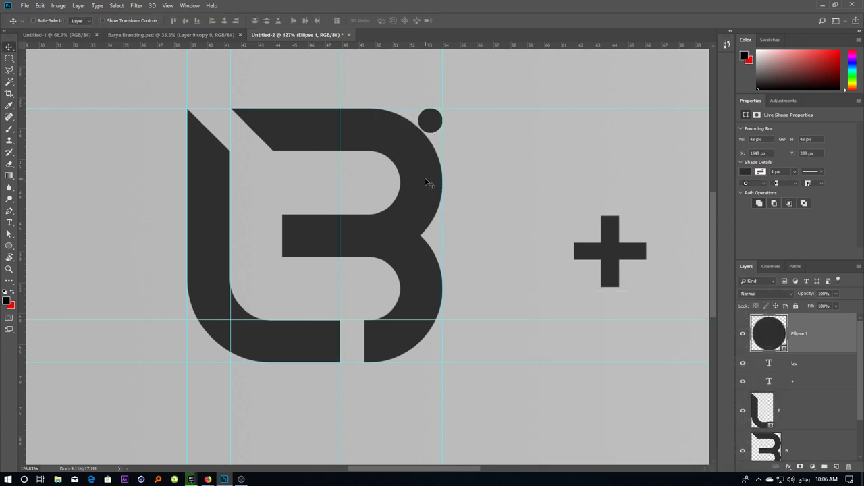
{"action": "left_click", "coordinate": [447, 107]}
{"action": "right_click", "coordinate": [374, 172]}
{"action": "left_click", "coordinate": [402, 186]}
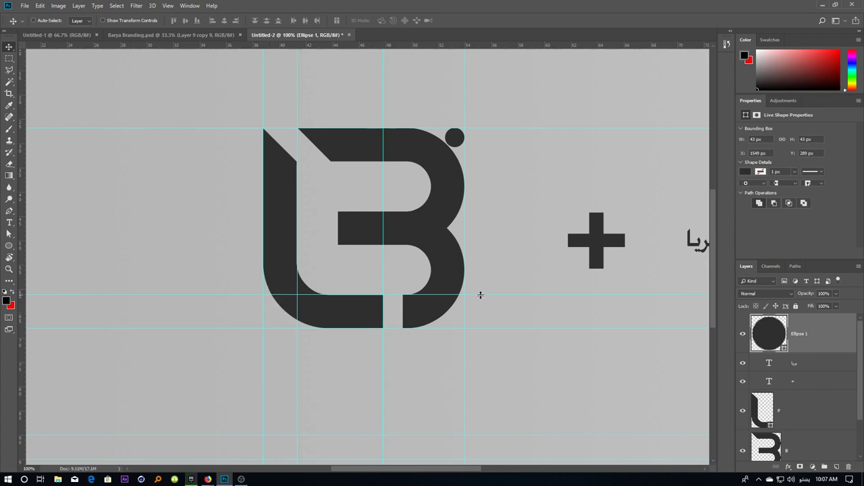
Set the tracking of the 72 pt 'بريا' text to 60 and commit the edit
{"action": "mouse_move", "coordinate": [481, 295]}
{"action": "left_mouse_down"}
{"action": "mouse_move", "coordinate": [331, 295]}
{"action": "mouse_move", "coordinate": [481, 335]}
{"action": "left_mouse_up"}
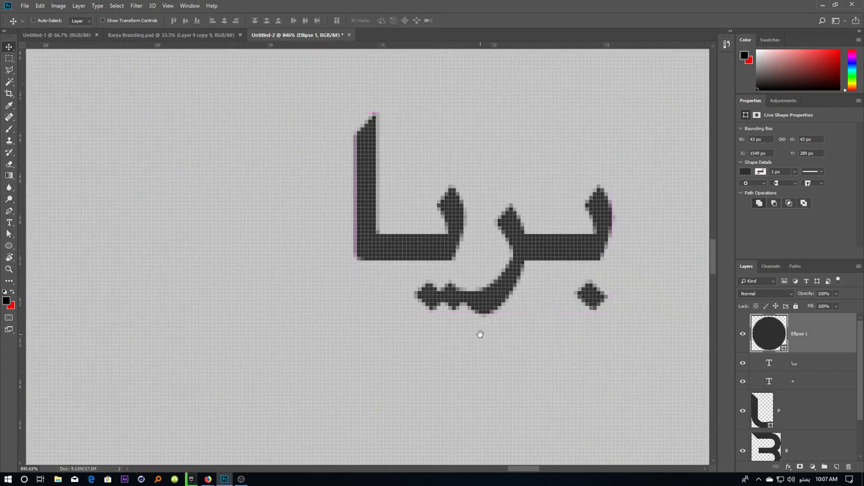
{"action": "key", "text": "t"}
{"action": "double_click", "coordinate": [477, 245]}
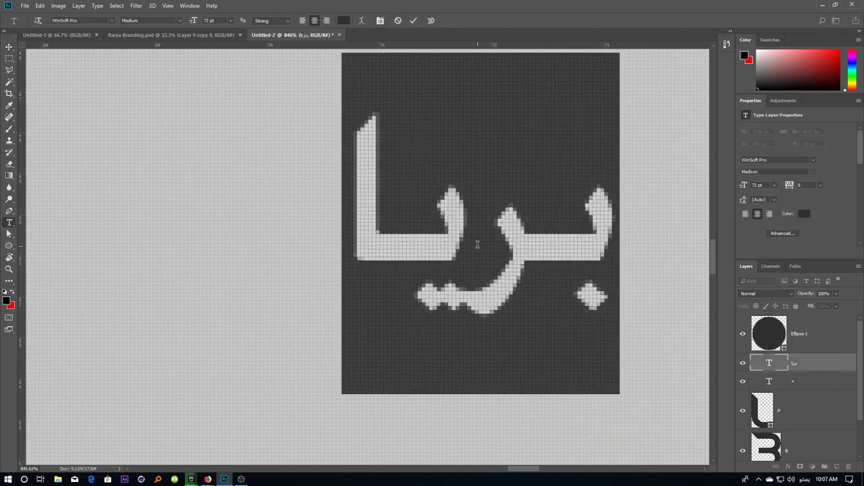
{"action": "scroll", "coordinate": [476, 245], "scroll_direction": "down", "scroll_amount": 5}
{"action": "key", "text": "ctrl+Return"}
{"action": "left_click_drag", "start_coordinate": [378, 227], "coordinate": [573, 224]}
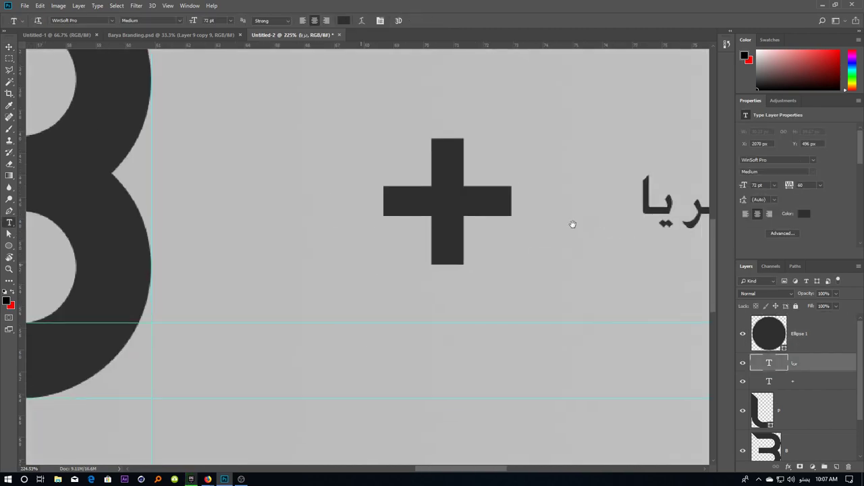
{"action": "scroll", "coordinate": [497, 228], "scroll_direction": "down", "scroll_amount": 4}
{"action": "scroll", "coordinate": [443, 235], "scroll_direction": "down", "scroll_amount": 2}
{"action": "scroll", "coordinate": [392, 247], "scroll_direction": "up", "scroll_amount": 1}
{"action": "scroll", "coordinate": [407, 276], "scroll_direction": "up", "scroll_amount": 5}
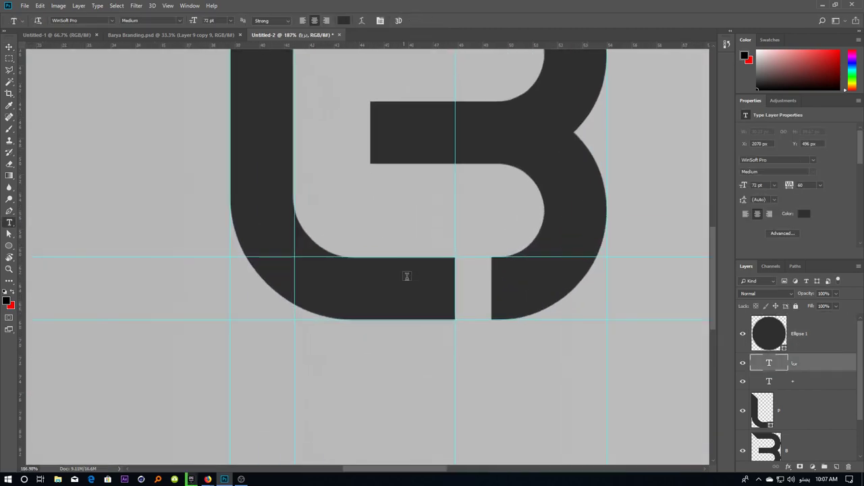
Move the left anchors of the B's middle bar so the bar reaches further left
{"action": "key", "text": "v"}
{"action": "left_click", "coordinate": [410, 285]}
{"action": "key", "text": "a"}
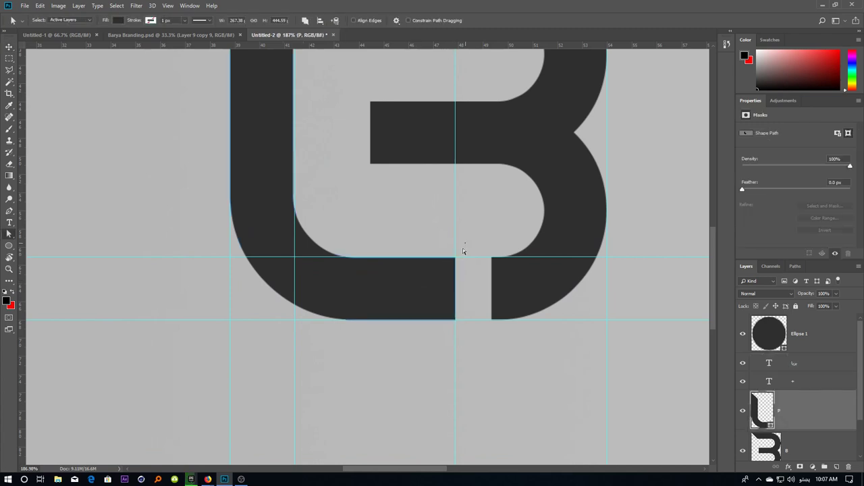
{"action": "left_click_drag", "start_coordinate": [466, 243], "coordinate": [428, 337]}
{"action": "key", "text": "shift+Right"}
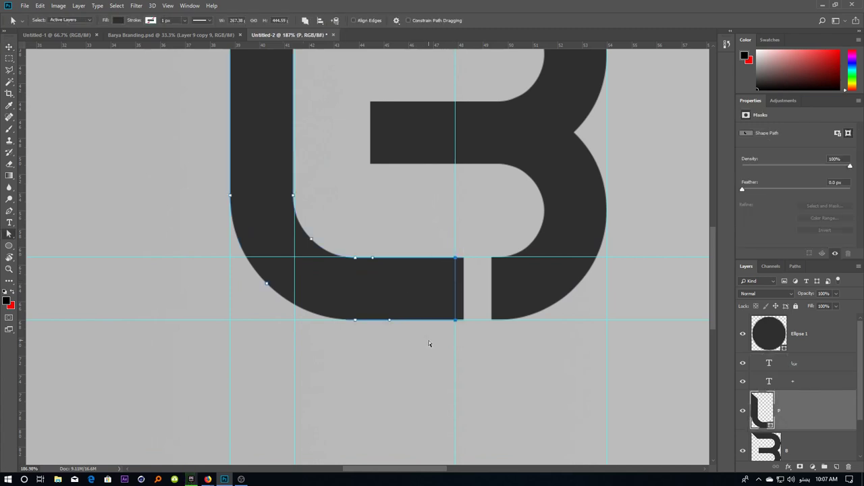
{"action": "key", "text": "shift+Left"}
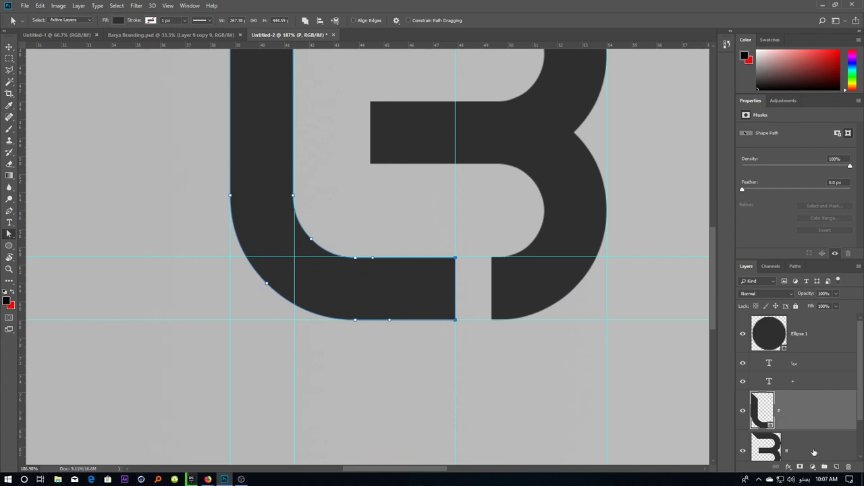
{"action": "left_click", "coordinate": [815, 452]}
{"action": "left_click_drag", "start_coordinate": [338, 80], "coordinate": [384, 182]}
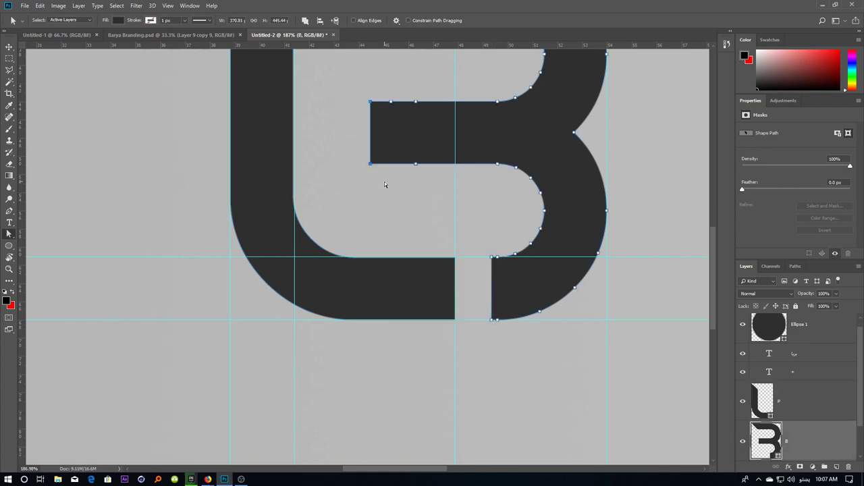
{"action": "key", "text": "Left"}
{"action": "key", "text": "Left"}
{"action": "key", "text": "Left"}
{"action": "key", "text": "Left"}
{"action": "key", "text": "Left"}
{"action": "key", "text": "Left"}
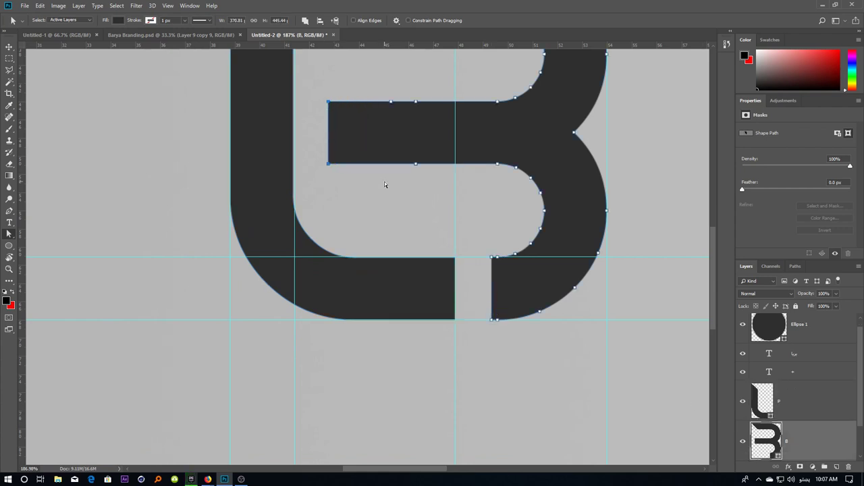
Shorten the P's bottom bar by moving its right anchors left, widening the gap
{"action": "left_click", "coordinate": [784, 404]}
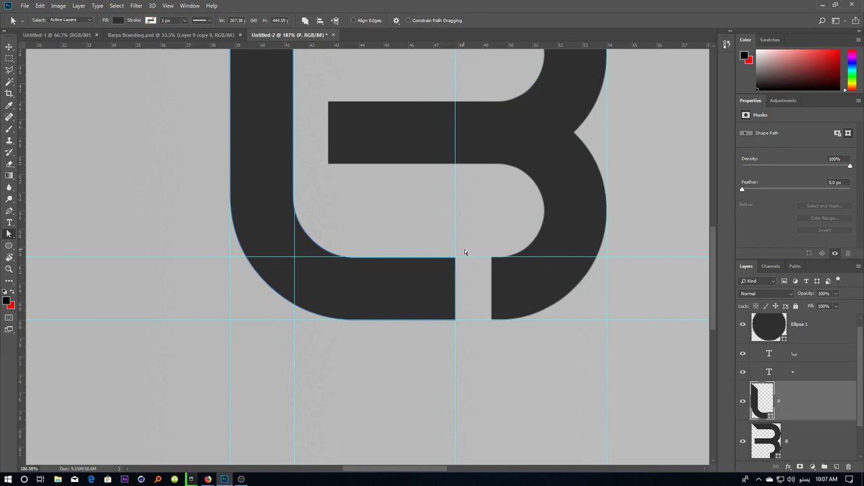
{"action": "left_click_drag", "start_coordinate": [464, 253], "coordinate": [454, 360]}
{"action": "key", "text": "Left"}
{"action": "key", "text": "Left"}
{"action": "key", "text": "Left"}
{"action": "key", "text": "Left"}
{"action": "key", "text": "Left"}
{"action": "key", "text": "Left"}
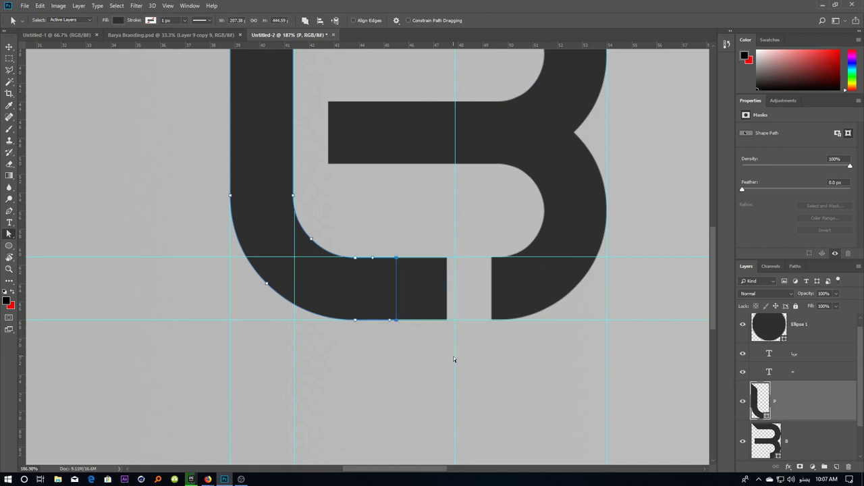
{"action": "key", "text": "Left"}
{"action": "key", "text": "Left"}
{"action": "key", "text": "Left"}
{"action": "key", "text": "Left"}
{"action": "key", "text": "Left"}
{"action": "key", "text": "Left"}
{"action": "key", "text": "Left"}
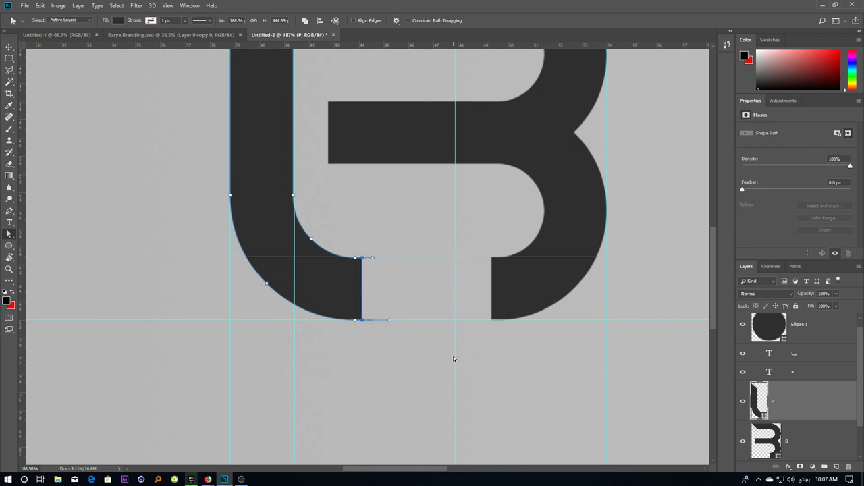
{"action": "key", "text": "Right"}
{"action": "key", "text": "Left"}
{"action": "key", "text": "Left"}
Draw a dark square in the bottom gap and place a duplicate to its right
{"action": "left_click", "coordinate": [9, 245]}
{"action": "scroll", "coordinate": [374, 284], "scroll_direction": "up", "scroll_amount": 2}
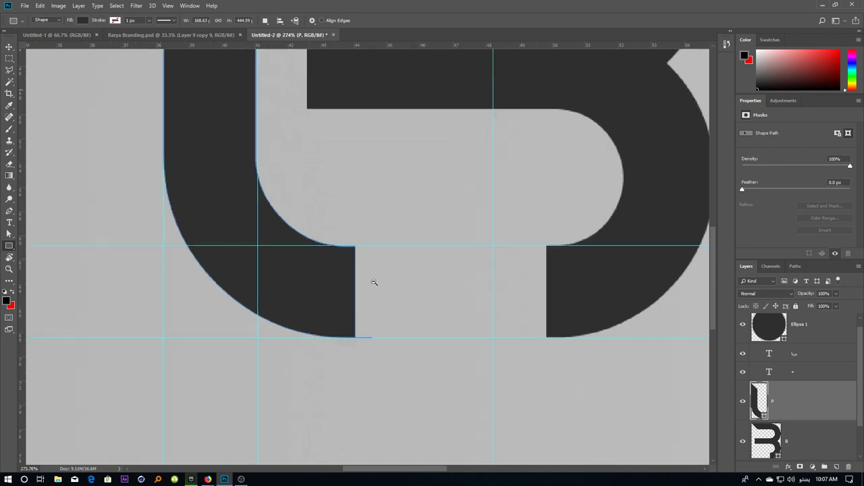
{"action": "scroll", "coordinate": [374, 282], "scroll_direction": "up", "scroll_amount": 2}
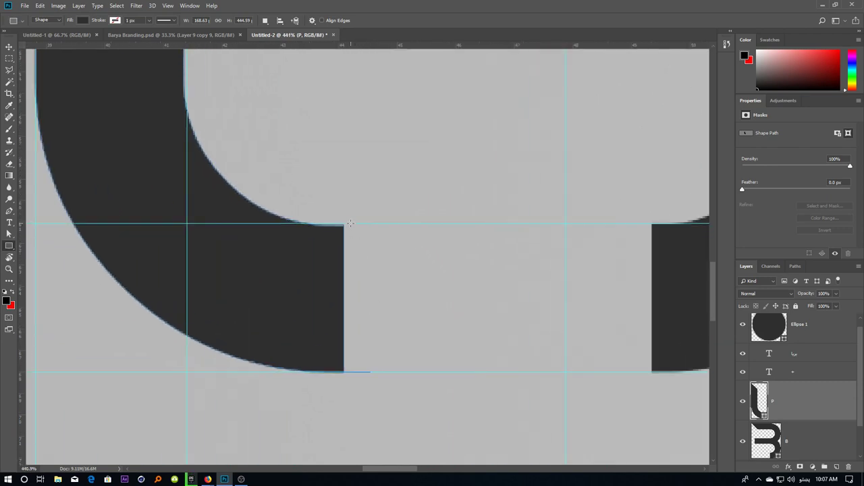
{"action": "left_click_drag", "start_coordinate": [351, 223], "coordinate": [499, 390]}
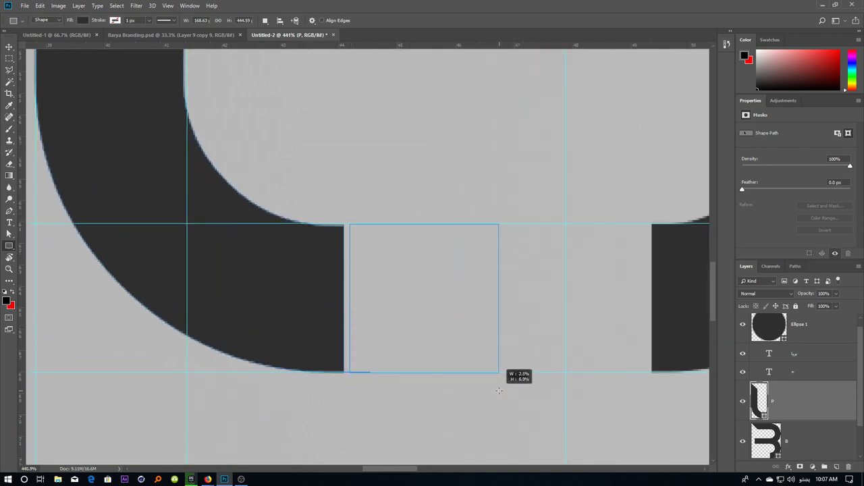
{"action": "scroll", "coordinate": [314, 295], "scroll_direction": "right", "scroll_amount": 5}
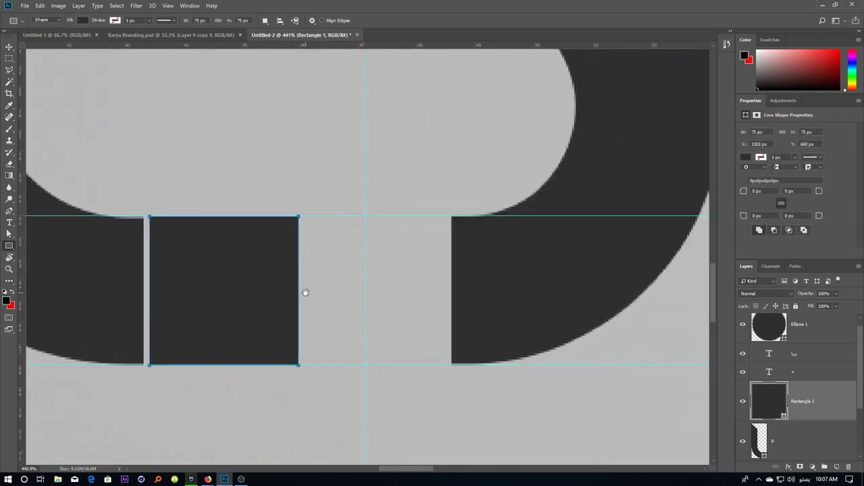
{"action": "key", "text": "ctrl+j"}
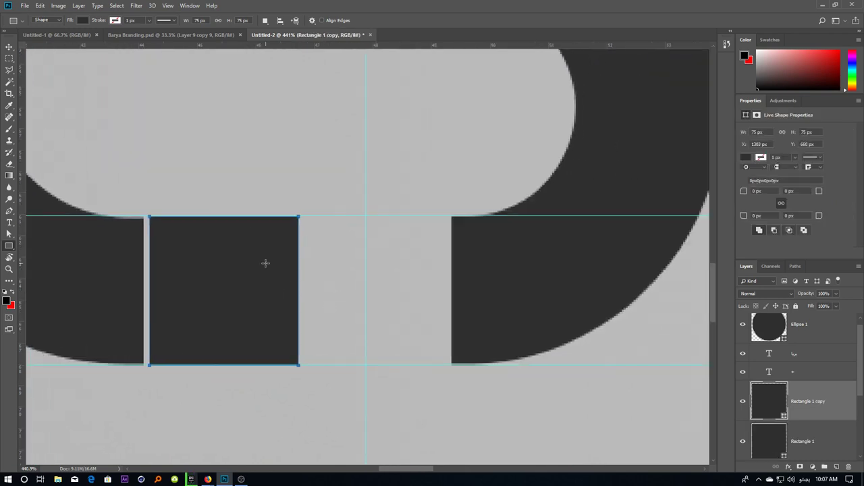
{"action": "key", "text": "v"}
{"action": "left_click_drag", "start_coordinate": [266, 259], "coordinate": [392, 258]}
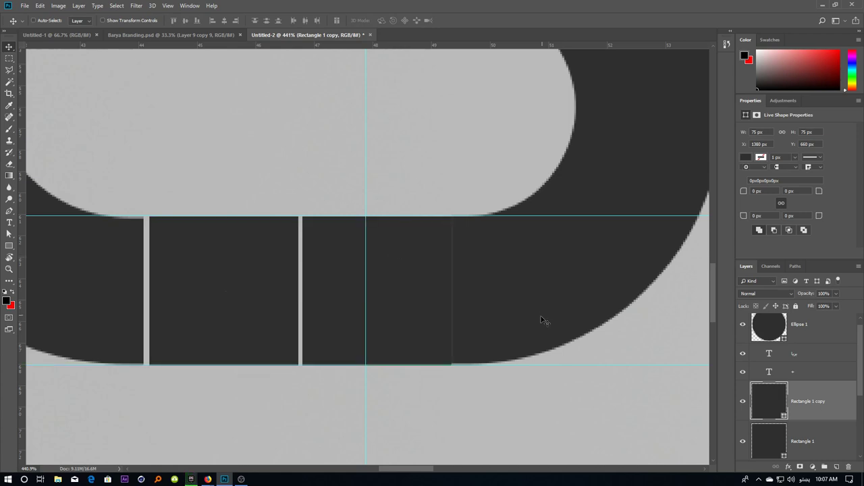
Narrow both squares slightly so thin slits separate them
{"action": "left_click", "coordinate": [815, 446], "text": "shift"}
{"action": "key", "text": "ctrl+t"}
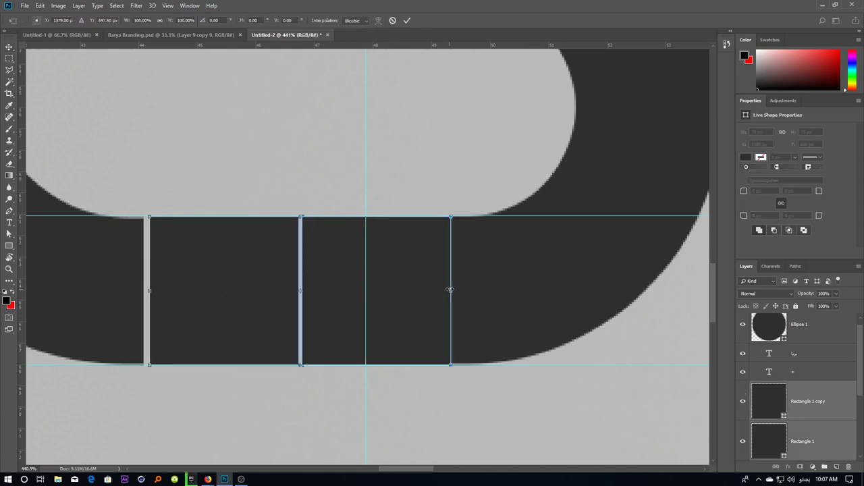
{"action": "left_click_drag", "start_coordinate": [450, 290], "coordinate": [448, 291]}
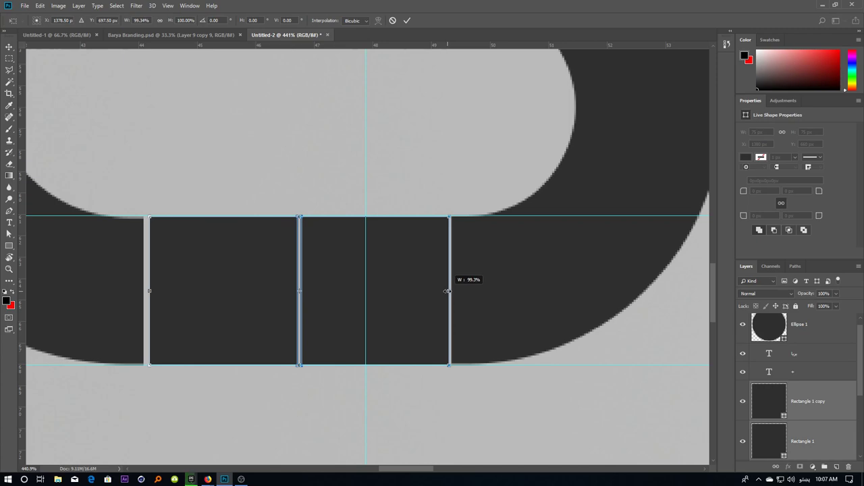
{"action": "mouse_move", "coordinate": [126, 287]}
{"action": "left_mouse_down"}
{"action": "mouse_move", "coordinate": [166, 309]}
{"action": "mouse_move", "coordinate": [181, 297]}
{"action": "left_mouse_up"}
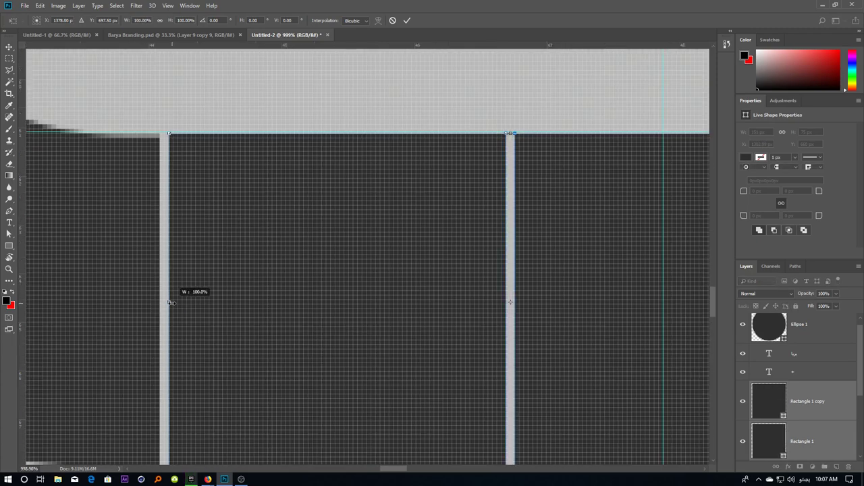
{"action": "key", "text": "Return"}
{"action": "scroll", "coordinate": [263, 254], "scroll_direction": "down", "scroll_amount": 10}
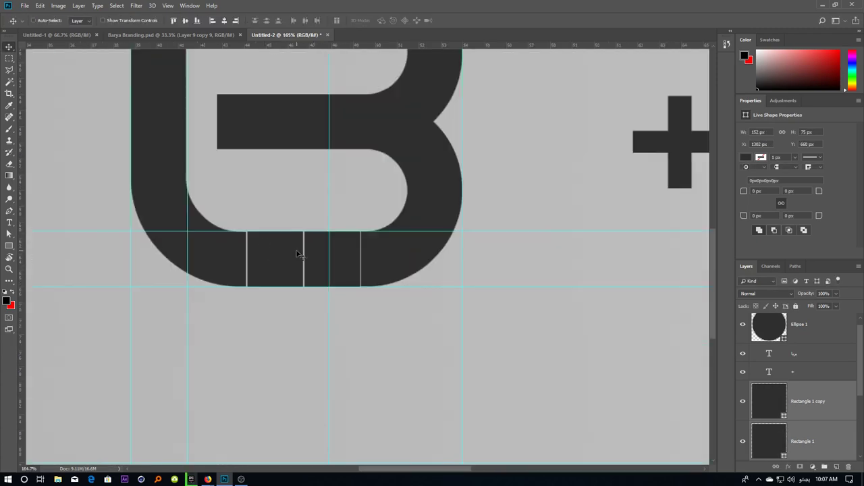
{"action": "scroll", "coordinate": [332, 286], "scroll_direction": "up", "scroll_amount": 2}
{"action": "scroll", "coordinate": [358, 291], "scroll_direction": "up", "scroll_amount": 3}
{"action": "left_click_drag", "start_coordinate": [357, 292], "coordinate": [368, 259]}
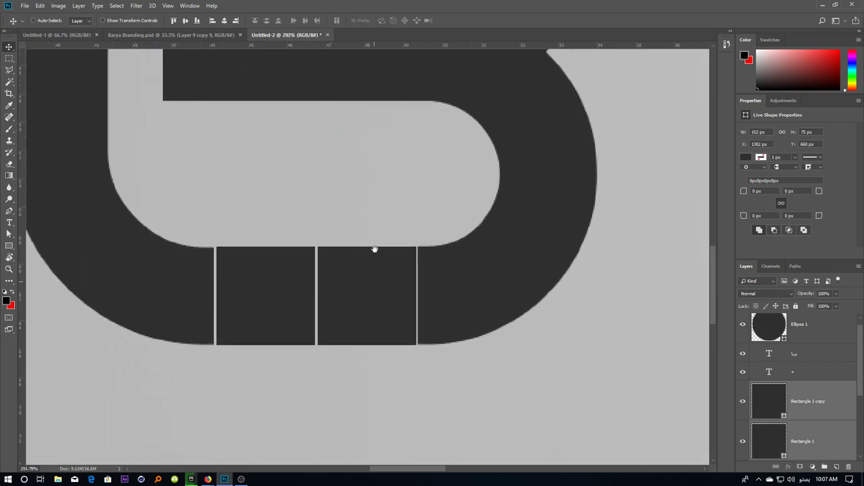
{"action": "left_click", "coordinate": [399, 273], "text": "ctrl"}
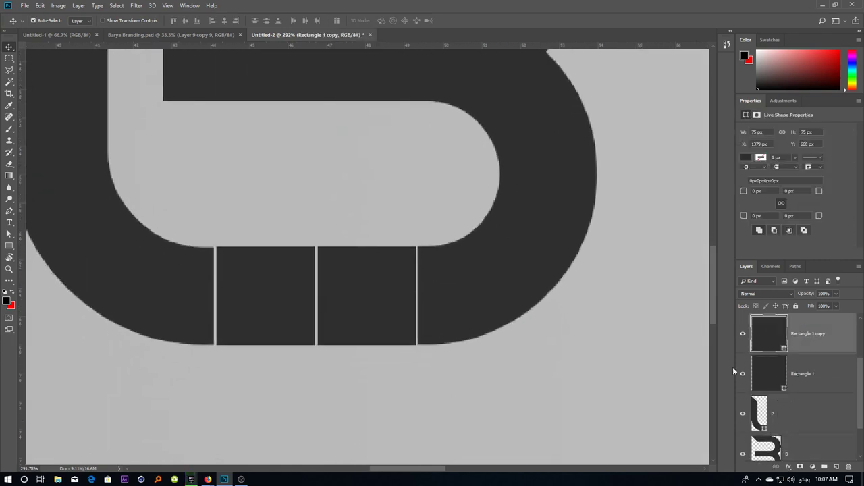
Narrow both squares to 98.7% width and shift each one pixel right
{"action": "left_click", "coordinate": [799, 382], "text": "shift"}
{"action": "key", "text": "ctrl+t"}
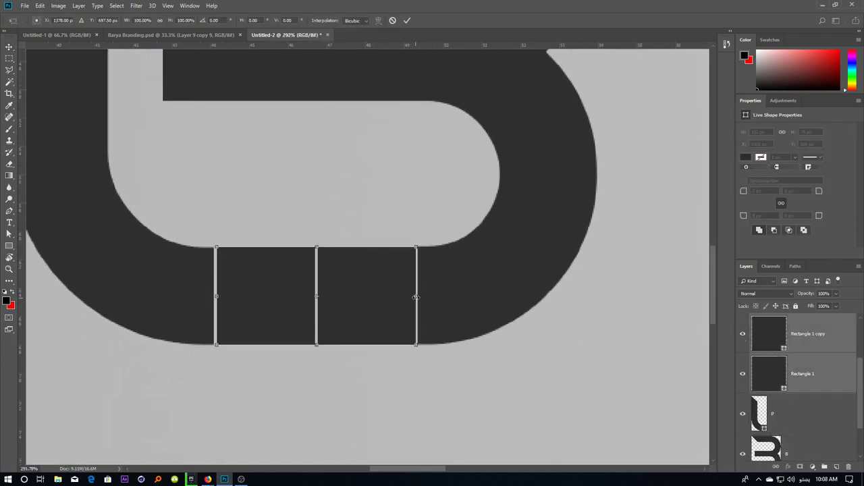
{"action": "left_click_drag", "start_coordinate": [416, 297], "coordinate": [414, 297]}
{"action": "key", "text": "Return"}
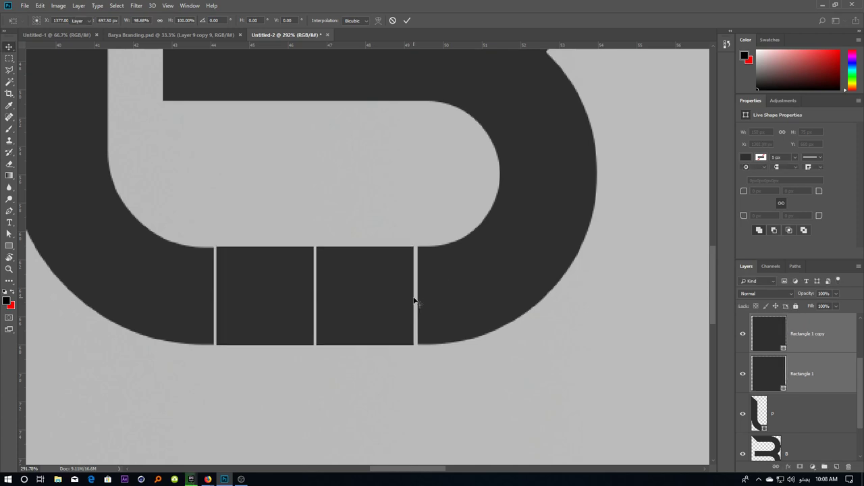
{"action": "left_click", "coordinate": [810, 363]}
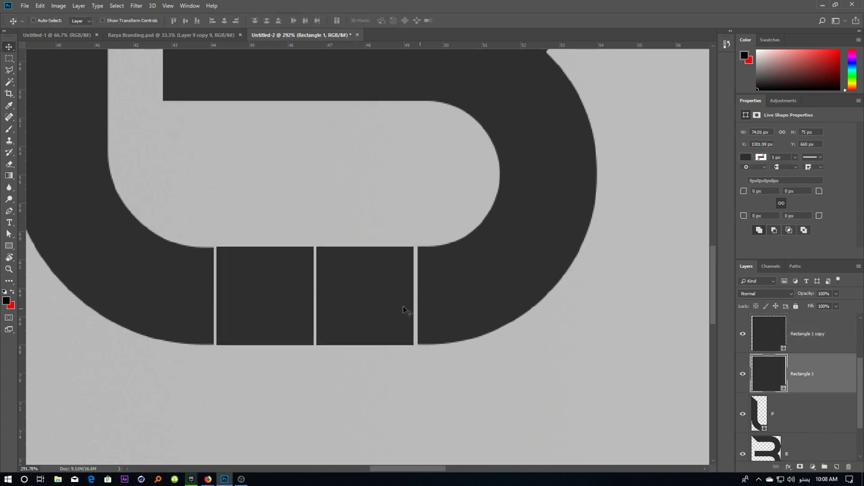
{"action": "left_click", "coordinate": [380, 294], "text": "ctrl"}
{"action": "key", "text": "Right"}
{"action": "left_click", "coordinate": [283, 302], "text": "ctrl"}
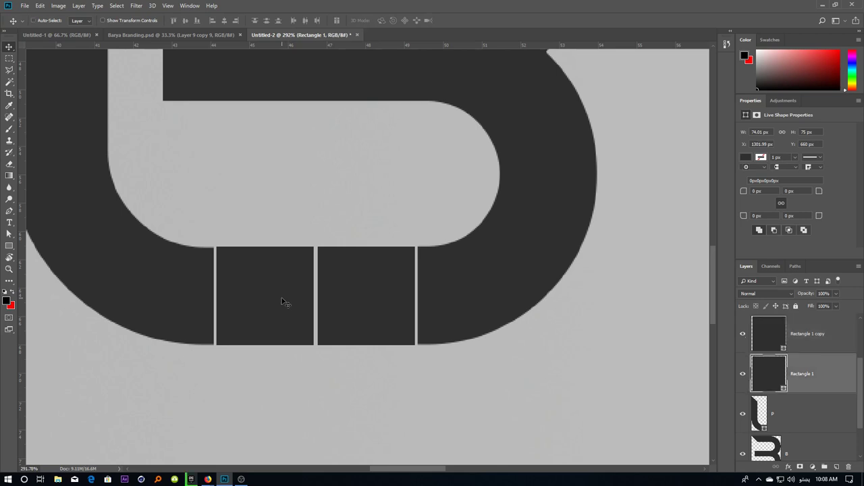
{"action": "key", "text": "Right"}
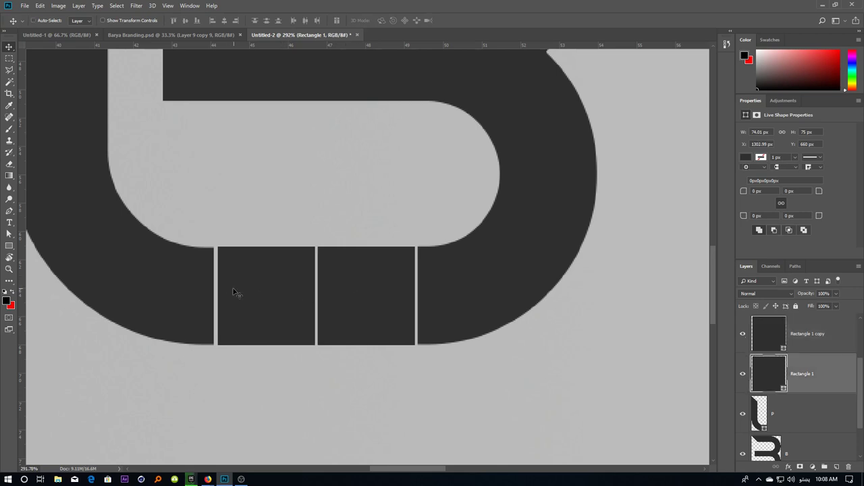
Move the end of the P's bar one step right, toward the first square
{"action": "left_click", "coordinate": [212, 289], "text": "ctrl"}
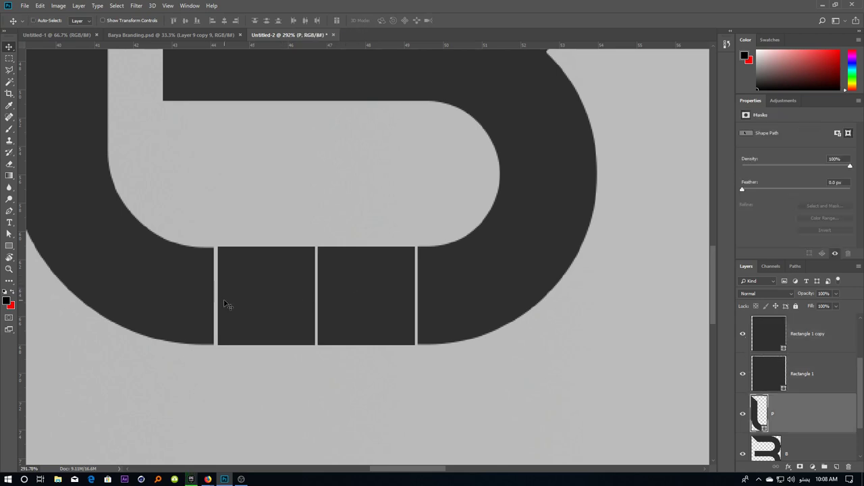
{"action": "key", "text": "a"}
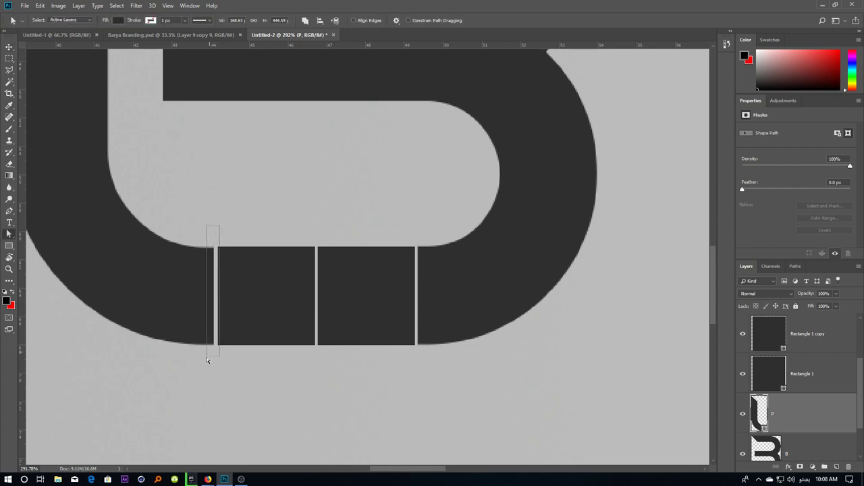
{"action": "scroll", "coordinate": [797, 445], "scroll_direction": "down", "scroll_amount": 1}
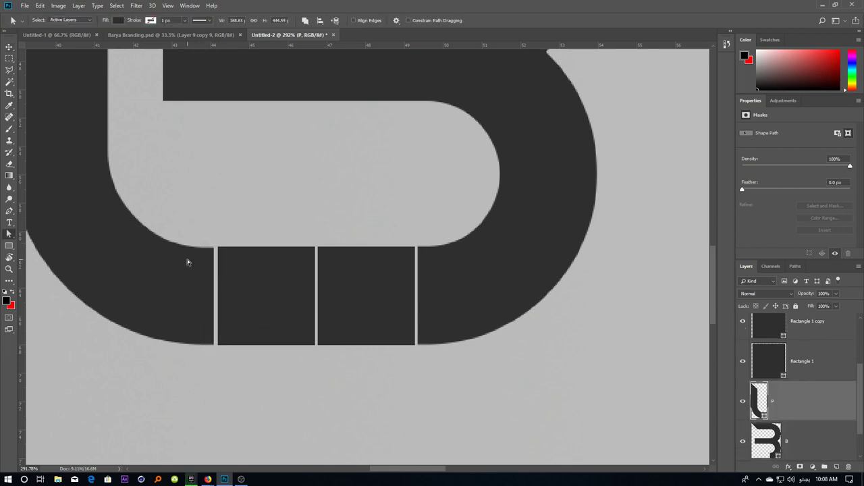
{"action": "left_click", "coordinate": [795, 266]}
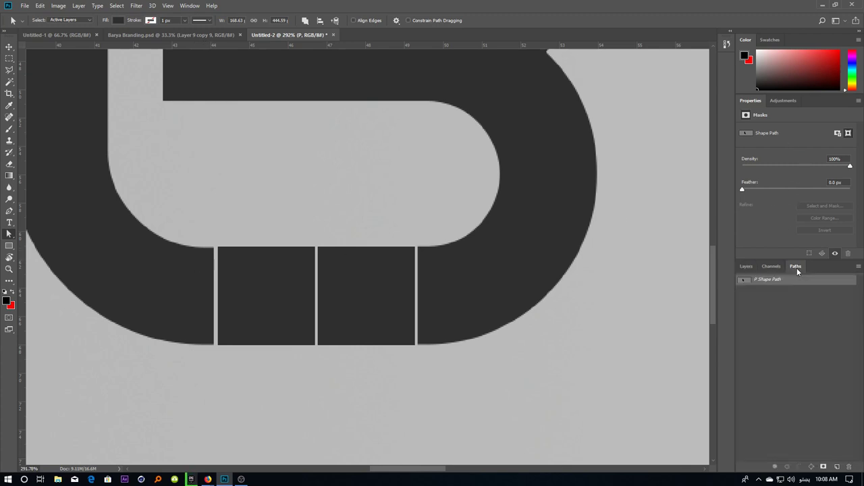
{"action": "left_click", "coordinate": [744, 284]}
{"action": "scroll", "coordinate": [178, 332], "scroll_direction": "up", "scroll_amount": 3, "text": "alt"}
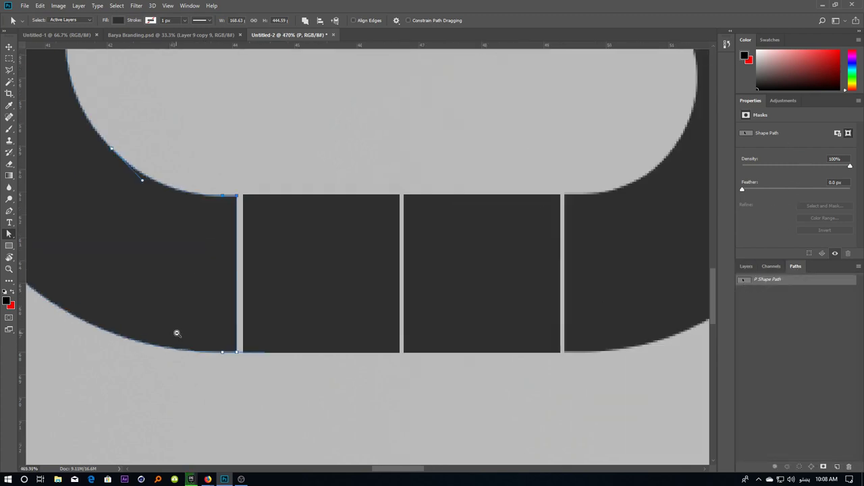
{"action": "left_click_drag", "start_coordinate": [291, 150], "coordinate": [234, 393]}
{"action": "key", "text": "Right"}
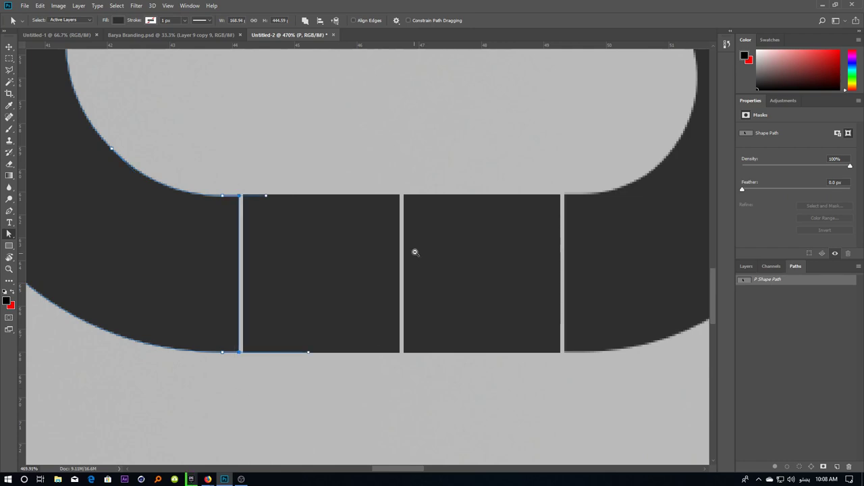
{"action": "scroll", "coordinate": [414, 251], "scroll_direction": "down", "scroll_amount": 5, "text": "alt"}
{"action": "scroll", "coordinate": [414, 252], "scroll_direction": "down", "scroll_amount": 5, "text": "alt"}
{"action": "scroll", "coordinate": [414, 252], "scroll_direction": "down", "scroll_amount": 4, "text": "alt"}
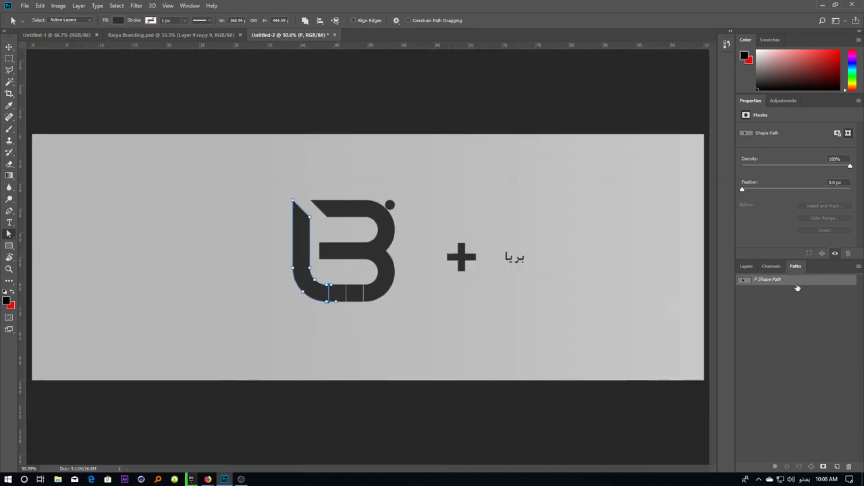
Reselect the B and Rectangle 1 copy layers in the Layers panel
{"action": "left_click", "coordinate": [757, 267]}
{"action": "left_click", "coordinate": [817, 365]}
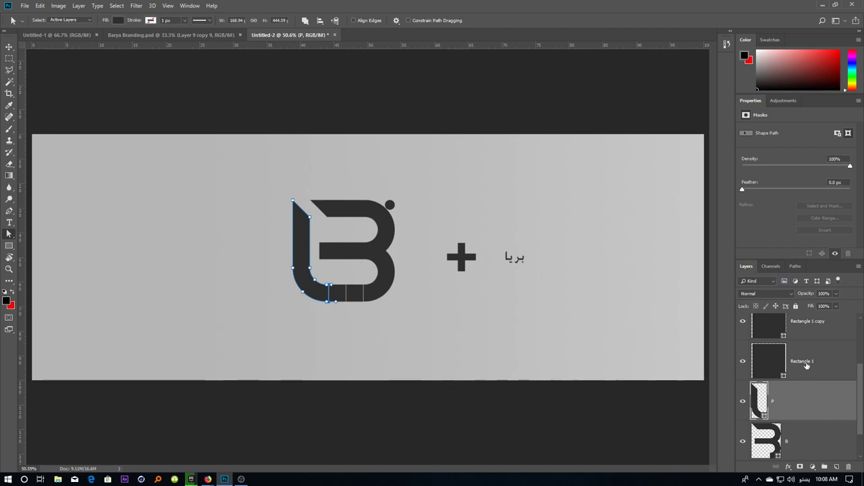
{"action": "left_click", "coordinate": [790, 434]}
{"action": "key", "text": "v"}
{"action": "scroll", "coordinate": [492, 302], "scroll_direction": "up", "scroll_amount": 3, "text": "alt"}
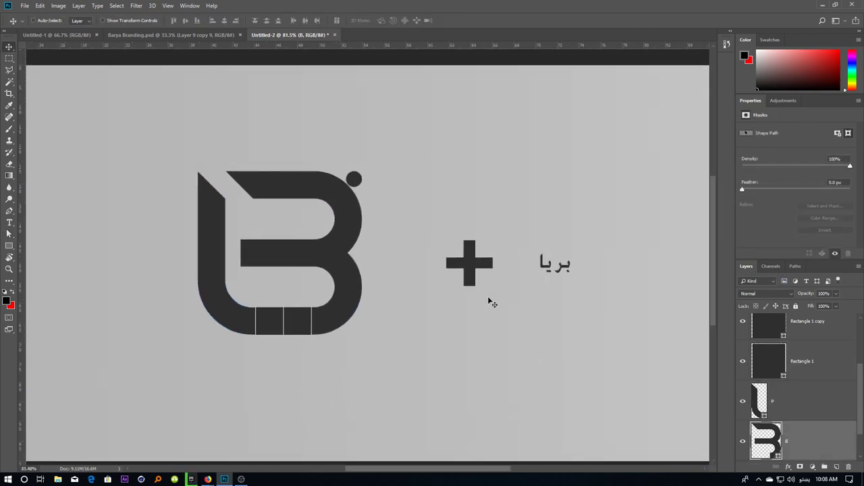
{"action": "left_click", "coordinate": [473, 267], "text": "ctrl"}
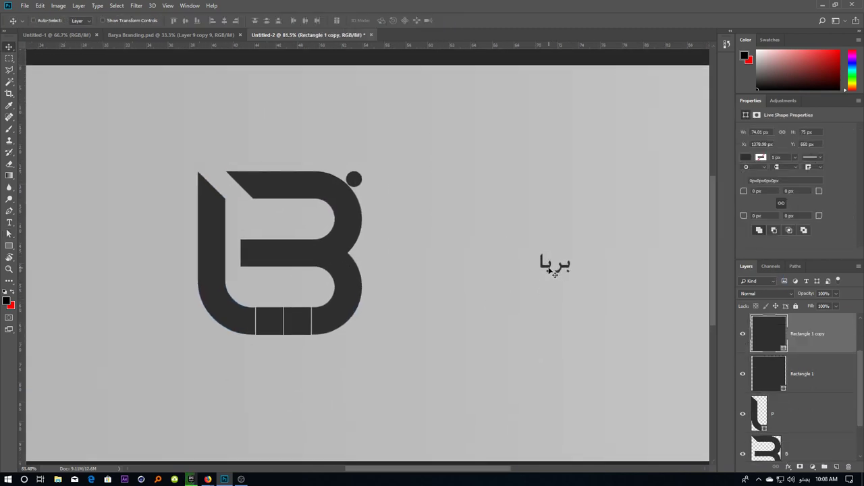
Remove the Arabic text and crop the canvas to a square around the logo
{"action": "key", "text": "ctrl+z"}
{"action": "key", "text": "c"}
{"action": "left_click_drag", "start_coordinate": [170, 139], "coordinate": [399, 365]}
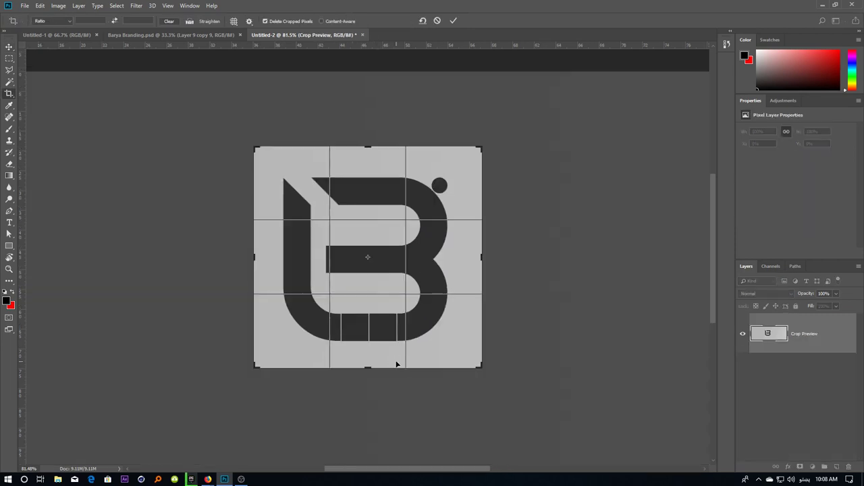
{"action": "key", "text": "Return"}
{"action": "right_click", "coordinate": [370, 247]}
{"action": "left_click", "coordinate": [385, 248]}
{"action": "left_click", "coordinate": [389, 265], "text": "alt"}
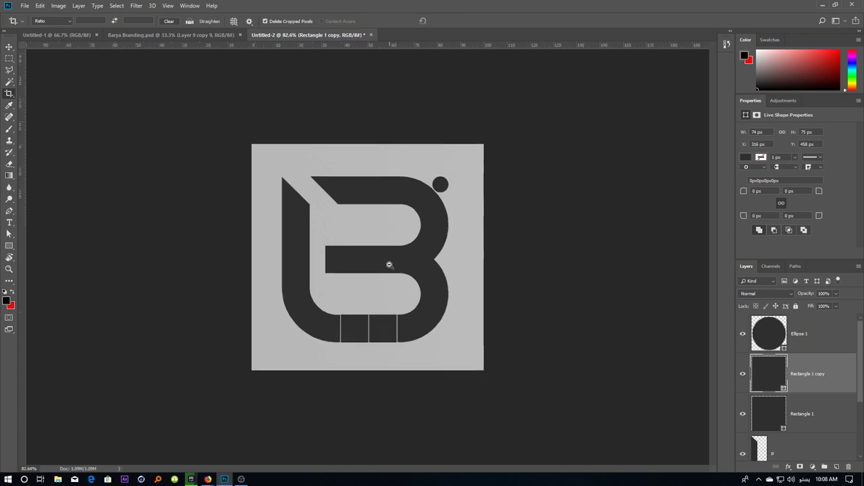
{"action": "left_click", "coordinate": [389, 265], "text": "alt"}
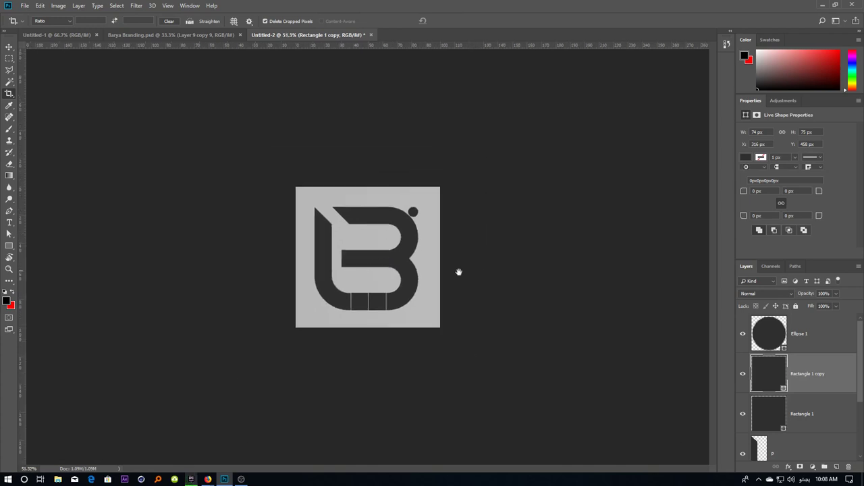
Merge the Ellipse 1, B, P and Rectangle 1 copy layers into one layer
{"action": "left_click", "coordinate": [814, 336]}
{"action": "scroll", "coordinate": [808, 405], "scroll_direction": "down", "scroll_amount": 3}
{"action": "left_click", "coordinate": [805, 393]}
{"action": "left_click", "coordinate": [804, 361], "text": "shift"}
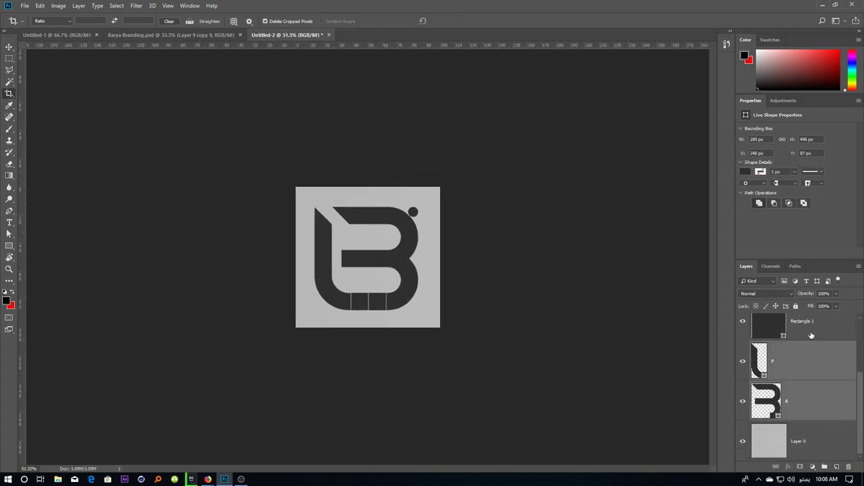
{"action": "scroll", "coordinate": [802, 368], "scroll_direction": "up", "scroll_amount": 3}
{"action": "left_click", "coordinate": [798, 370], "text": "shift"}
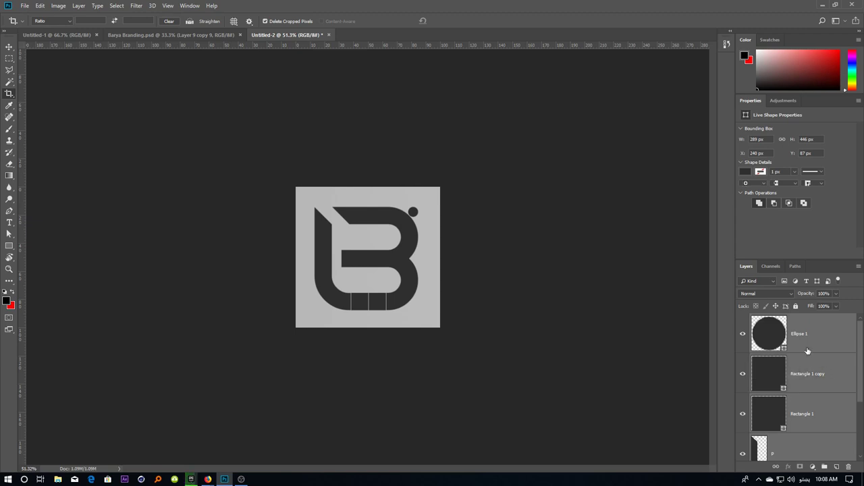
{"action": "key", "text": "ctrl+e"}
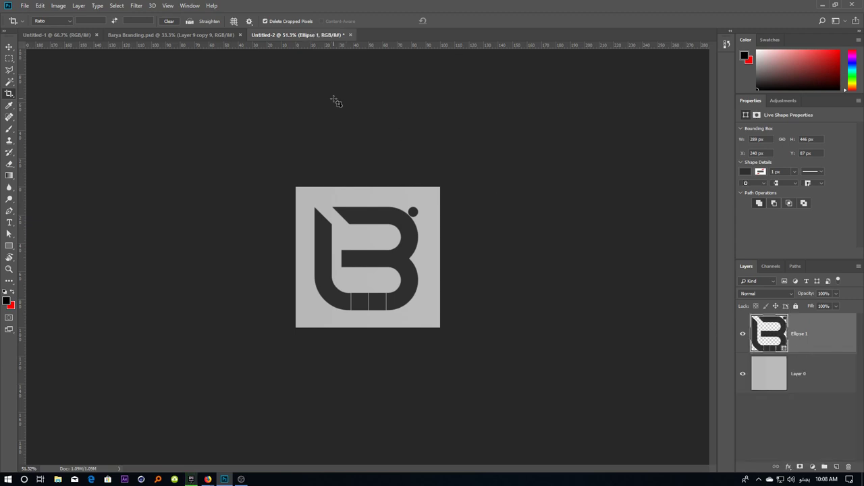
Give Layer 0 a red Color Overlay and change the logo fill to white
{"action": "right_click", "coordinate": [799, 373]}
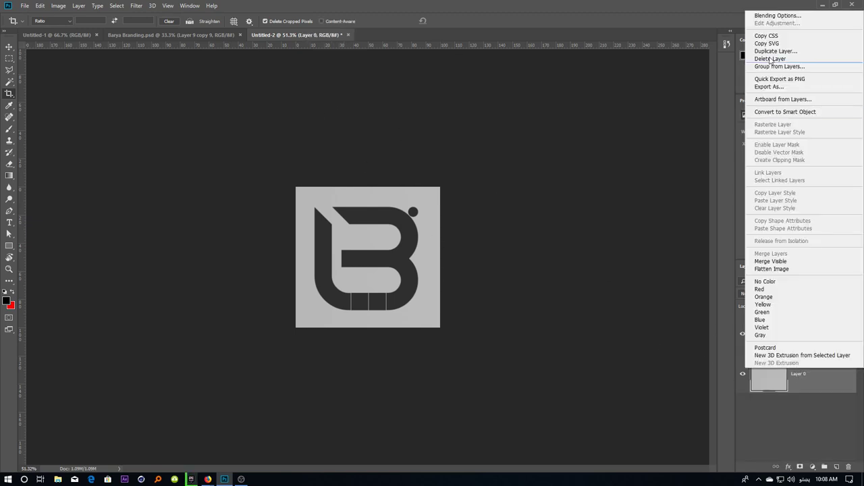
{"action": "left_click", "coordinate": [778, 16]}
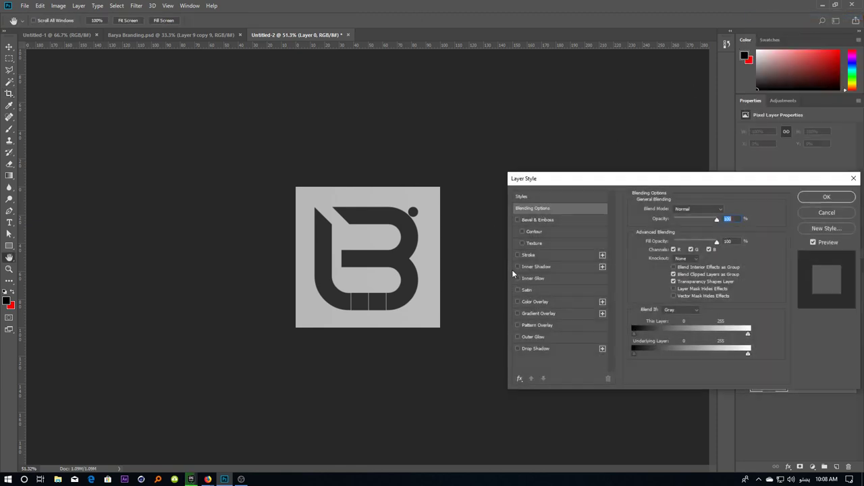
{"action": "left_click", "coordinate": [552, 303]}
{"action": "left_click", "coordinate": [818, 196]}
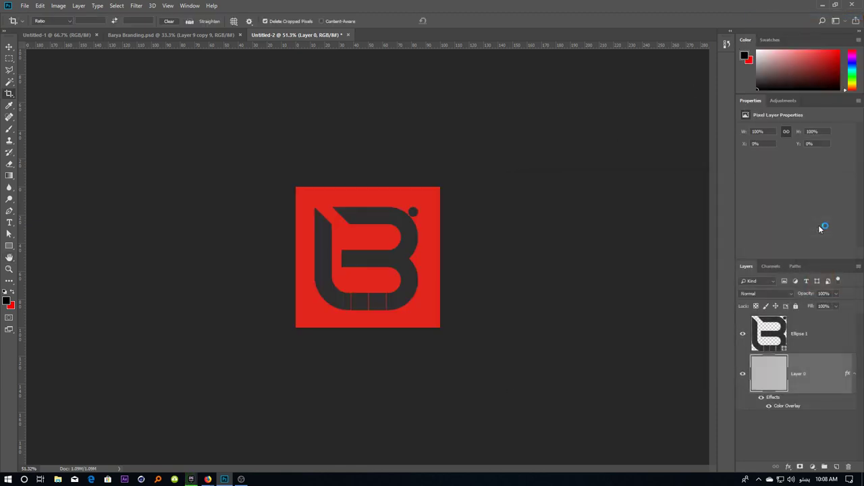
{"action": "double_click", "coordinate": [761, 332]}
{"action": "left_click", "coordinate": [543, 310]}
{"action": "left_click", "coordinate": [747, 309]}
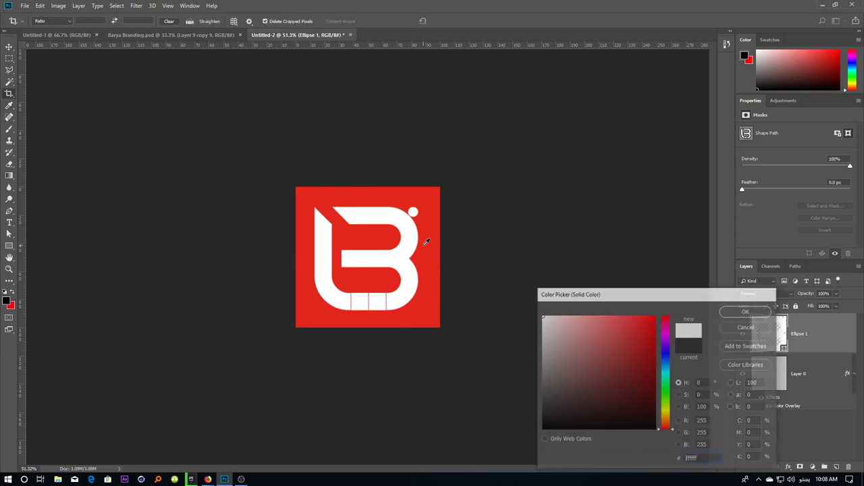
Enlarge the canvas evenly around the logo with the Crop tool
{"action": "key", "text": "v"}
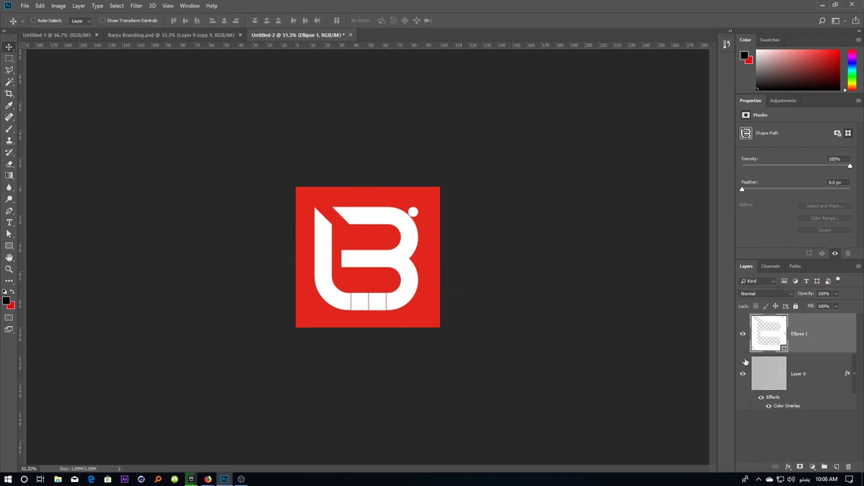
{"action": "key", "text": "c"}
{"action": "left_click_drag", "start_coordinate": [440, 187], "coordinate": [544, 112]}
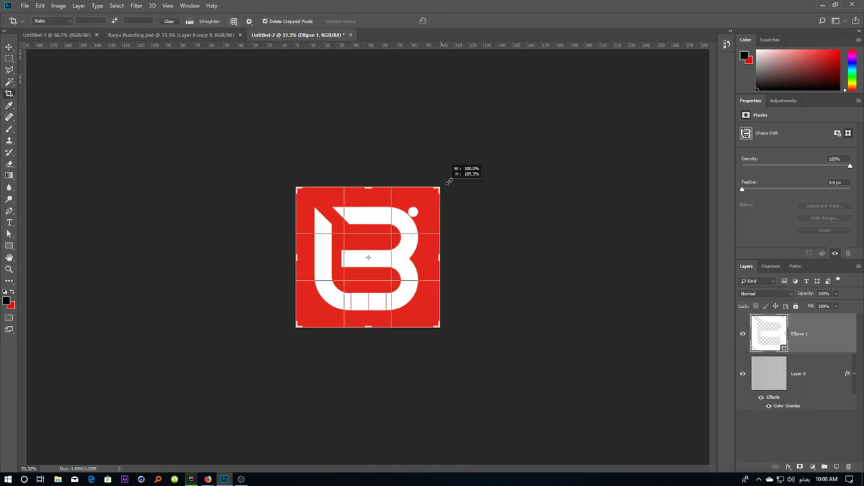
{"action": "key", "text": "Return"}
{"action": "key", "text": "alt+bracketleft"}
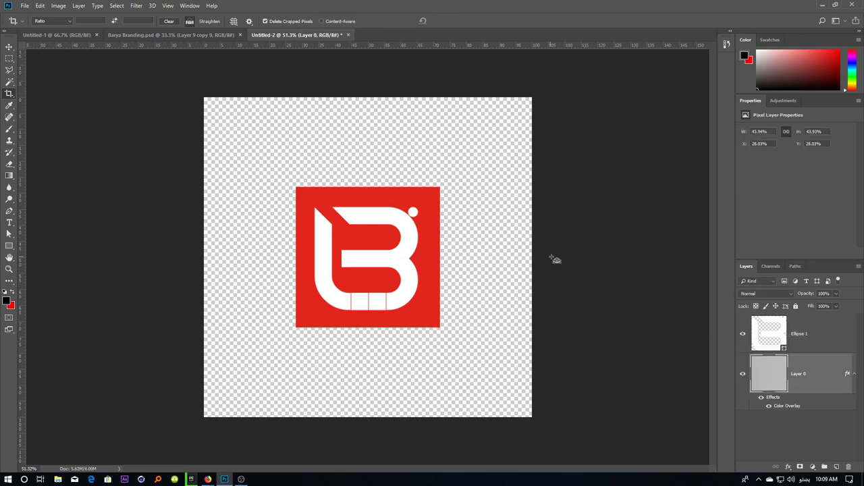
Scale the red square and white logo up together to fill the larger canvas
{"action": "left_click", "coordinate": [817, 343], "text": "shift"}
{"action": "key", "text": "ctrl+t"}
{"action": "left_click_drag", "start_coordinate": [440, 187], "coordinate": [586, 97]}
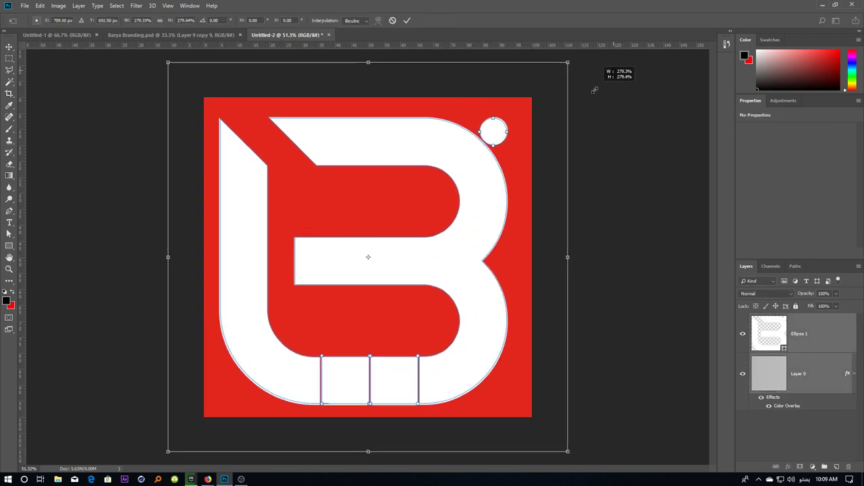
{"action": "key", "text": "Return"}
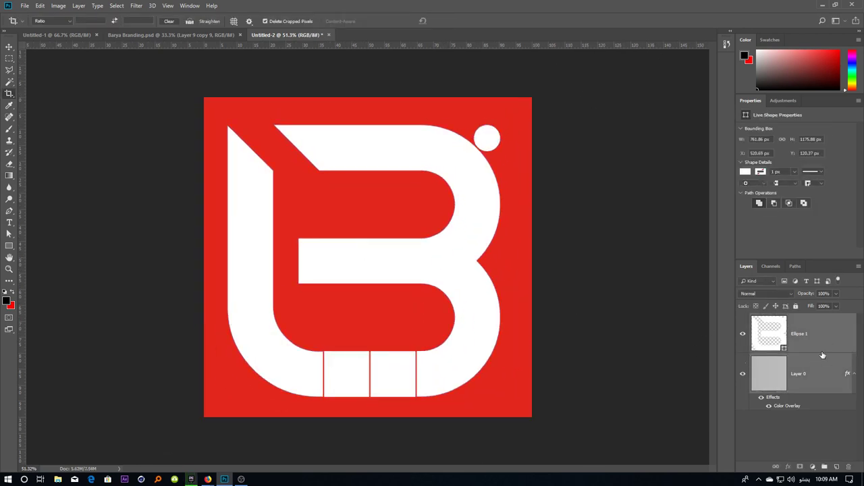
{"action": "left_click", "coordinate": [815, 388]}
{"action": "key", "text": "a"}
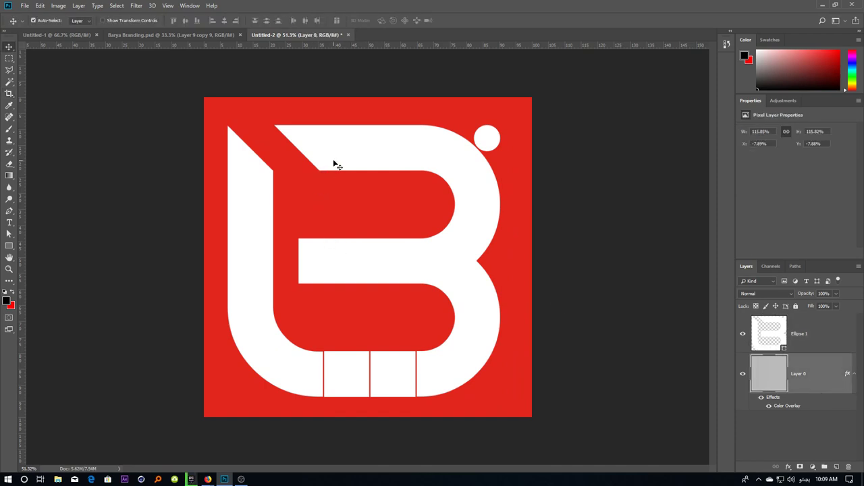
{"action": "left_click", "coordinate": [332, 166]}
Nudge the diagonal's top anchor and the middle bar's left anchors to the left
{"action": "left_click", "coordinate": [262, 129], "text": "shift"}
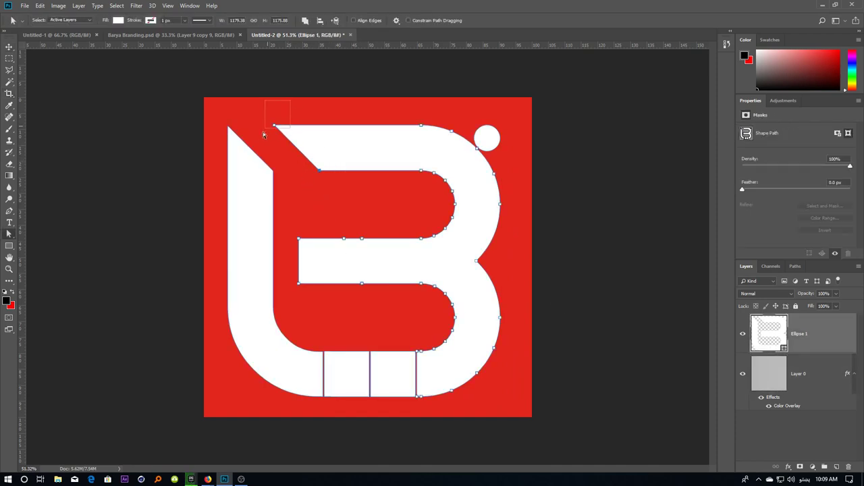
{"action": "key", "text": "shift+Left"}
{"action": "key", "text": "shift+Left"}
{"action": "key", "text": "shift+Left"}
{"action": "key", "text": "shift+Left"}
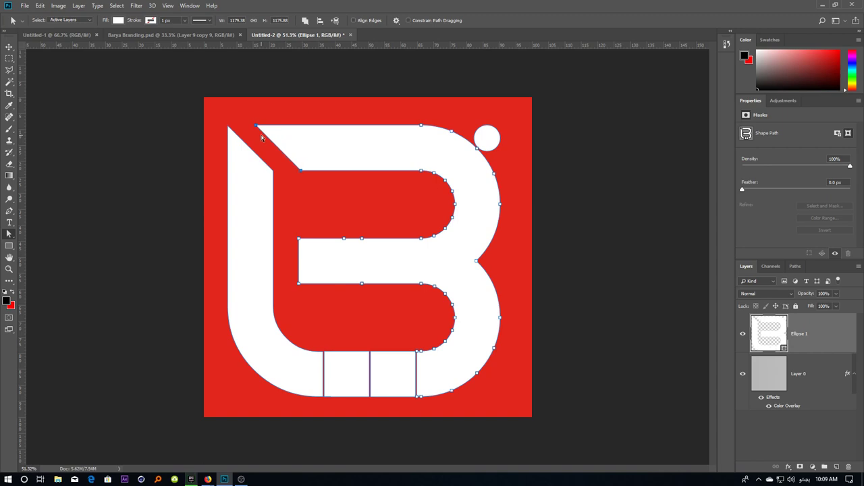
{"action": "key", "text": "shift+Left"}
{"action": "key", "text": "shift+Left"}
{"action": "key", "text": "shift+Left"}
{"action": "left_click_drag", "start_coordinate": [303, 263], "coordinate": [285, 303]}
{"action": "key", "text": "shift+Left"}
{"action": "key", "text": "shift+Left"}
{"action": "key", "text": "shift+Left"}
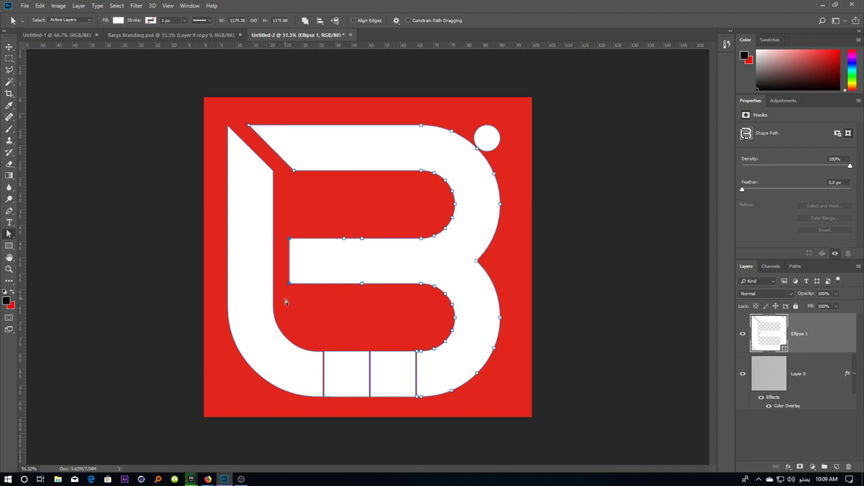
Deselect the anchors, check the Paths list, and select Layer 0 in the Layers panel
{"action": "left_click", "coordinate": [802, 373]}
{"action": "left_click", "coordinate": [756, 345]}
{"action": "left_click", "coordinate": [794, 266]}
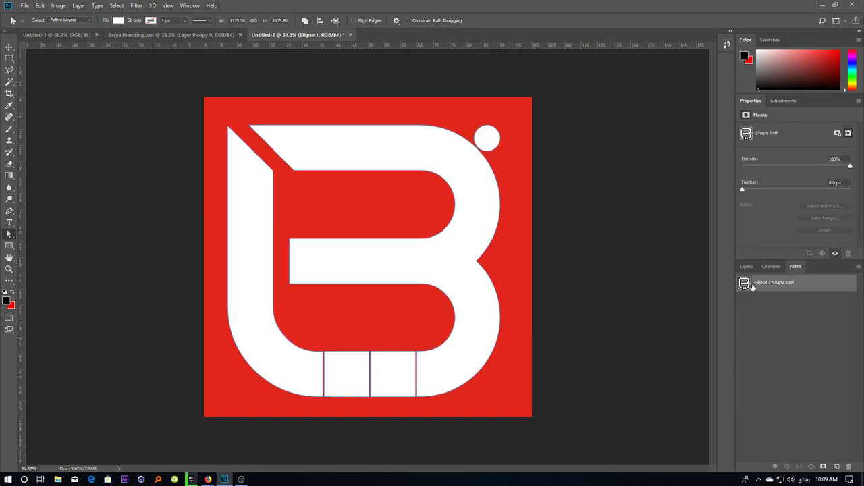
{"action": "left_click", "coordinate": [747, 266]}
{"action": "left_click", "coordinate": [800, 372]}
{"action": "left_click", "coordinate": [800, 334]}
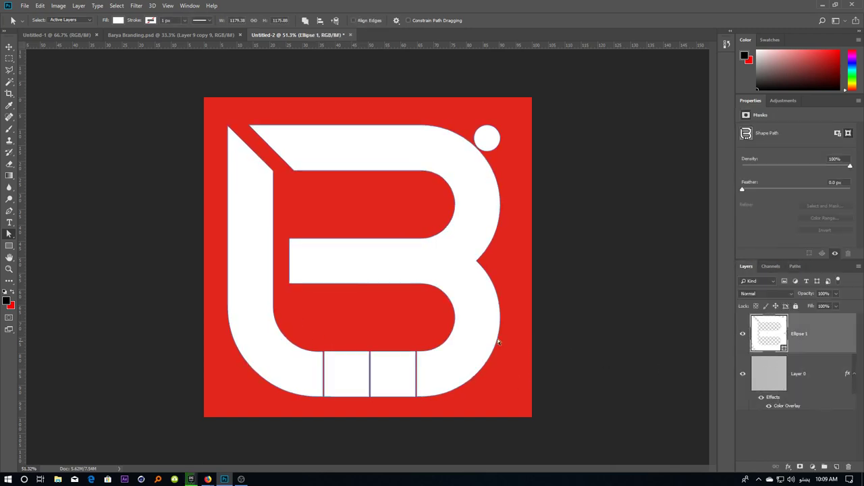
{"action": "scroll", "coordinate": [403, 260], "scroll_direction": "down", "scroll_amount": 3}
{"action": "scroll", "coordinate": [403, 260], "scroll_direction": "up", "scroll_amount": 3}
{"action": "left_click", "coordinate": [801, 372]}
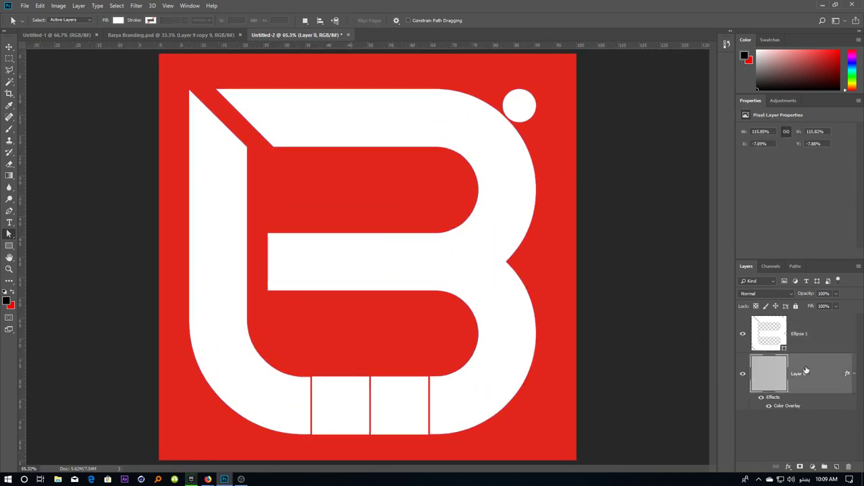
{"action": "scroll", "coordinate": [437, 269], "scroll_direction": "down", "scroll_amount": 2}
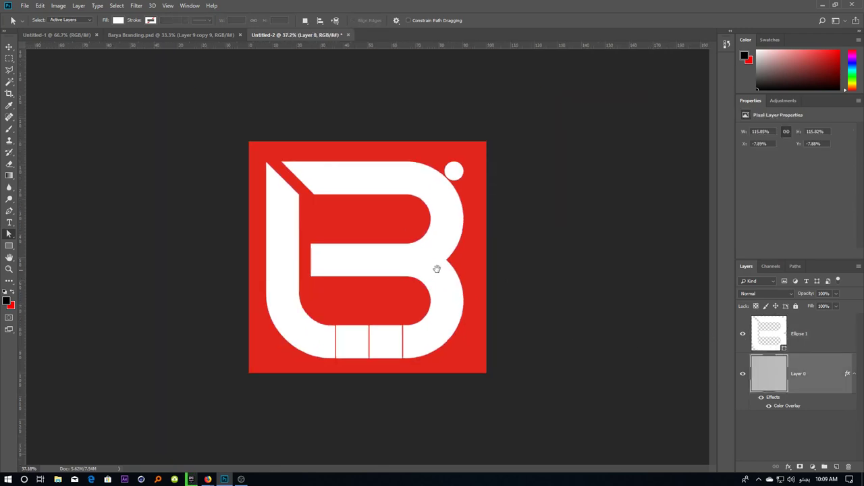
{"action": "right_click", "coordinate": [811, 366]}
{"action": "left_click", "coordinate": [279, 227]}
Crop to add a transparent border around the icon and copy Layer 0's red overlay style
{"action": "key", "text": "c"}
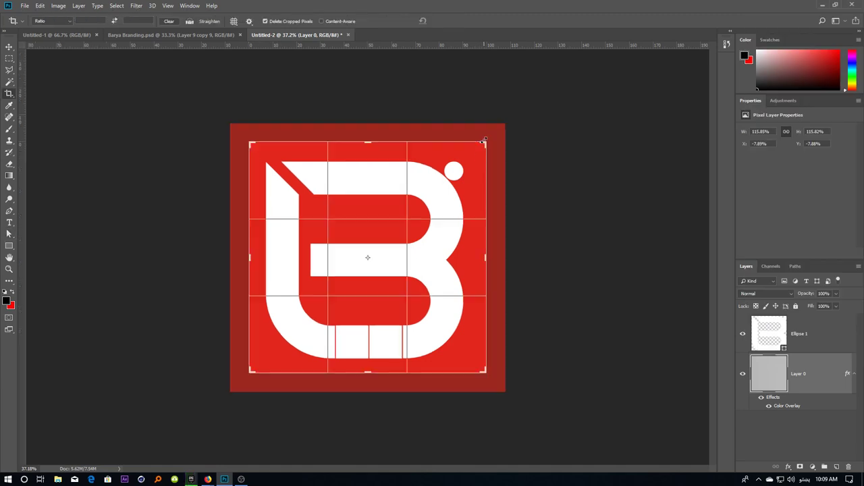
{"action": "left_click_drag", "start_coordinate": [486, 141], "coordinate": [528, 118]}
{"action": "key", "text": "v"}
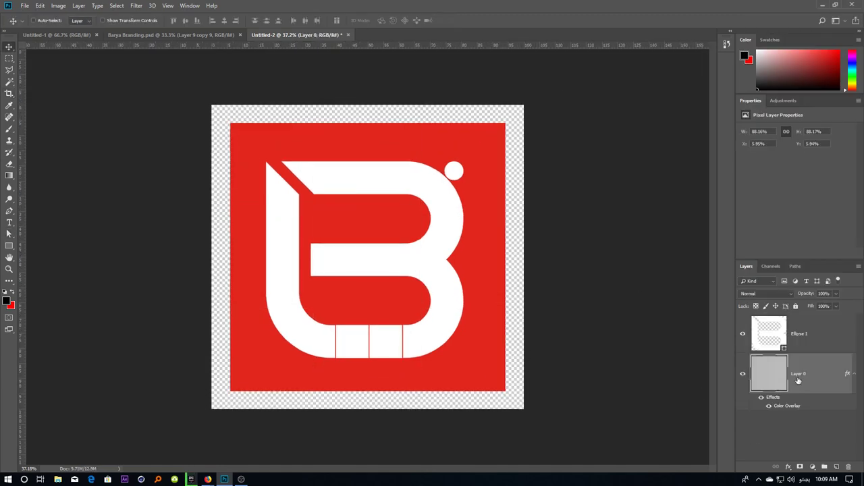
{"action": "right_click", "coordinate": [799, 380]}
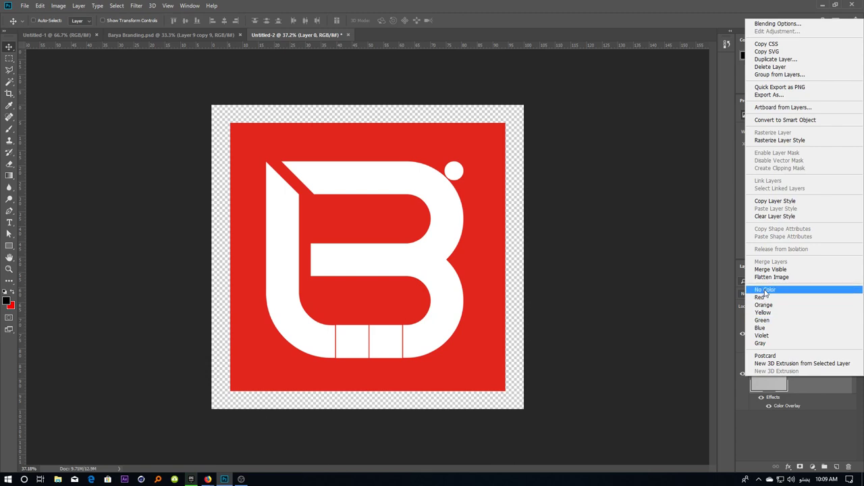
{"action": "left_click", "coordinate": [777, 200]}
Draw a rounded rectangle around the B logo with 130 px corner radius
{"action": "left_click_drag", "start_coordinate": [9, 246], "coordinate": [54, 257]}
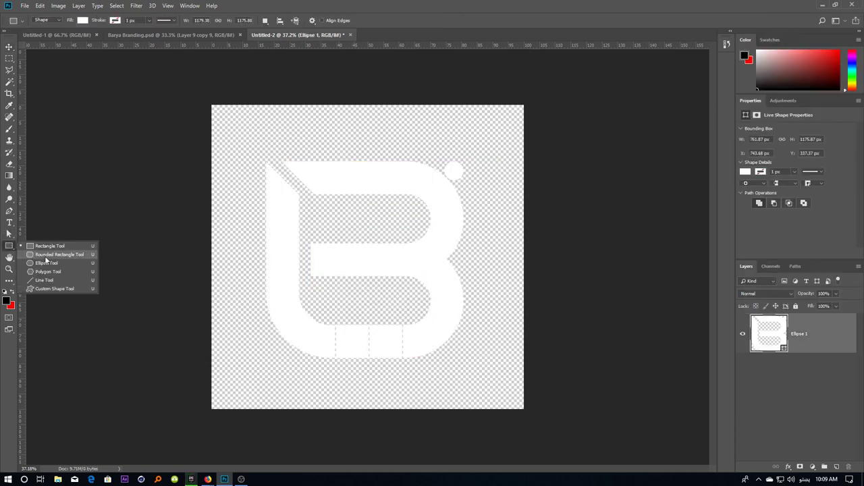
{"action": "left_click", "coordinate": [240, 129]}
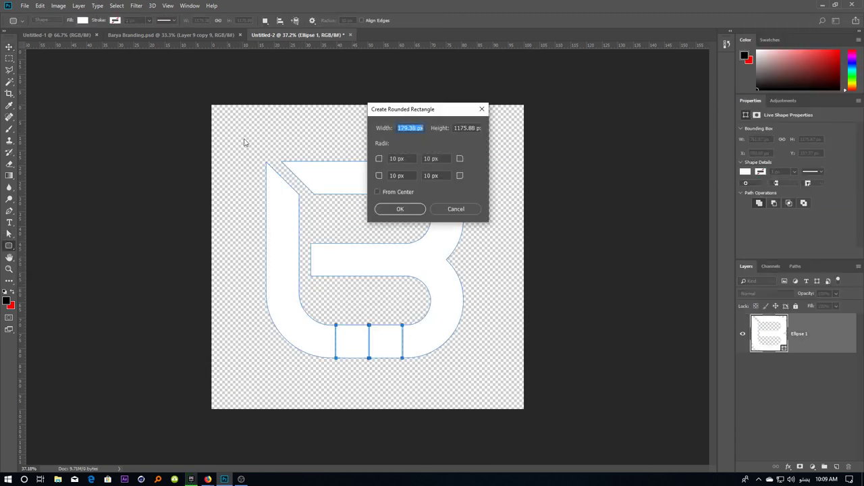
{"action": "left_click", "coordinate": [449, 206]}
{"action": "left_click_drag", "start_coordinate": [245, 141], "coordinate": [480, 376]}
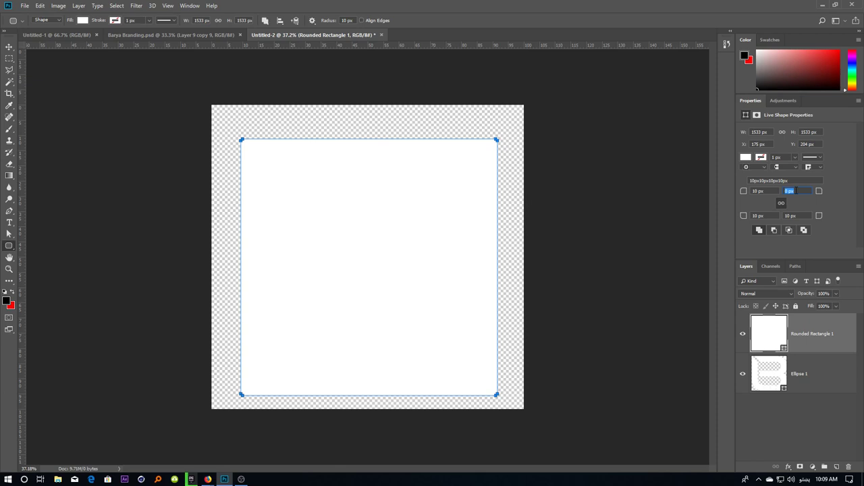
{"action": "type", "text": "130"}
{"action": "key", "text": "Return"}
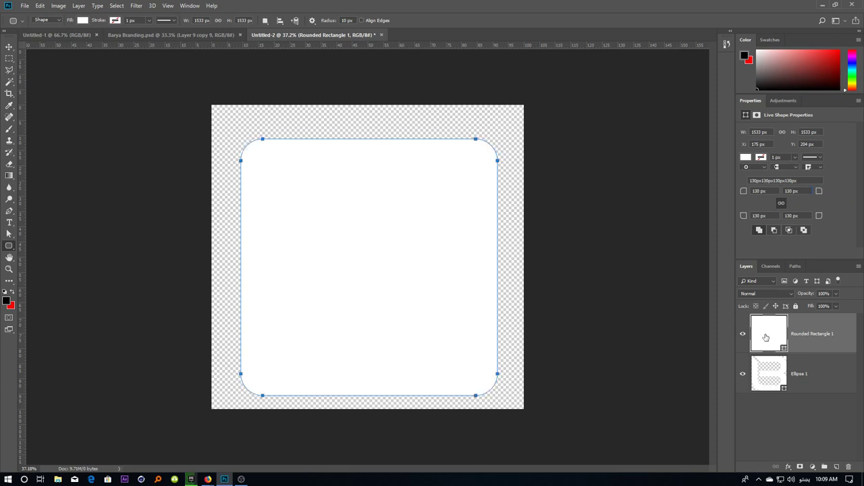
Fill the rectangle red, add a Color Overlay, and move it below Ellipse 1
{"action": "double_click", "coordinate": [766, 337]}
{"action": "left_click", "coordinate": [613, 355]}
{"action": "key", "text": "Return"}
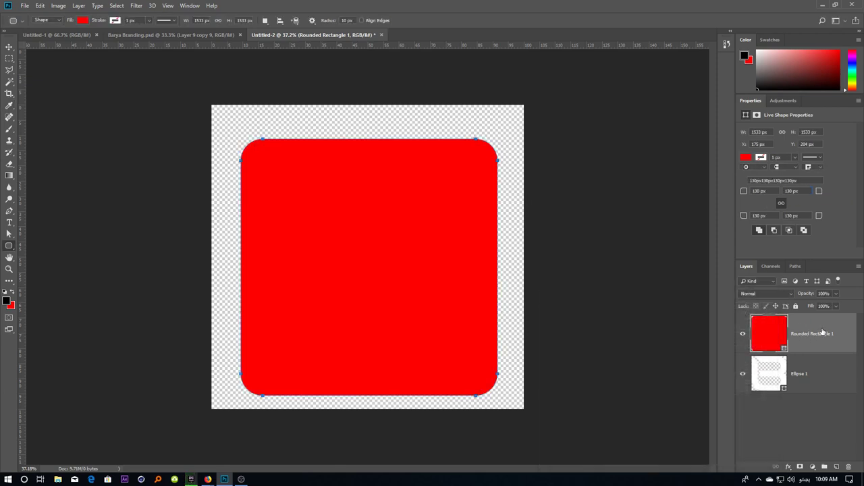
{"action": "right_click", "coordinate": [823, 332]}
{"action": "left_click", "coordinate": [742, 307]}
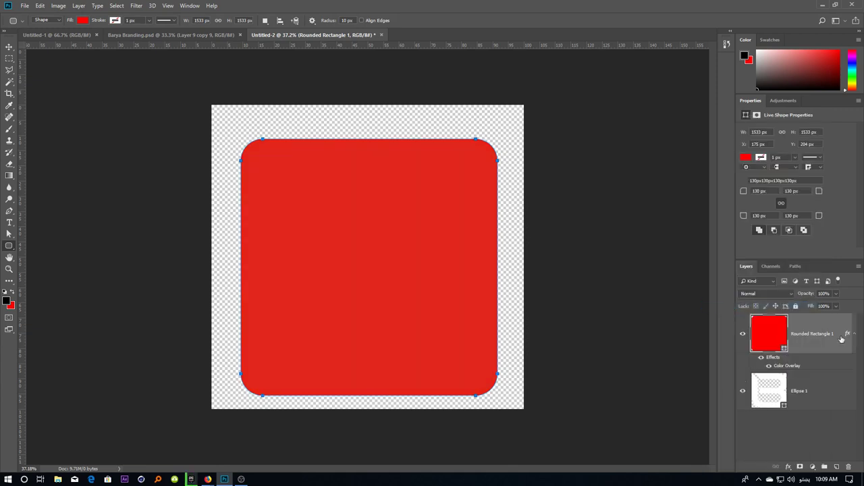
{"action": "left_click_drag", "start_coordinate": [841, 339], "coordinate": [800, 397]}
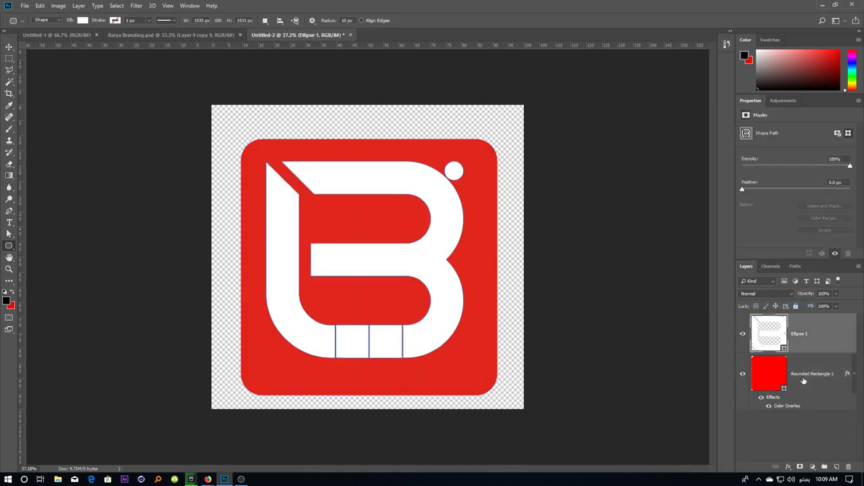
{"action": "right_click", "coordinate": [804, 378]}
Set the rectangle's Color Overlay to dark red bf140a and copy that hex code
{"action": "left_click", "coordinate": [776, 24]}
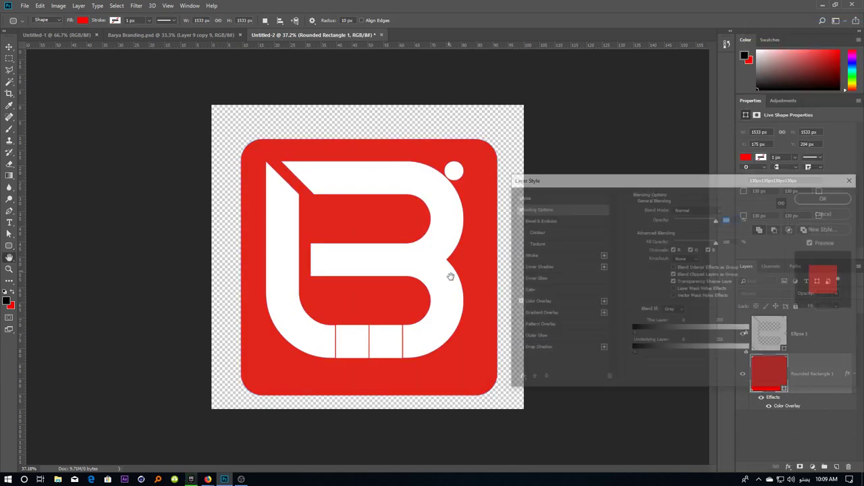
{"action": "left_click", "coordinate": [518, 301]}
{"action": "left_click", "coordinate": [517, 302]}
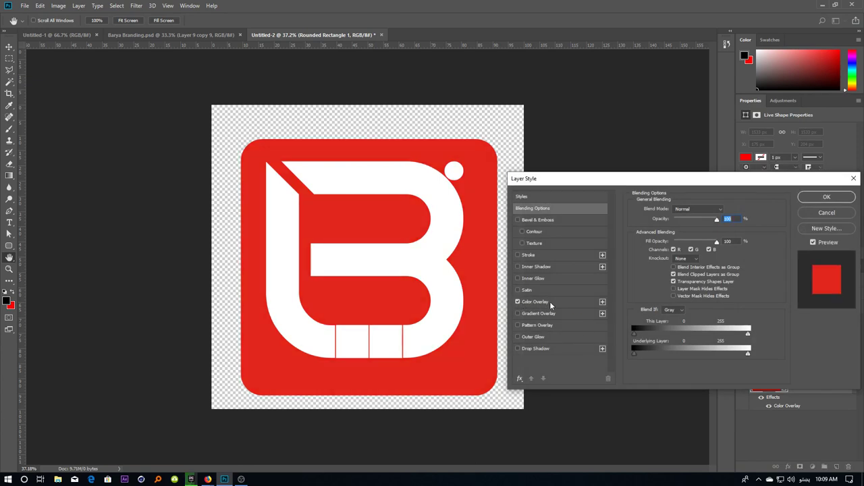
{"action": "left_click", "coordinate": [535, 302]}
{"action": "left_click", "coordinate": [726, 210]}
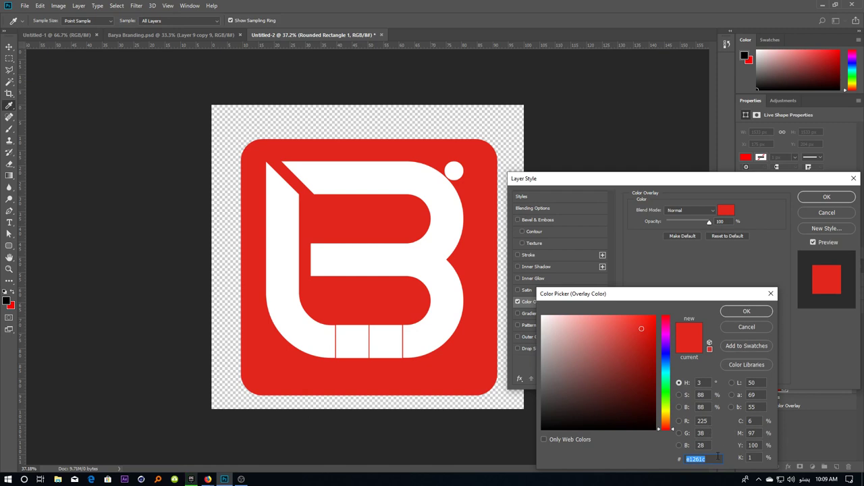
{"action": "left_click_drag", "start_coordinate": [648, 351], "coordinate": [650, 343]}
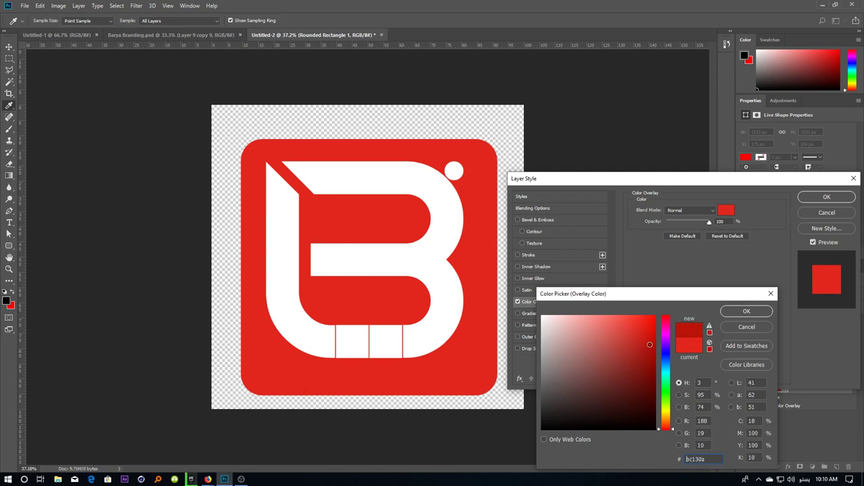
{"action": "left_click", "coordinate": [746, 312]}
{"action": "left_click", "coordinate": [726, 210]}
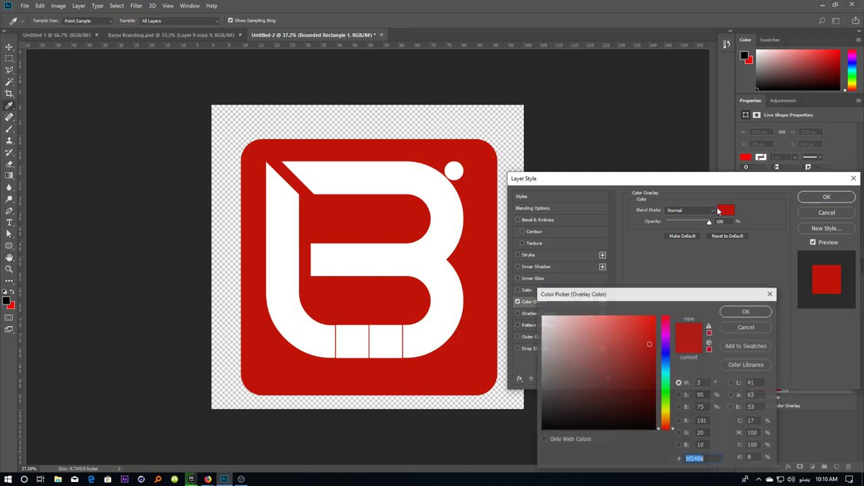
{"action": "right_click", "coordinate": [703, 460]}
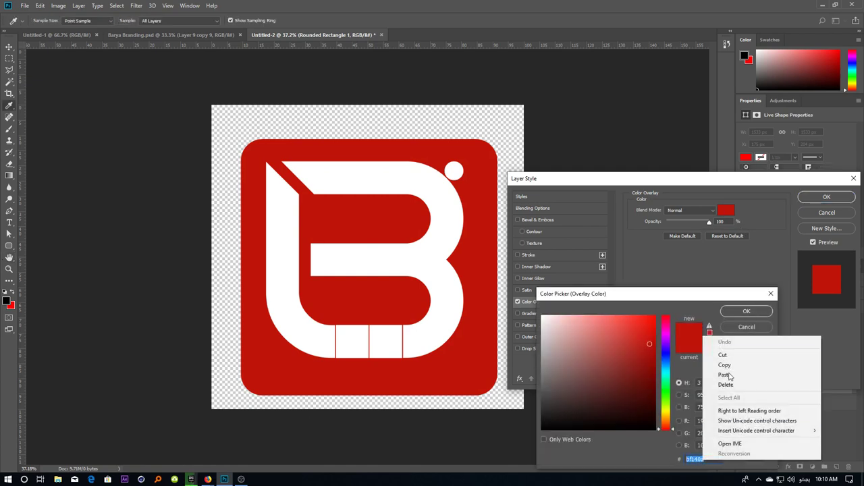
{"action": "left_click", "coordinate": [729, 363]}
{"action": "left_click", "coordinate": [747, 311]}
{"action": "left_click", "coordinate": [827, 198]}
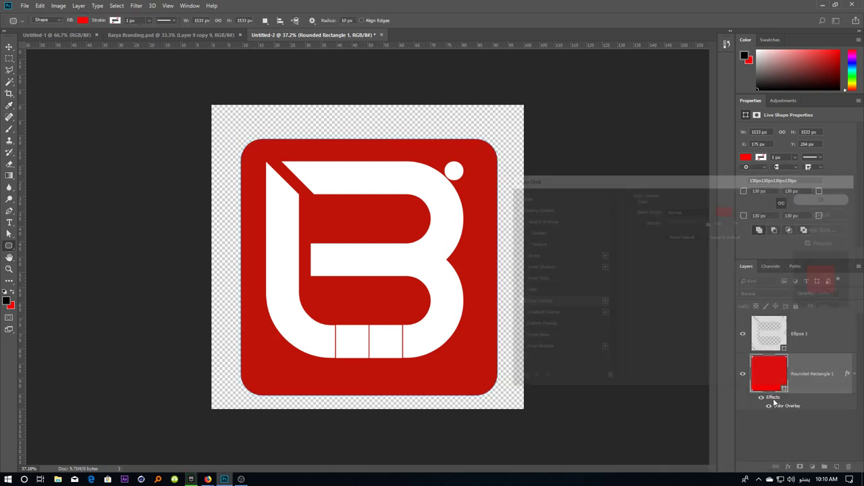
Set the rectangle's fill colour to bf140a and reopen its Layer Style settings
{"action": "right_click", "coordinate": [802, 373]}
{"action": "left_click", "coordinate": [771, 382]}
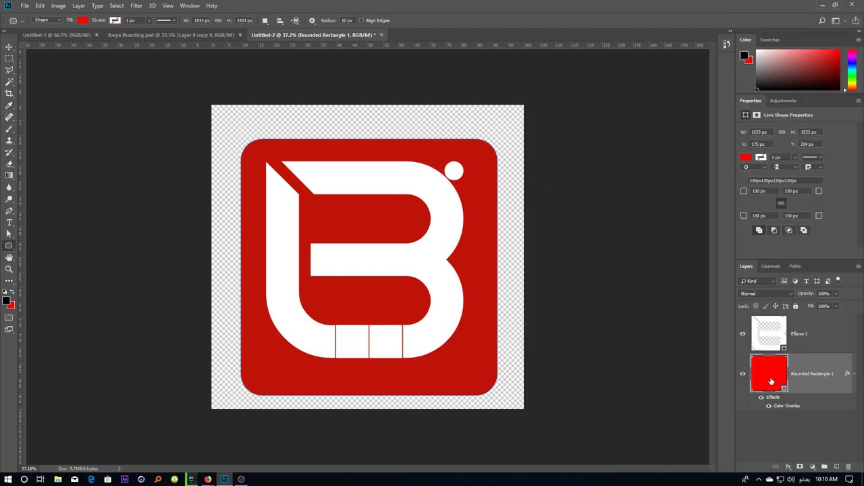
{"action": "double_click", "coordinate": [787, 377]}
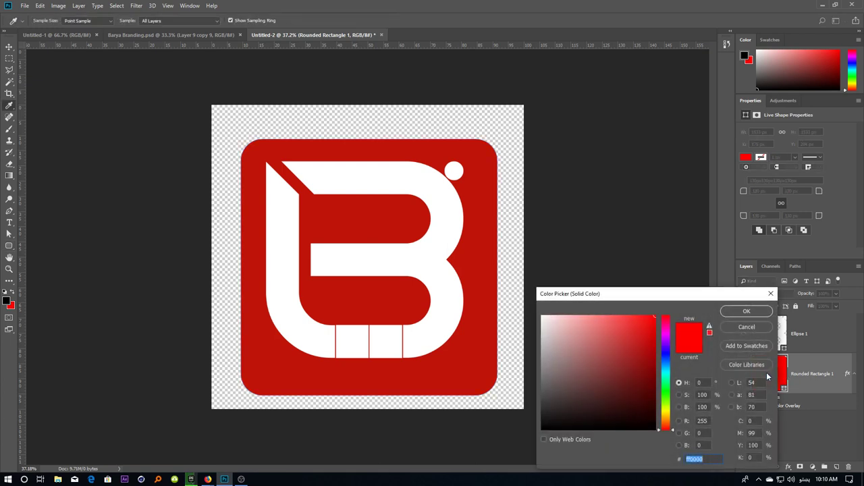
{"action": "type", "text": "bf140a"}
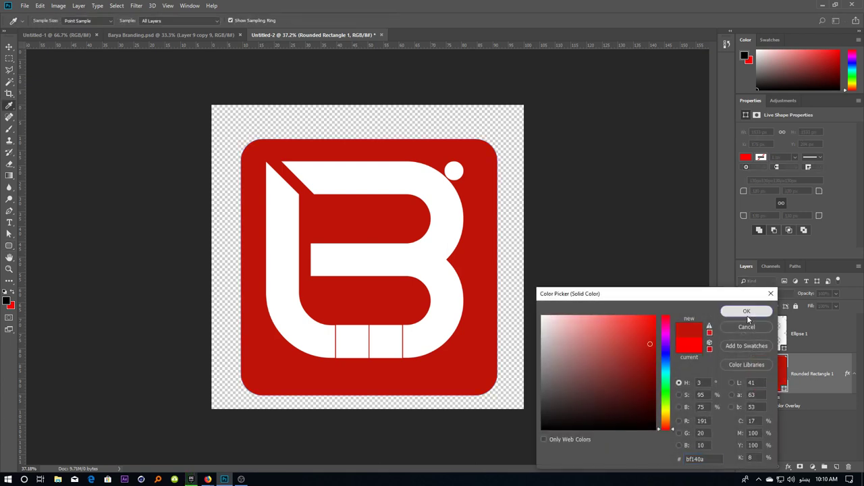
{"action": "left_click", "coordinate": [747, 313]}
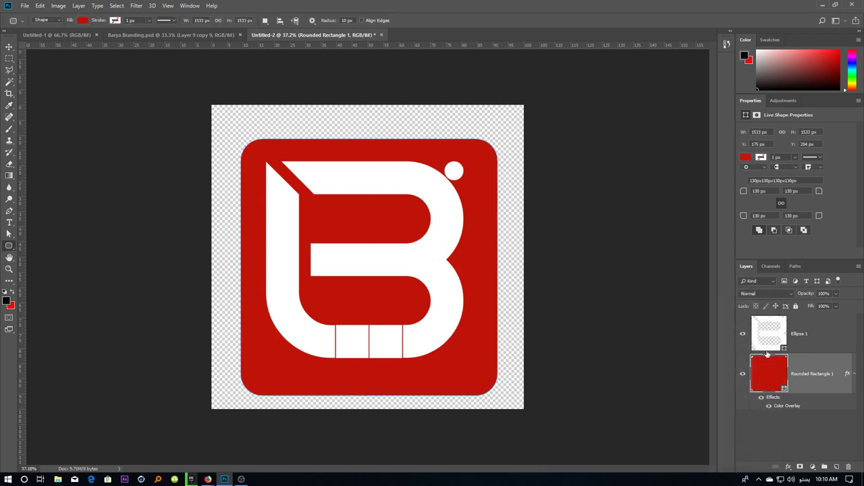
{"action": "right_click", "coordinate": [803, 378]}
{"action": "left_click", "coordinate": [776, 20]}
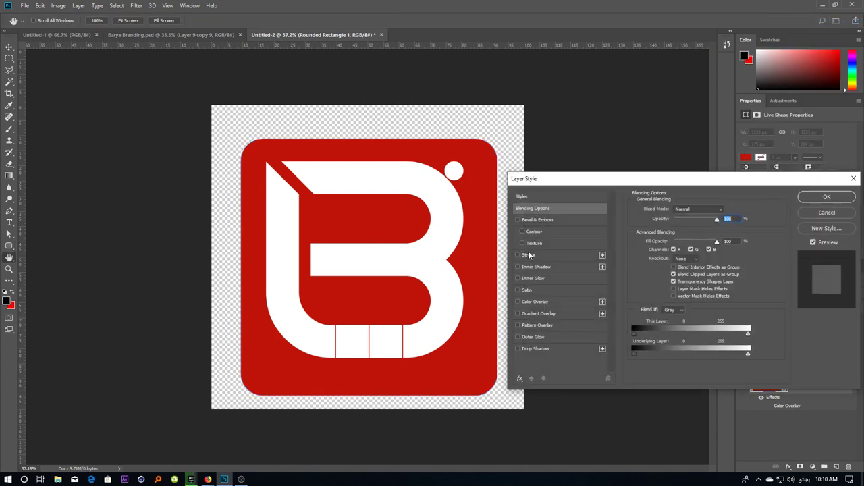
Add a Gradient Overlay and an Inner Shadow with opacity 34 and choke about 35%
{"action": "left_click", "coordinate": [541, 313]}
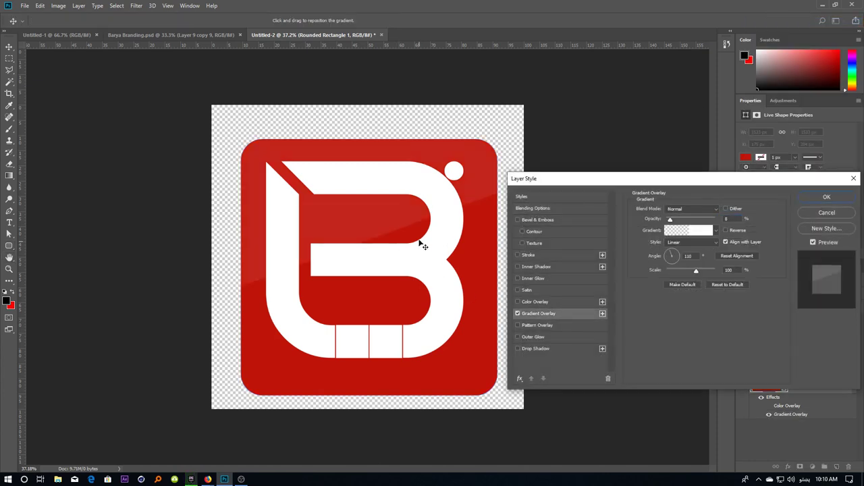
{"action": "left_click_drag", "start_coordinate": [673, 224], "coordinate": [680, 221]}
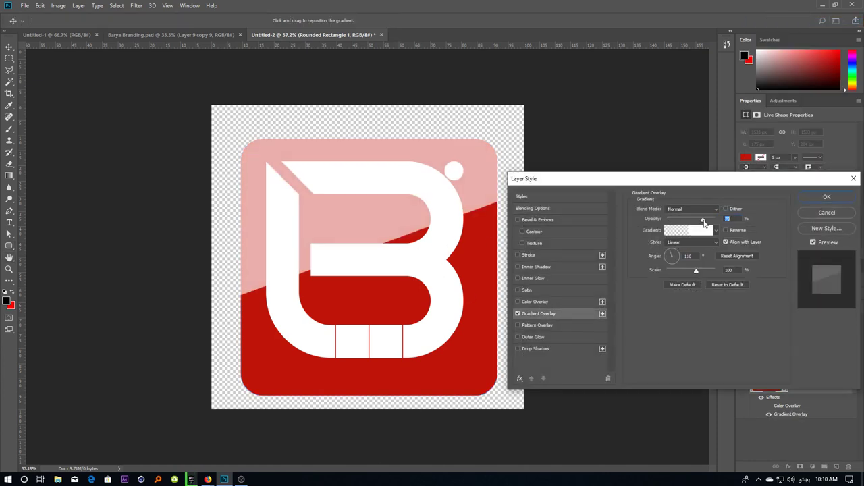
{"action": "left_click", "coordinate": [537, 267]}
{"action": "left_click_drag", "start_coordinate": [667, 222], "coordinate": [680, 222]}
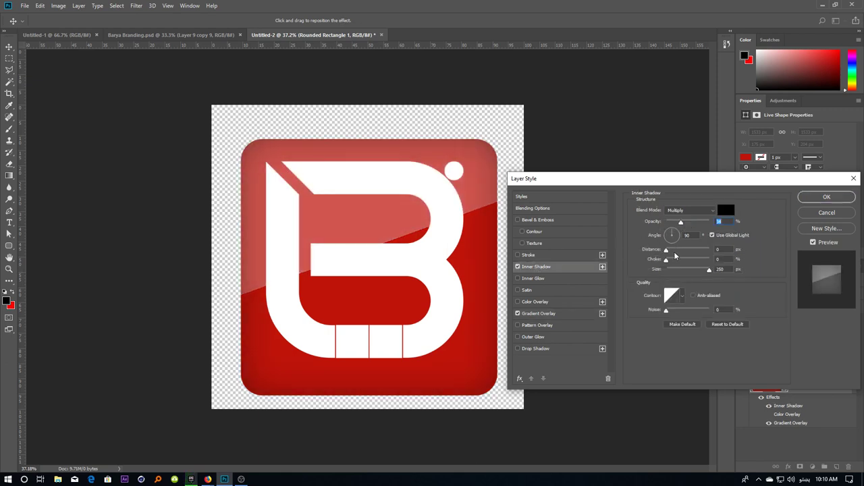
{"action": "mouse_move", "coordinate": [667, 260]}
{"action": "left_mouse_down"}
{"action": "mouse_move", "coordinate": [684, 262]}
{"action": "mouse_move", "coordinate": [671, 263]}
{"action": "left_mouse_up"}
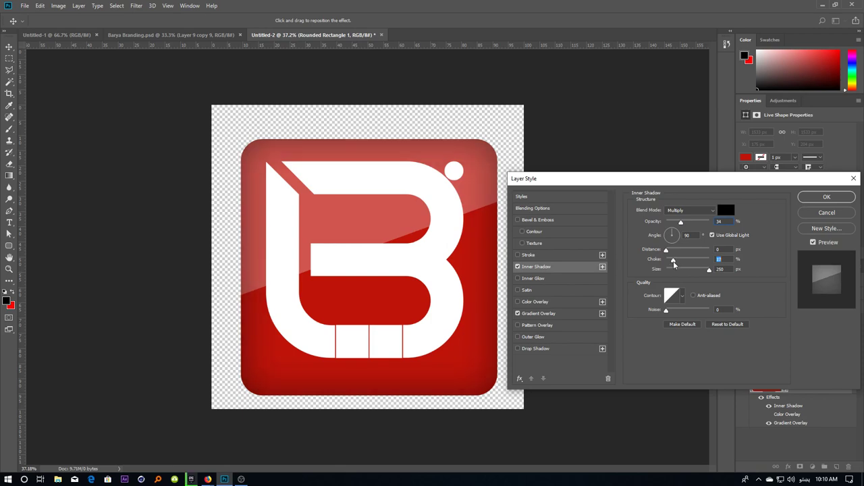
In the Gradient Editor, set both gradient colour stops to white
{"action": "left_click", "coordinate": [538, 313]}
{"action": "left_click", "coordinate": [696, 233]}
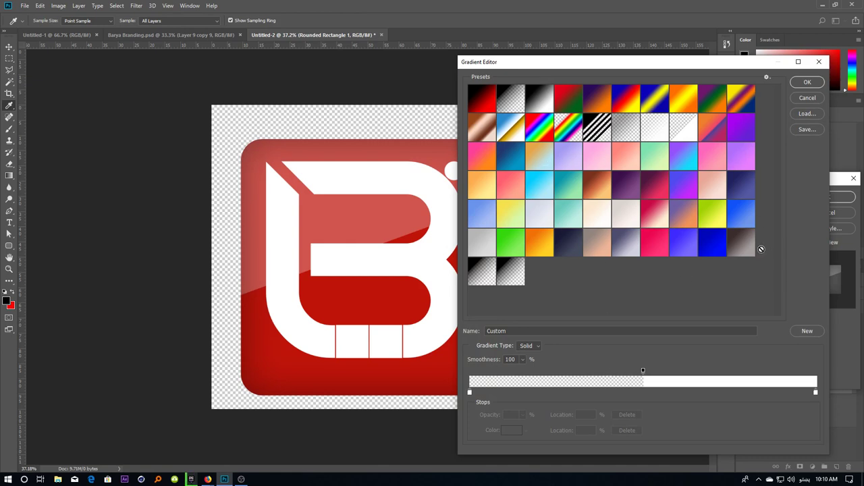
{"action": "left_click", "coordinate": [492, 109]}
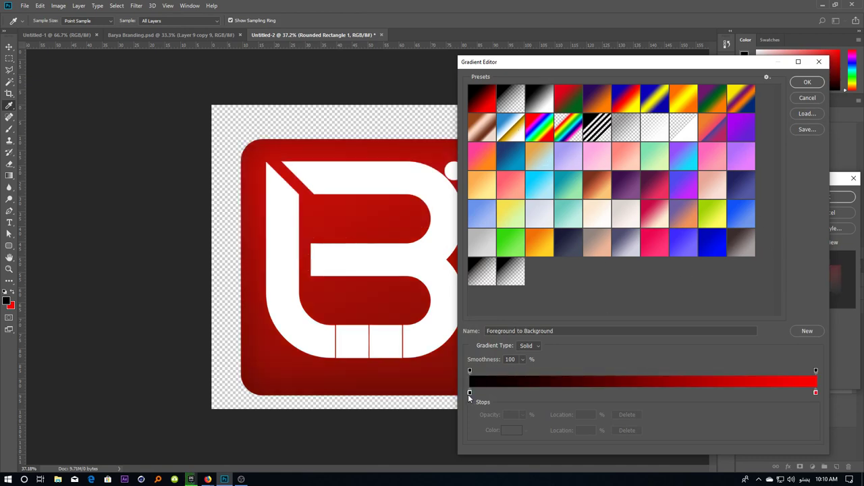
{"action": "double_click", "coordinate": [470, 391]}
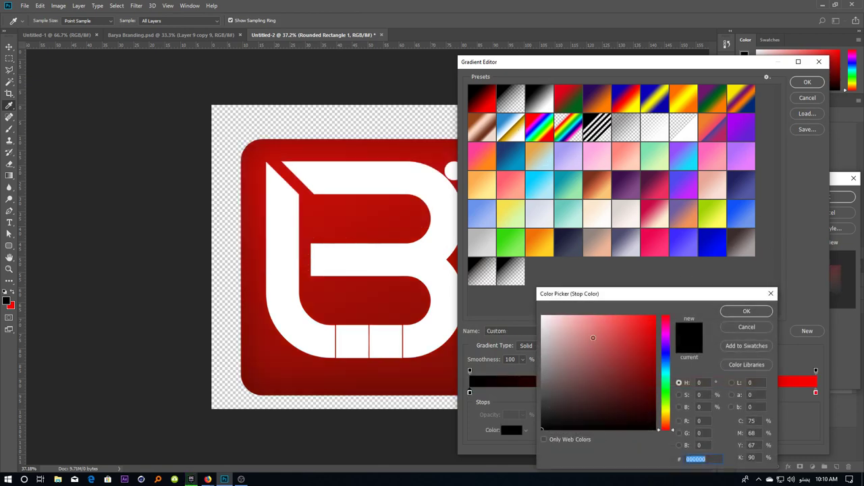
{"action": "left_click", "coordinate": [544, 317]}
{"action": "left_click", "coordinate": [746, 312]}
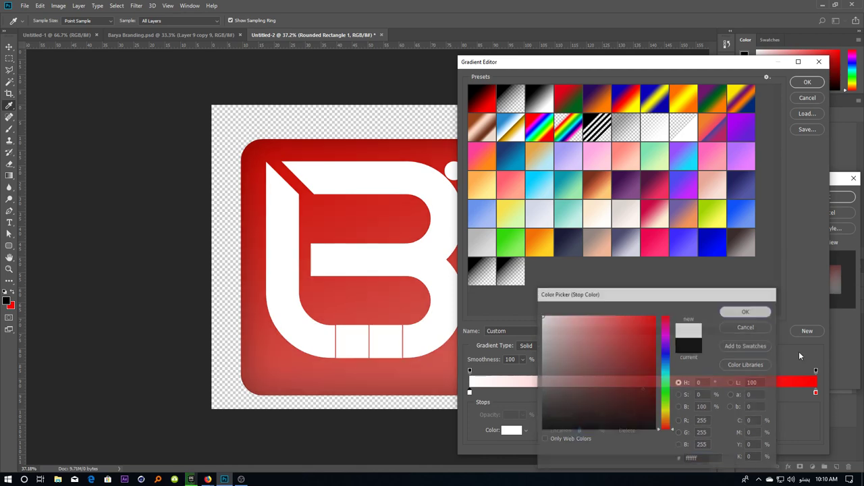
{"action": "double_click", "coordinate": [816, 392]}
{"action": "left_click", "coordinate": [544, 317]}
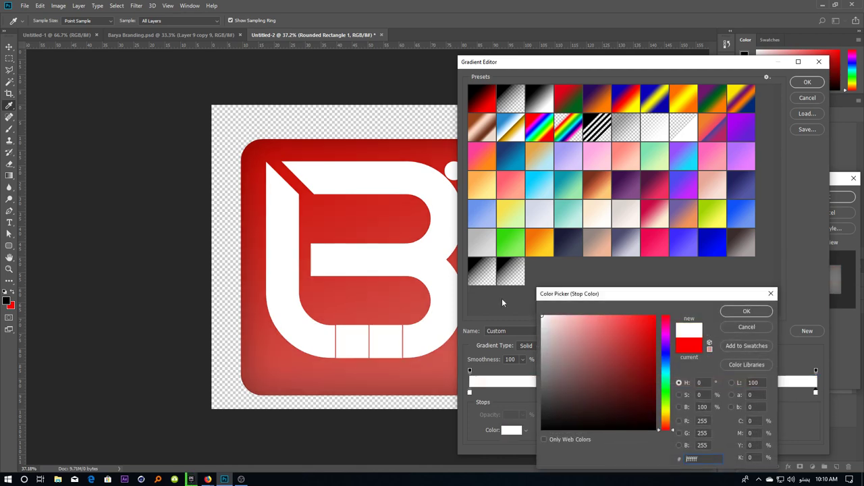
{"action": "left_click", "coordinate": [751, 312]}
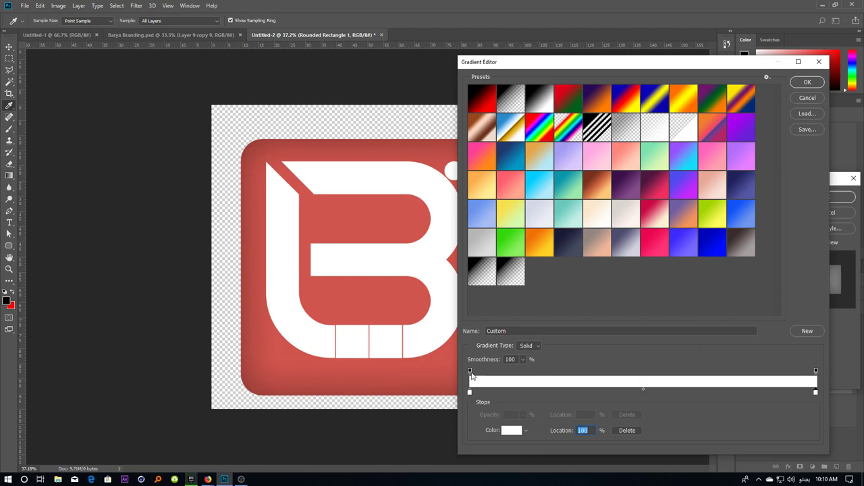
Make a hard transparent-to-opaque split at 50%, save it as a new preset, and apply
{"action": "left_click", "coordinate": [470, 371]}
{"action": "type", "text": "0"}
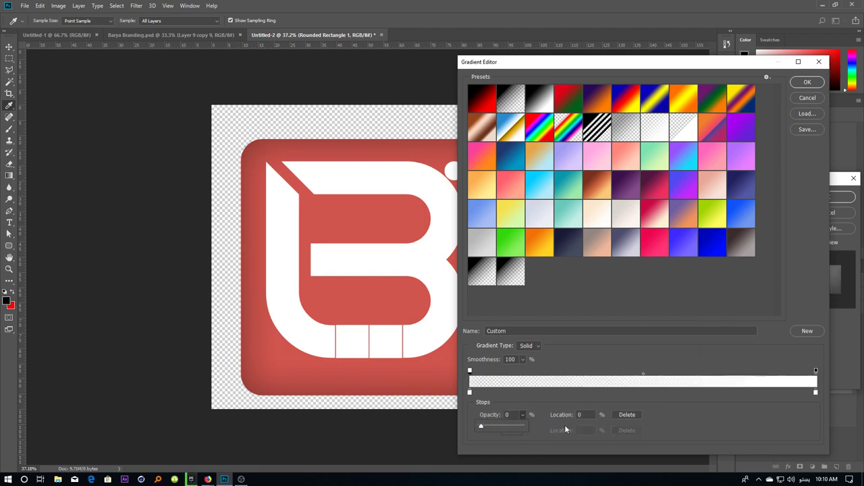
{"action": "left_click_drag", "start_coordinate": [470, 376], "coordinate": [640, 373]}
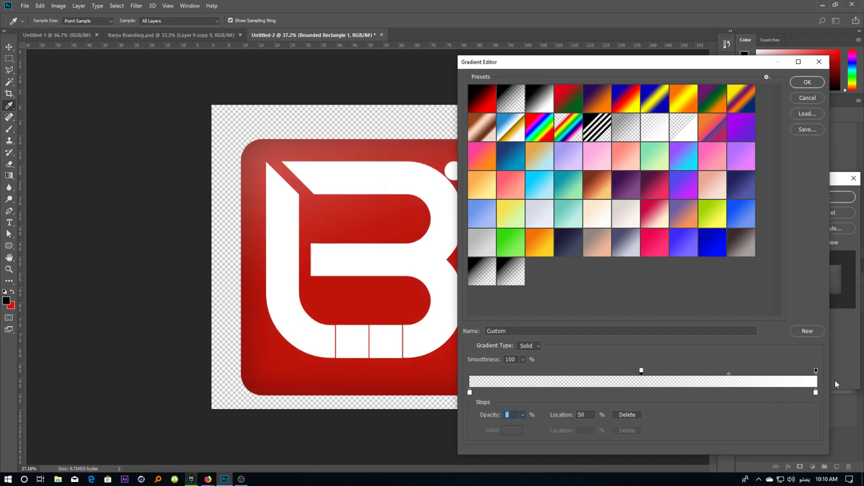
{"action": "left_click_drag", "start_coordinate": [817, 373], "coordinate": [642, 373]}
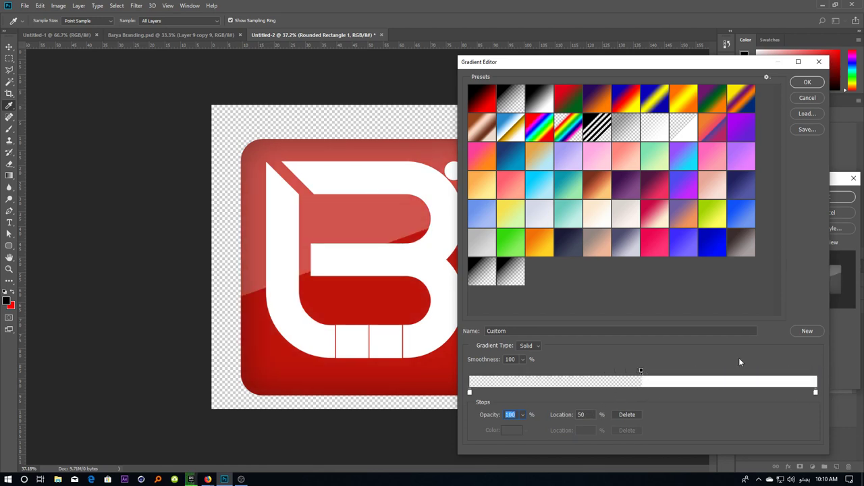
{"action": "left_click", "coordinate": [807, 331]}
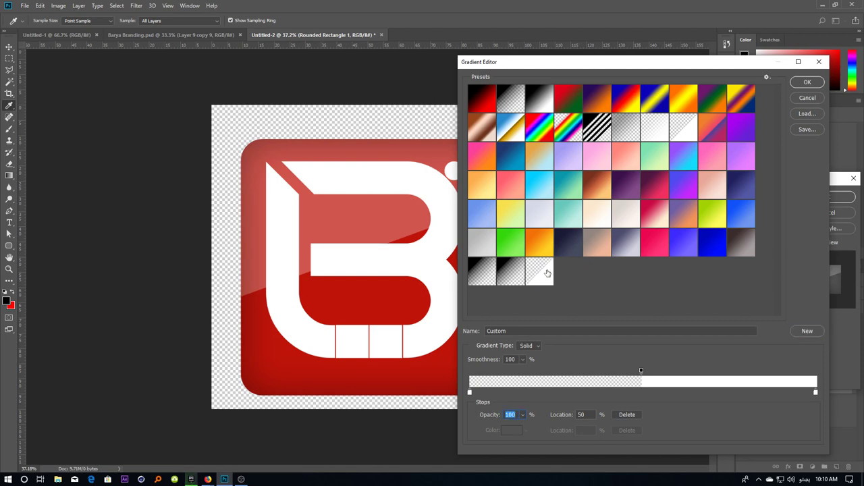
{"action": "left_click", "coordinate": [807, 81]}
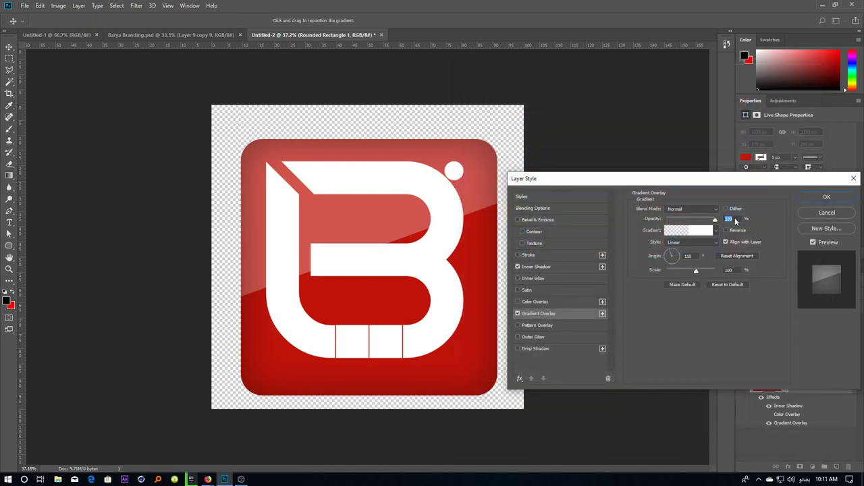
Lower the gloss opacity, add a second ~13% white Gradient Overlay across the icon, and apply
{"action": "left_click_drag", "start_coordinate": [715, 219], "coordinate": [675, 222]}
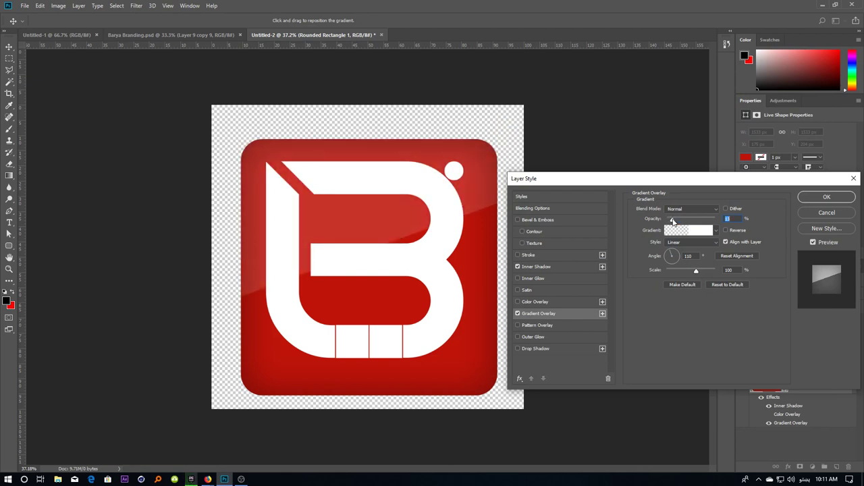
{"action": "left_click", "coordinate": [602, 314]}
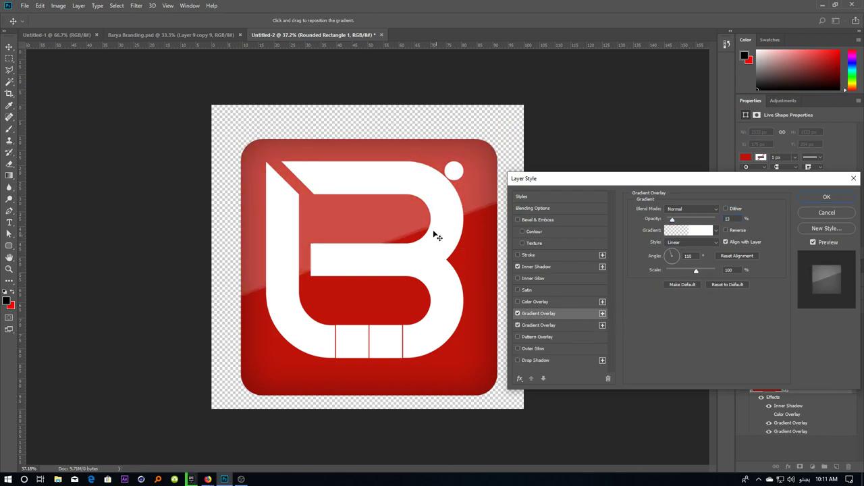
{"action": "left_click_drag", "start_coordinate": [433, 237], "coordinate": [450, 303]}
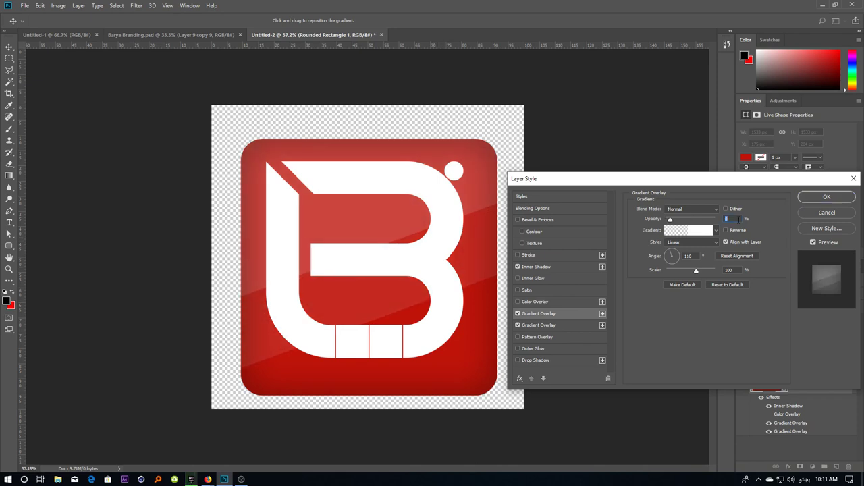
{"action": "left_click", "coordinate": [827, 196]}
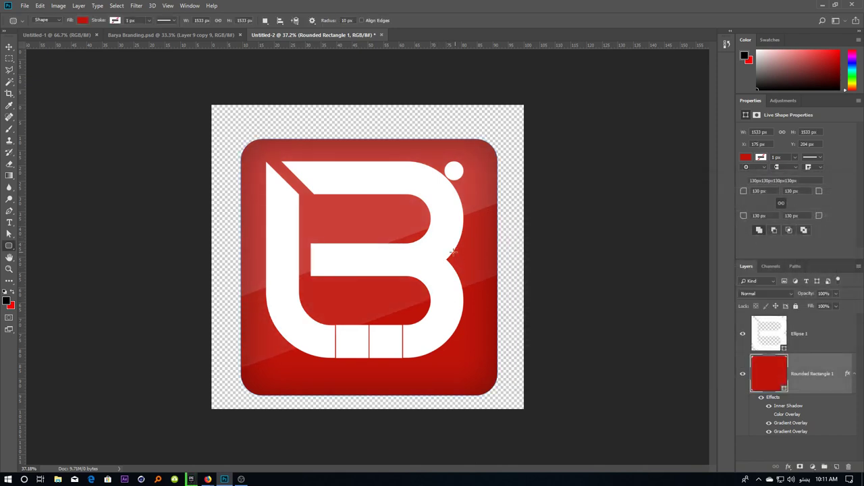
{"action": "scroll", "coordinate": [365, 239], "scroll_direction": "down", "scroll_amount": 3}
Create a new 1920x1080 HDTV 1080p document
{"action": "scroll", "coordinate": [376, 241], "scroll_direction": "up", "scroll_amount": 3}
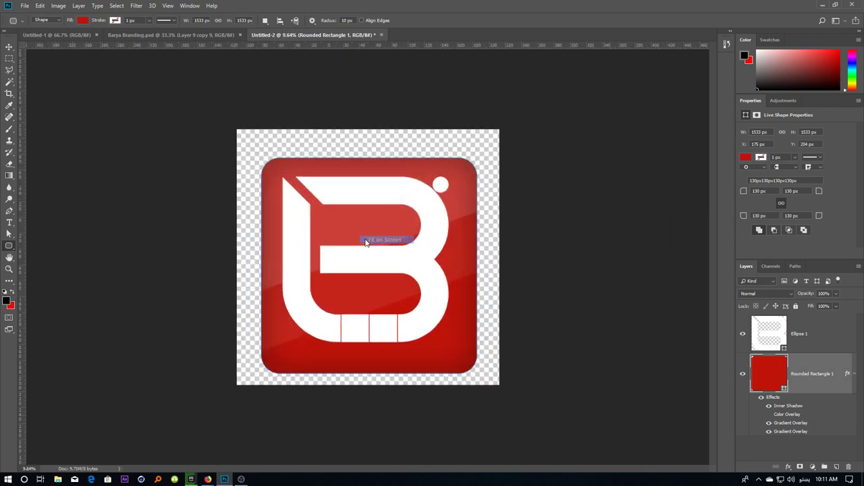
{"action": "scroll", "coordinate": [365, 243], "scroll_direction": "up", "scroll_amount": 2}
{"action": "key", "text": "v"}
{"action": "left_click", "coordinate": [25, 6]}
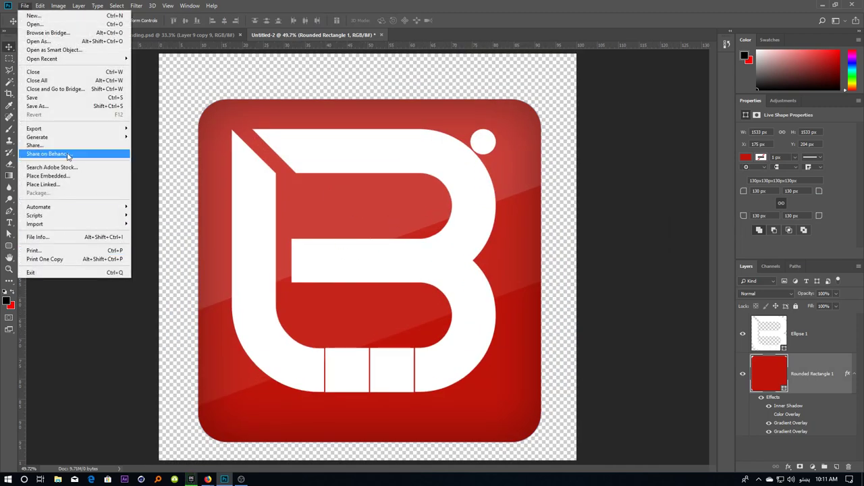
{"action": "left_click", "coordinate": [326, 242]}
{"action": "key", "text": "ctrl+n"}
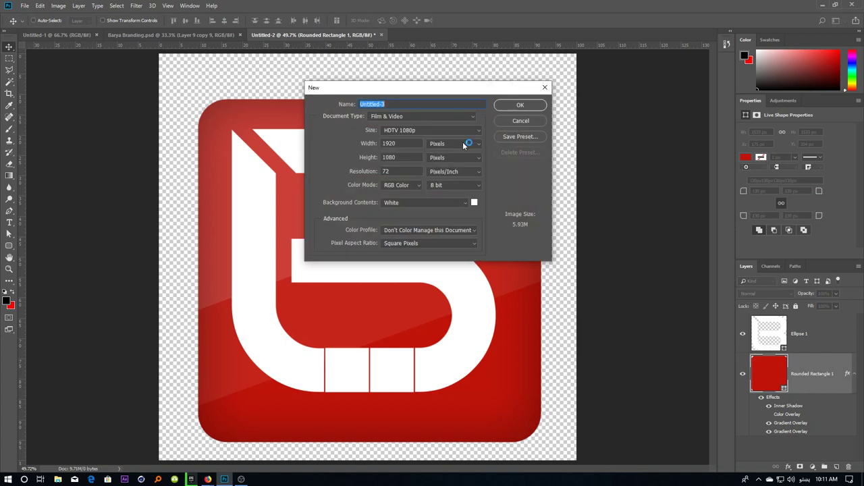
{"action": "left_click", "coordinate": [519, 106]}
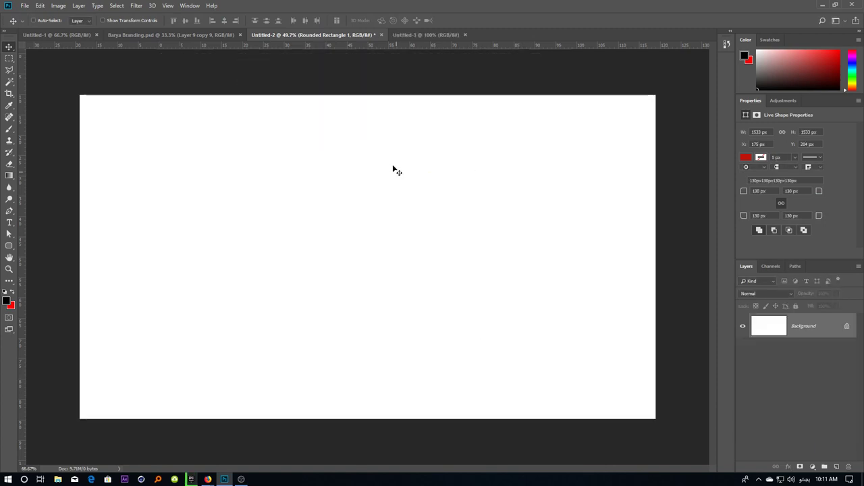
Convert the logo layers into a Smart Object and drag it into Untitled-3
{"action": "left_click", "coordinate": [352, 37]}
{"action": "right_click", "coordinate": [812, 347]}
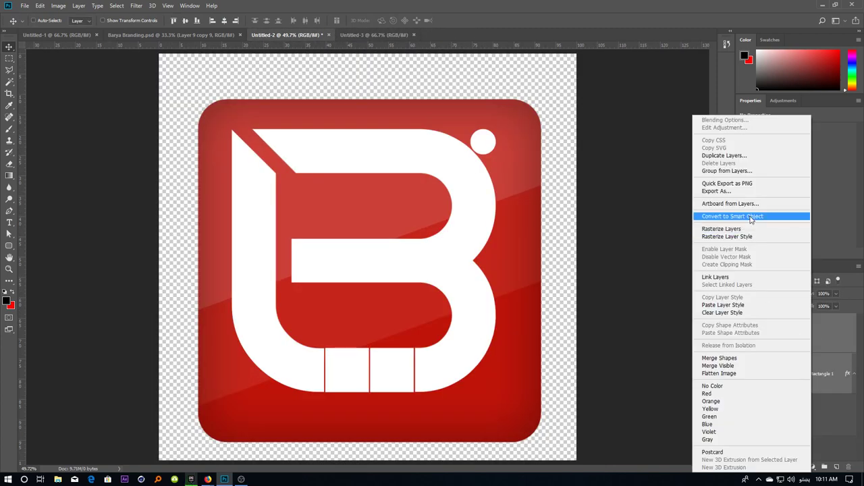
{"action": "left_click", "coordinate": [742, 218]}
{"action": "mouse_move", "coordinate": [376, 230]}
{"action": "left_mouse_down"}
{"action": "mouse_move", "coordinate": [369, 203]}
{"action": "mouse_move", "coordinate": [361, 216]}
{"action": "left_mouse_up"}
Scale the logo down to icon size and add a vertical guide at the canvas centre
{"action": "key", "text": "ctrl+t"}
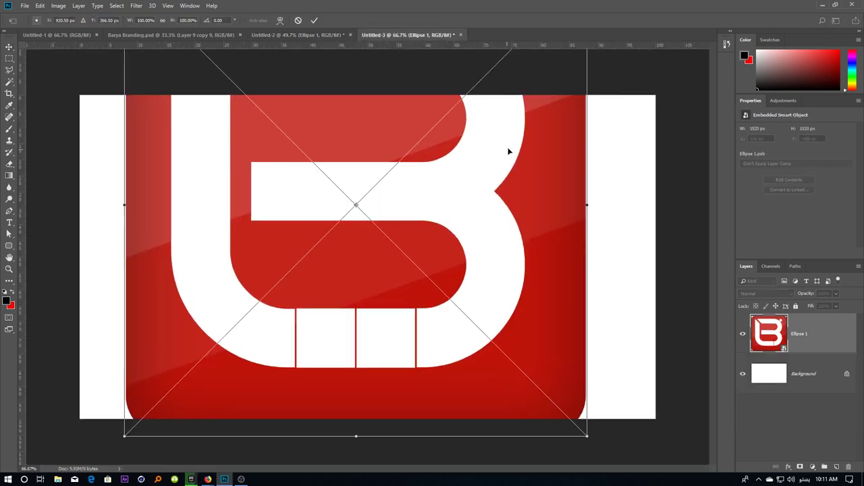
{"action": "scroll", "coordinate": [510, 148], "scroll_direction": "down", "scroll_amount": 3}
{"action": "mouse_move", "coordinate": [463, 134]}
{"action": "left_mouse_down"}
{"action": "mouse_move", "coordinate": [395, 229]}
{"action": "mouse_move", "coordinate": [181, 315]}
{"action": "mouse_move", "coordinate": [220, 309]}
{"action": "left_mouse_up"}
{"action": "key", "text": "Return"}
{"action": "key", "text": "ctrl+0"}
{"action": "key", "text": "ctrl+z"}
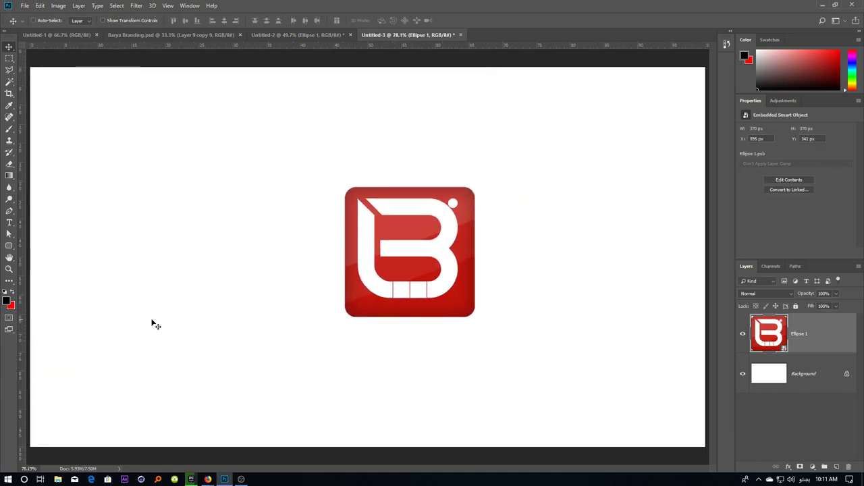
{"action": "left_click_drag", "start_coordinate": [25, 306], "coordinate": [368, 257]}
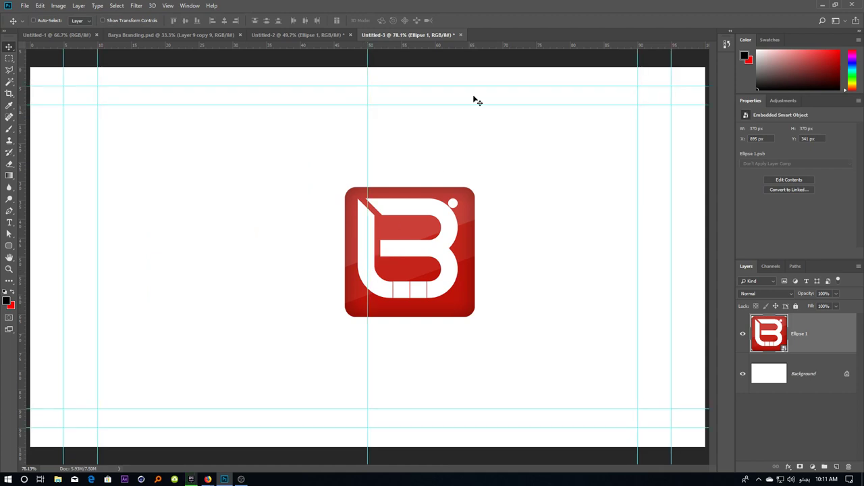
Add a horizontal centre guide and align the logo to the canvas's horizontal and vertical centres
{"action": "left_click_drag", "start_coordinate": [432, 49], "coordinate": [415, 257]}
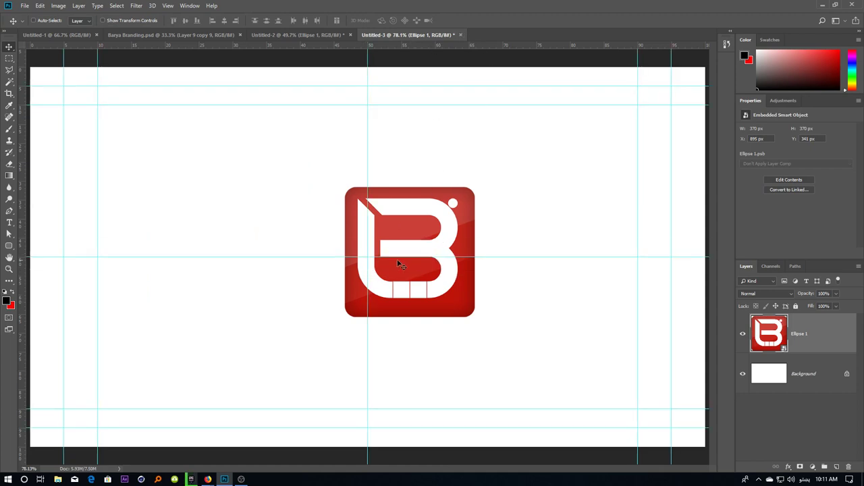
{"action": "left_click", "coordinate": [779, 334], "text": "ctrl"}
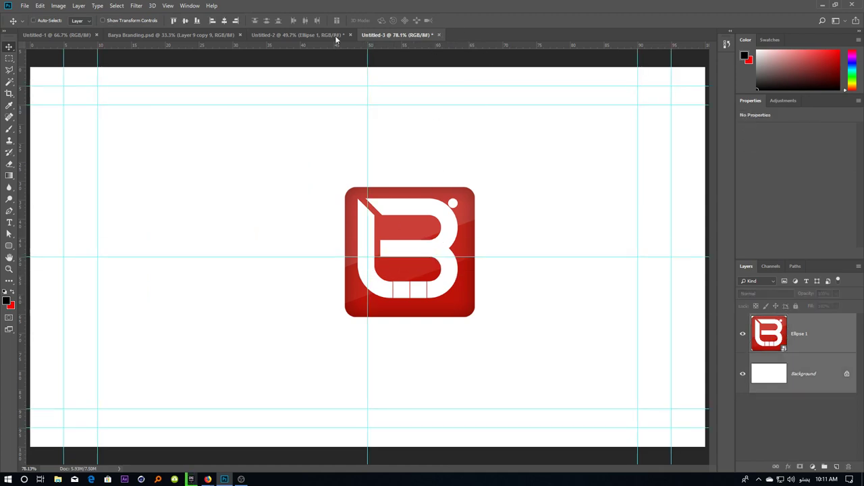
{"action": "left_click", "coordinate": [228, 22]}
{"action": "left_click", "coordinate": [185, 21]}
Unlock the white Background into an editable Layer 0
{"action": "left_click", "coordinate": [801, 365]}
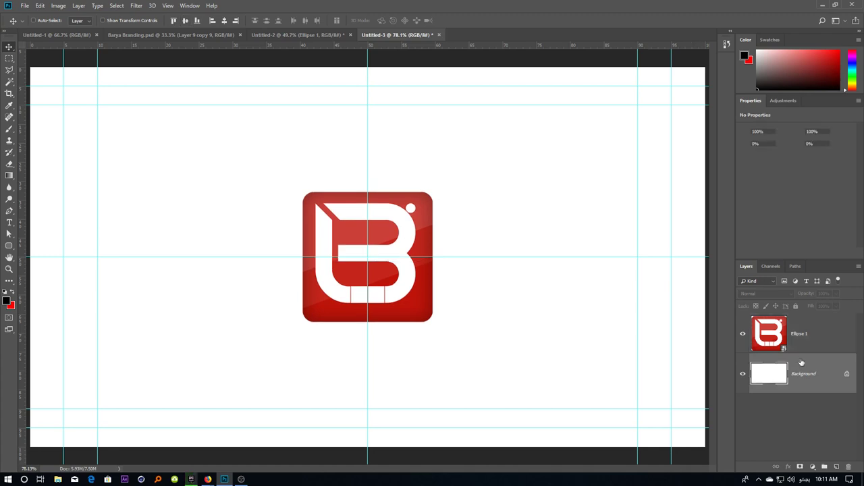
{"action": "double_click", "coordinate": [801, 365]}
{"action": "key", "text": "Return"}
{"action": "scroll", "coordinate": [303, 215], "scroll_direction": "down", "scroll_amount": 5}
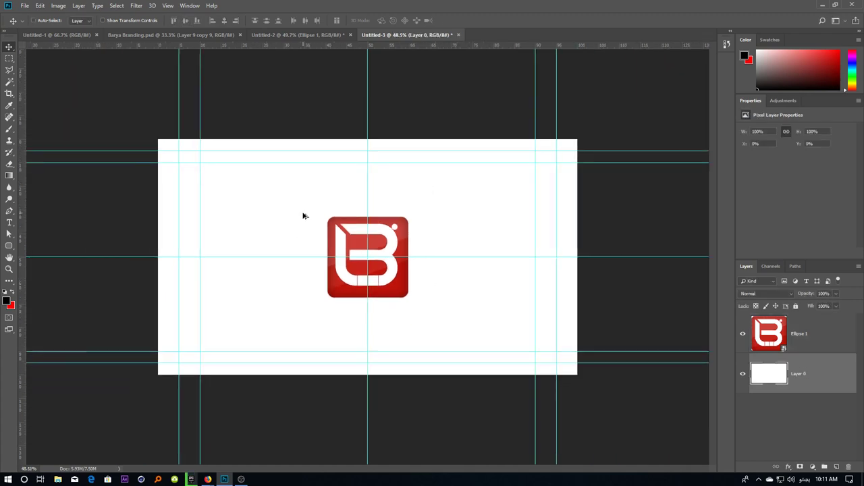
{"action": "key", "text": "g"}
{"action": "left_click", "coordinate": [83, 22]}
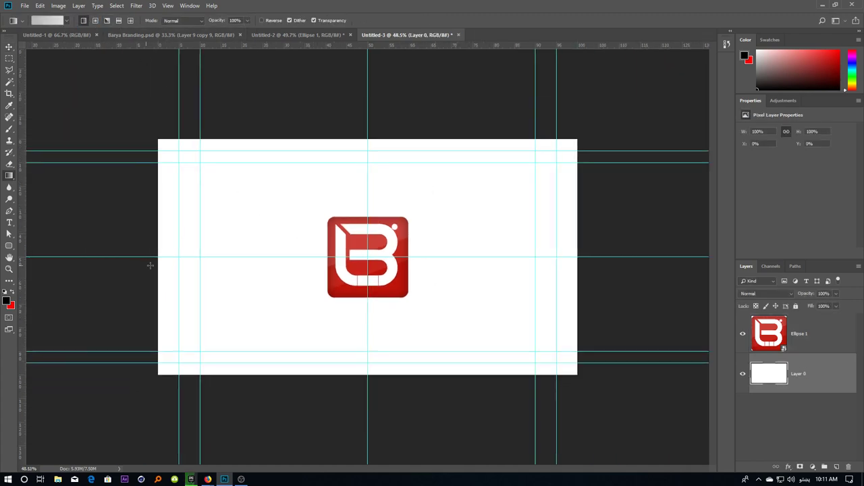
Fill Layer 0 with a light-grey linear gradient and warp it into an uneven backdrop
{"action": "left_click_drag", "start_coordinate": [150, 266], "coordinate": [708, 264]}
{"action": "key", "text": "ctrl+t"}
{"action": "left_click", "coordinate": [378, 20]}
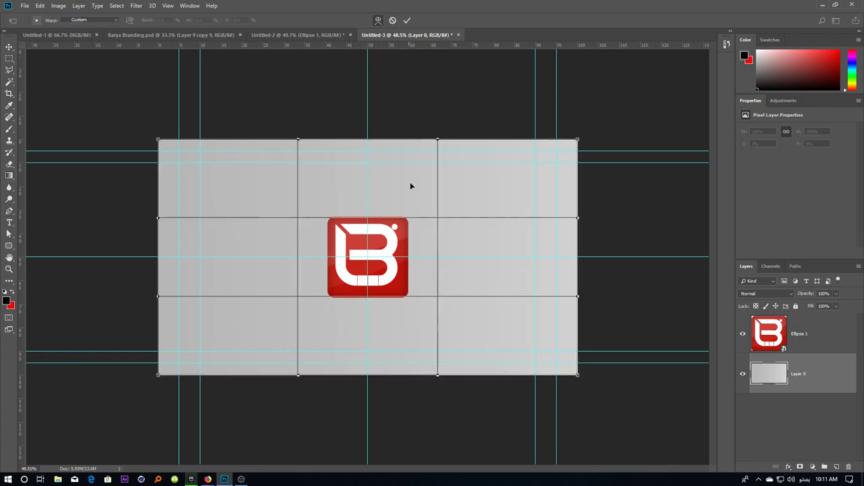
{"action": "mouse_move", "coordinate": [289, 239]}
{"action": "left_mouse_down"}
{"action": "mouse_move", "coordinate": [220, 330]}
{"action": "mouse_move", "coordinate": [250, 334]}
{"action": "left_mouse_up"}
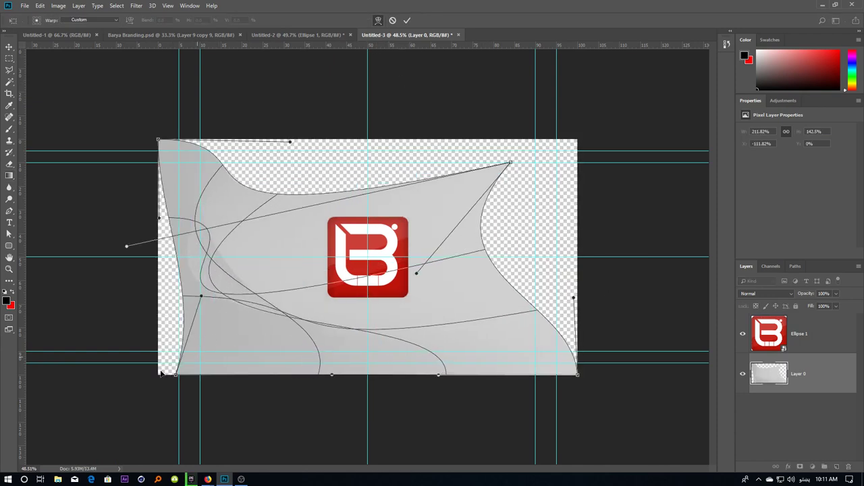
{"action": "left_click_drag", "start_coordinate": [160, 374], "coordinate": [93, 390]}
{"action": "mouse_move", "coordinate": [498, 181]}
{"action": "left_mouse_down"}
{"action": "mouse_move", "coordinate": [407, 171]}
{"action": "mouse_move", "coordinate": [366, 73]}
{"action": "mouse_move", "coordinate": [448, 52]}
{"action": "left_mouse_up"}
{"action": "mouse_move", "coordinate": [415, 289]}
{"action": "left_mouse_down"}
{"action": "mouse_move", "coordinate": [589, 334]}
{"action": "mouse_move", "coordinate": [391, 160]}
{"action": "mouse_move", "coordinate": [501, 106]}
{"action": "mouse_move", "coordinate": [456, 260]}
{"action": "mouse_move", "coordinate": [332, 347]}
{"action": "mouse_move", "coordinate": [251, 268]}
{"action": "mouse_move", "coordinate": [366, 332]}
{"action": "mouse_move", "coordinate": [348, 215]}
{"action": "mouse_move", "coordinate": [98, 78]}
{"action": "mouse_move", "coordinate": [178, 289]}
{"action": "mouse_move", "coordinate": [168, 369]}
{"action": "mouse_move", "coordinate": [513, 210]}
{"action": "mouse_move", "coordinate": [447, 271]}
{"action": "left_mouse_up"}
{"action": "key", "text": "Return"}
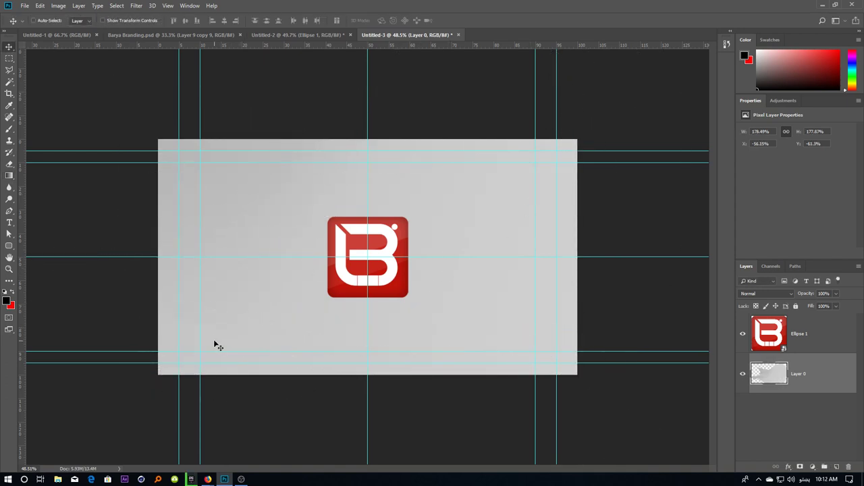
Choose a dark-to-light blue gradient preset in the Gradient Editor
{"action": "key", "text": "g"}
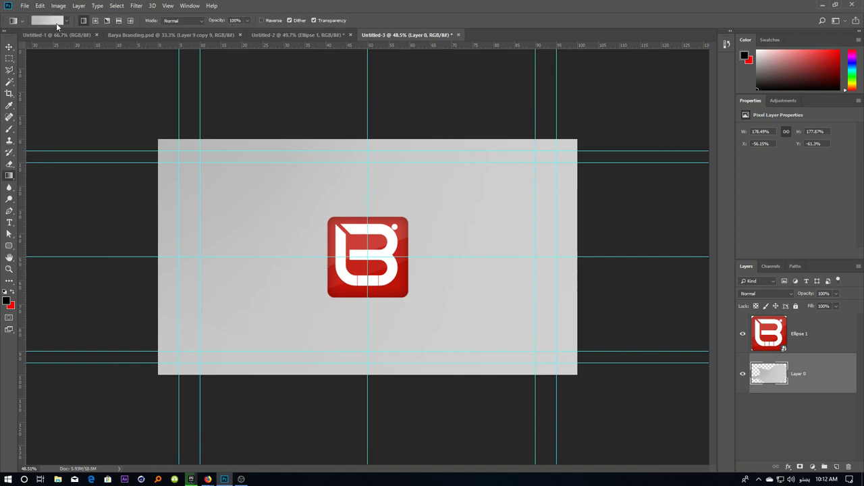
{"action": "left_click", "coordinate": [47, 20]}
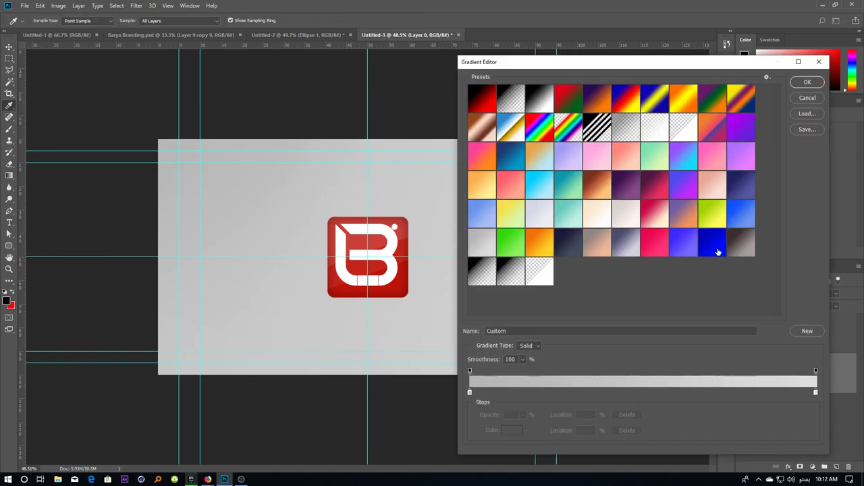
{"action": "left_click", "coordinate": [517, 168]}
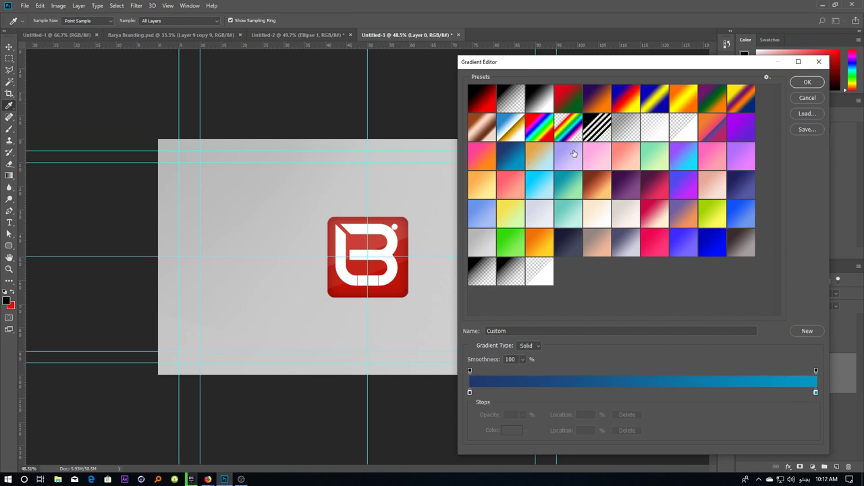
{"action": "left_click", "coordinate": [794, 82]}
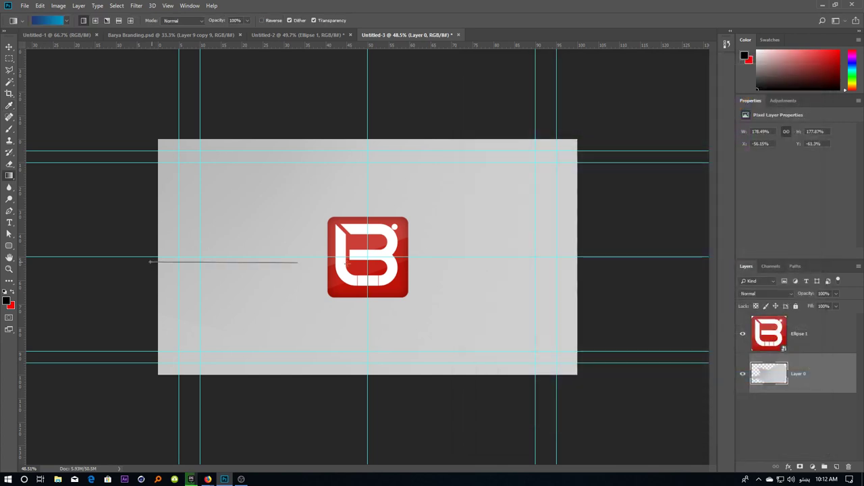
Fill Layer 0 with the blue gradient and warp it into a curved diagonal sweep
{"action": "left_click_drag", "start_coordinate": [143, 260], "coordinate": [652, 262]}
{"action": "key", "text": "ctrl+t"}
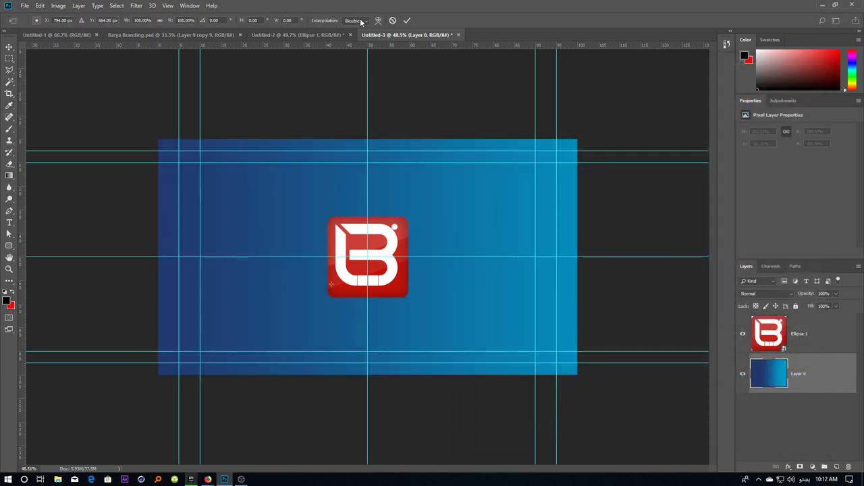
{"action": "left_click", "coordinate": [378, 21]}
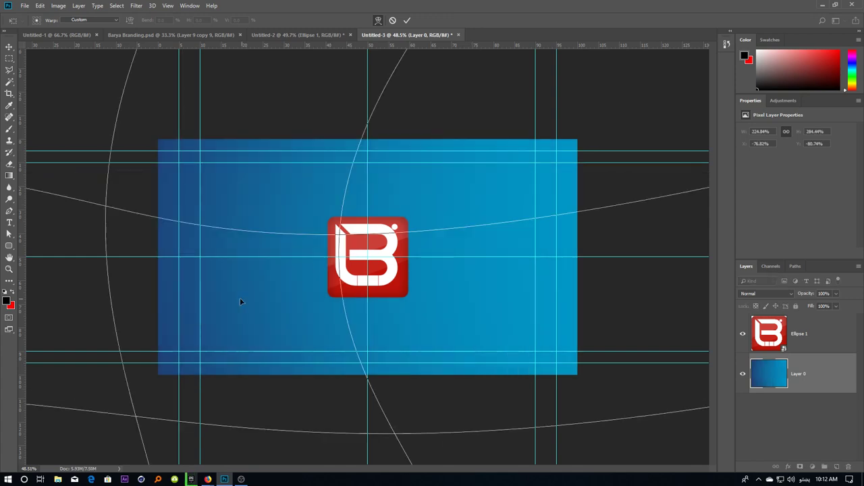
{"action": "mouse_move", "coordinate": [156, 300]}
{"action": "left_mouse_down"}
{"action": "mouse_move", "coordinate": [535, 155]}
{"action": "mouse_move", "coordinate": [439, 163]}
{"action": "mouse_move", "coordinate": [210, 95]}
{"action": "mouse_move", "coordinate": [253, 177]}
{"action": "mouse_move", "coordinate": [307, 141]}
{"action": "left_mouse_up"}
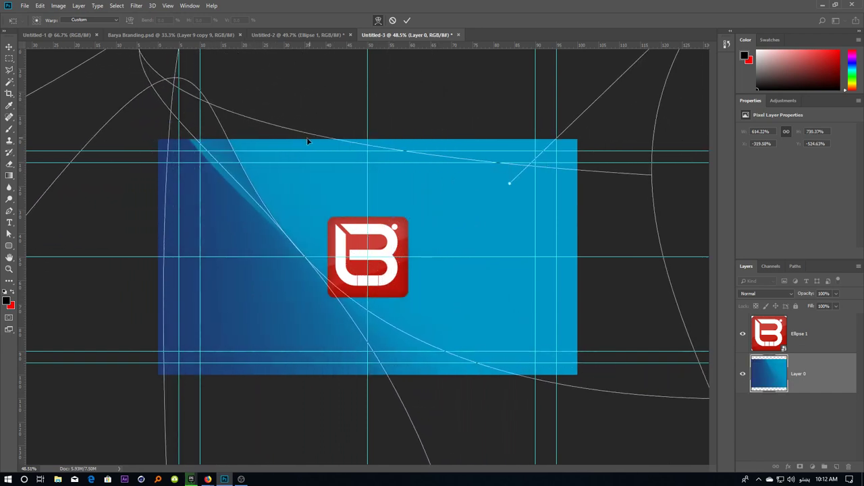
{"action": "key", "text": "Return"}
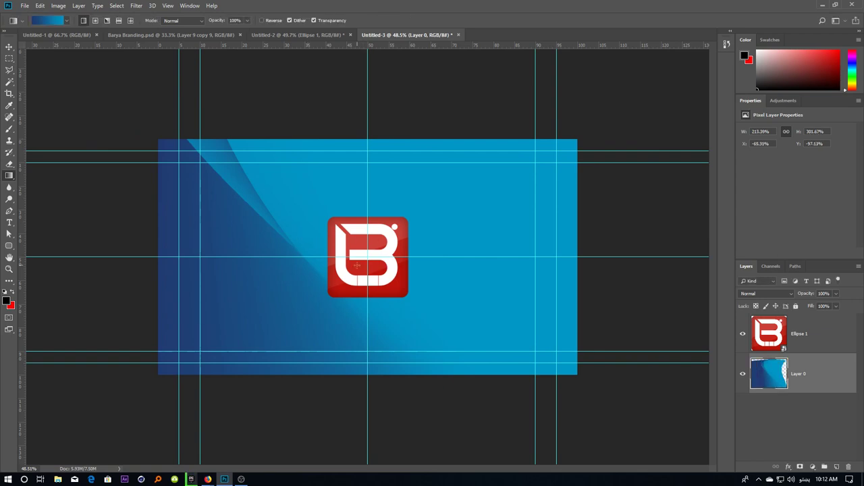
Fit the canvas, go full screen with panels and rulers hidden, and enlarge the view
{"action": "right_click", "coordinate": [359, 254]}
{"action": "left_click", "coordinate": [373, 260]}
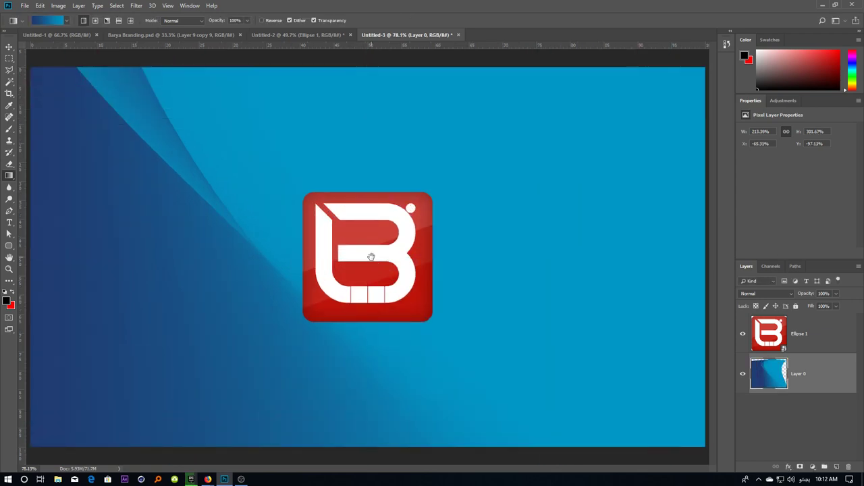
{"action": "scroll", "coordinate": [371, 257], "scroll_direction": "down", "scroll_amount": 2}
{"action": "scroll", "coordinate": [371, 256], "scroll_direction": "up", "scroll_amount": 2}
{"action": "key", "text": "f"}
{"action": "scroll", "coordinate": [372, 249], "scroll_direction": "up", "scroll_amount": 1}
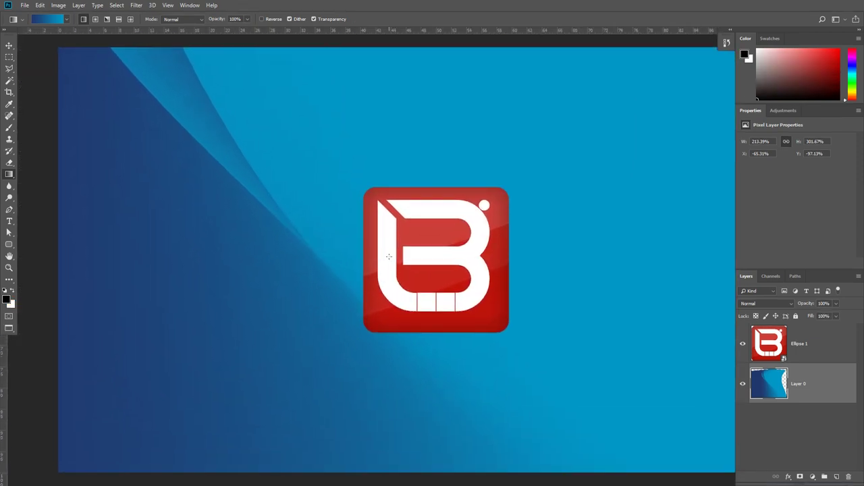
{"action": "key", "text": "f"}
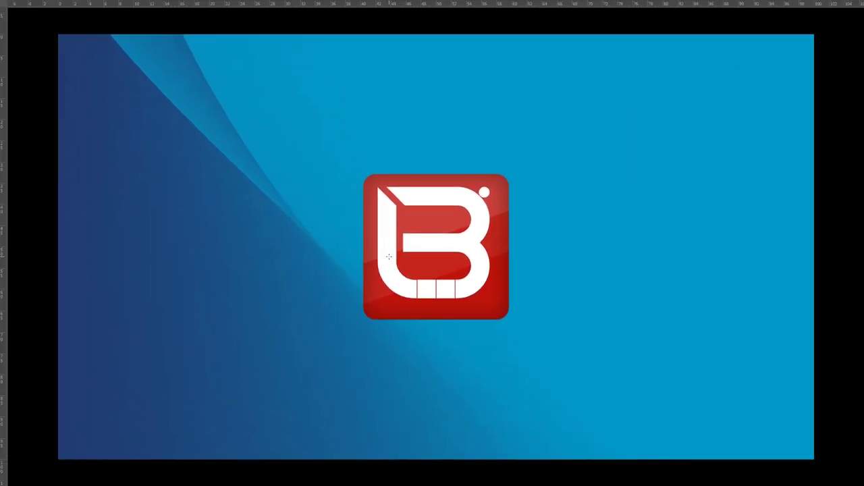
{"action": "key", "text": "ctrl+r"}
{"action": "right_click", "coordinate": [388, 233]}
{"action": "left_click", "coordinate": [408, 241]}
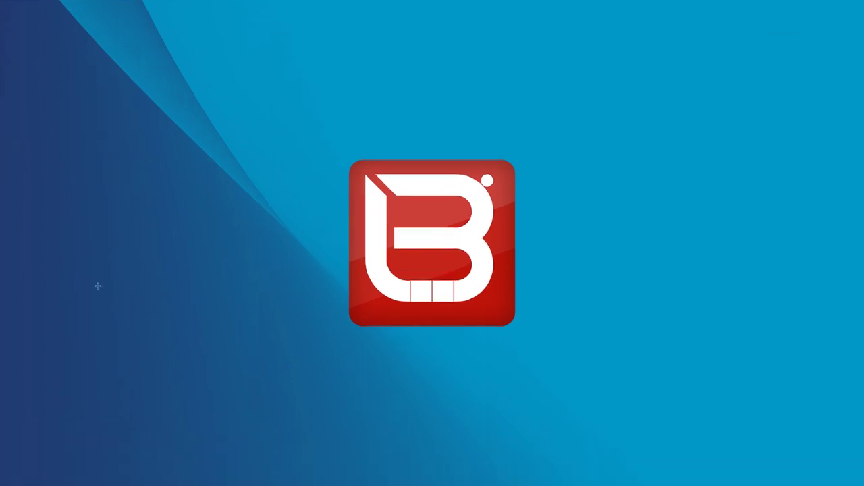